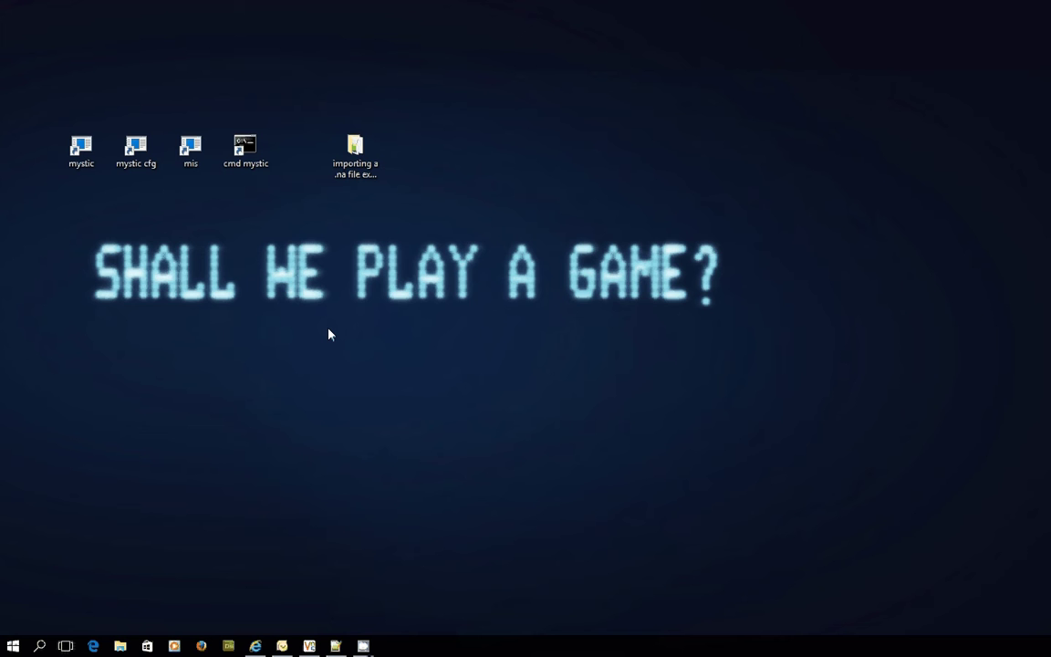
- Open the Mystic configuration program and examine the fidonet entry among the EchoMail addresses
{"action": "double_click", "coordinate": [149, 160]}
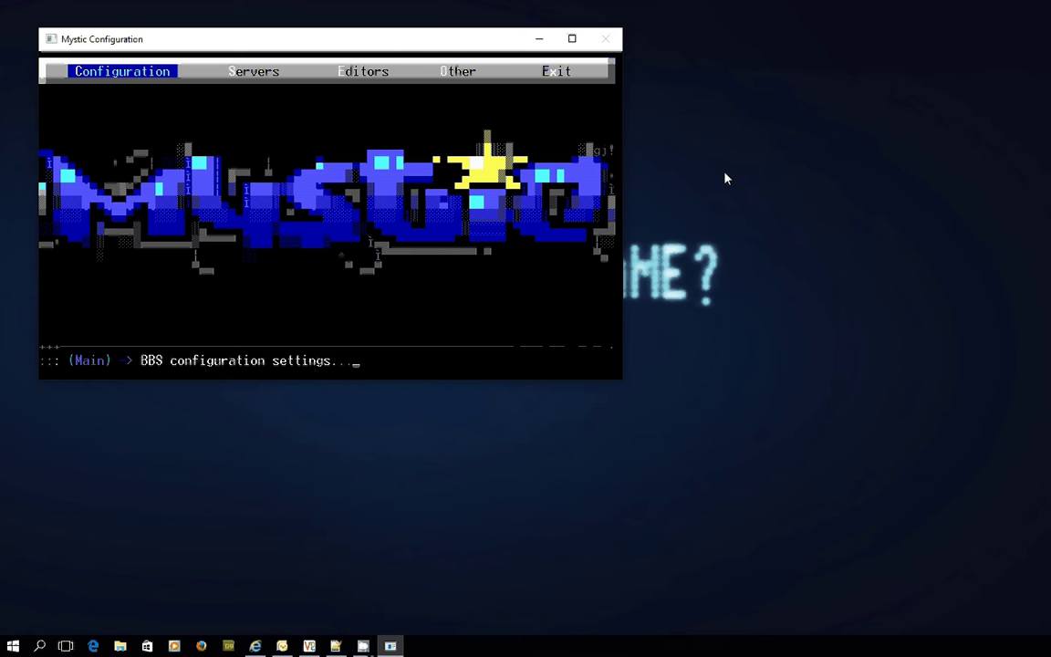
{"action": "key", "text": "Return"}
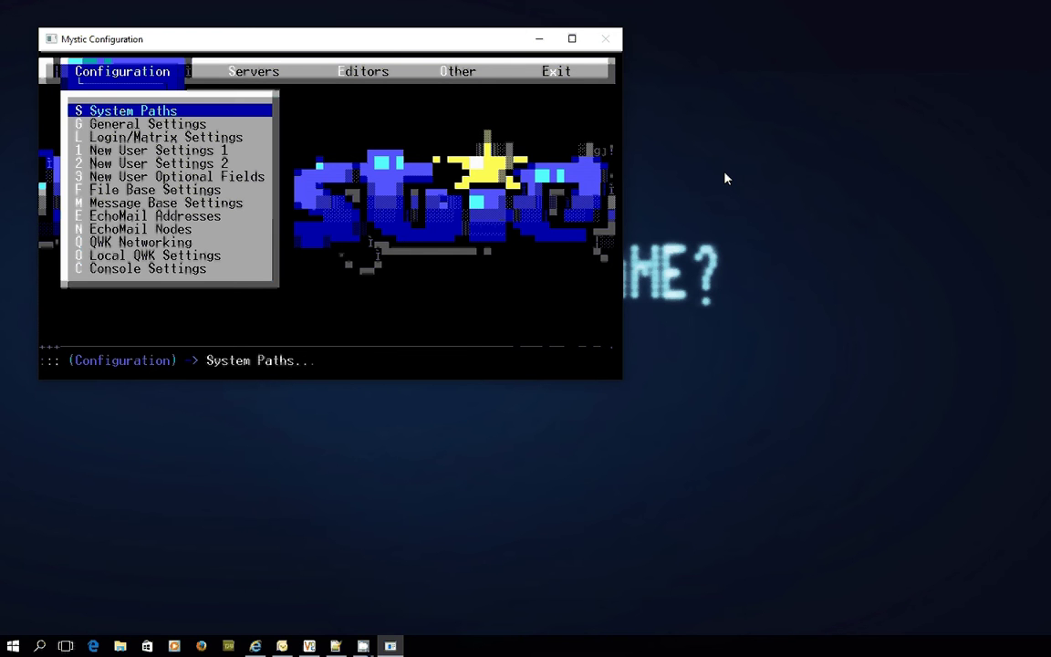
{"action": "key", "text": "Down"}
{"action": "key", "text": "Down"}
{"action": "key", "text": "Down"}
{"action": "key", "text": "Down"}
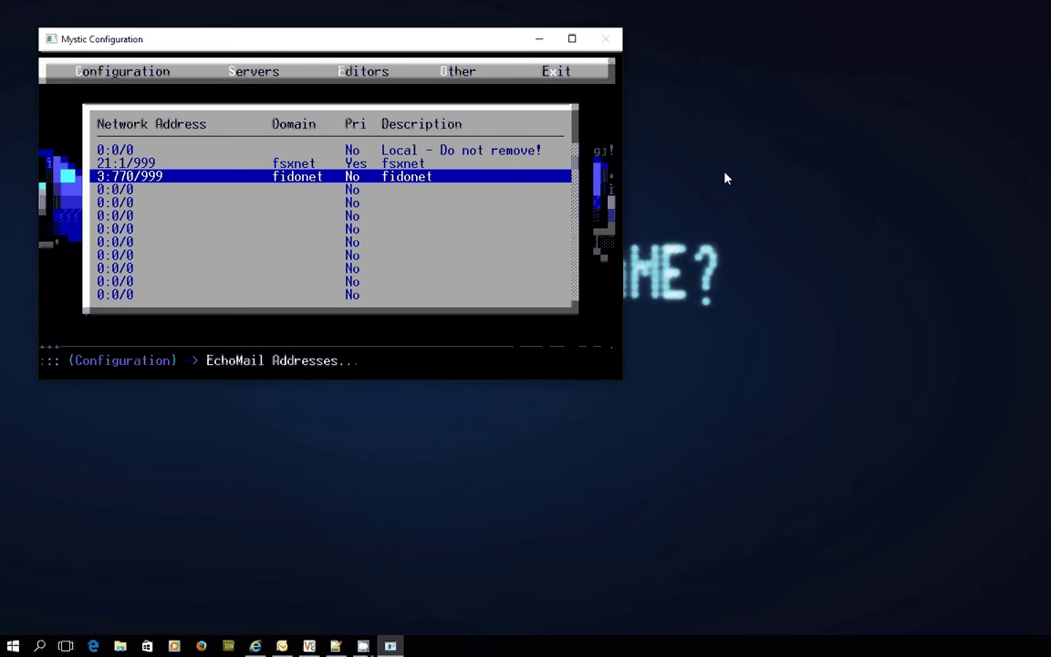
{"action": "key", "text": "Return"}
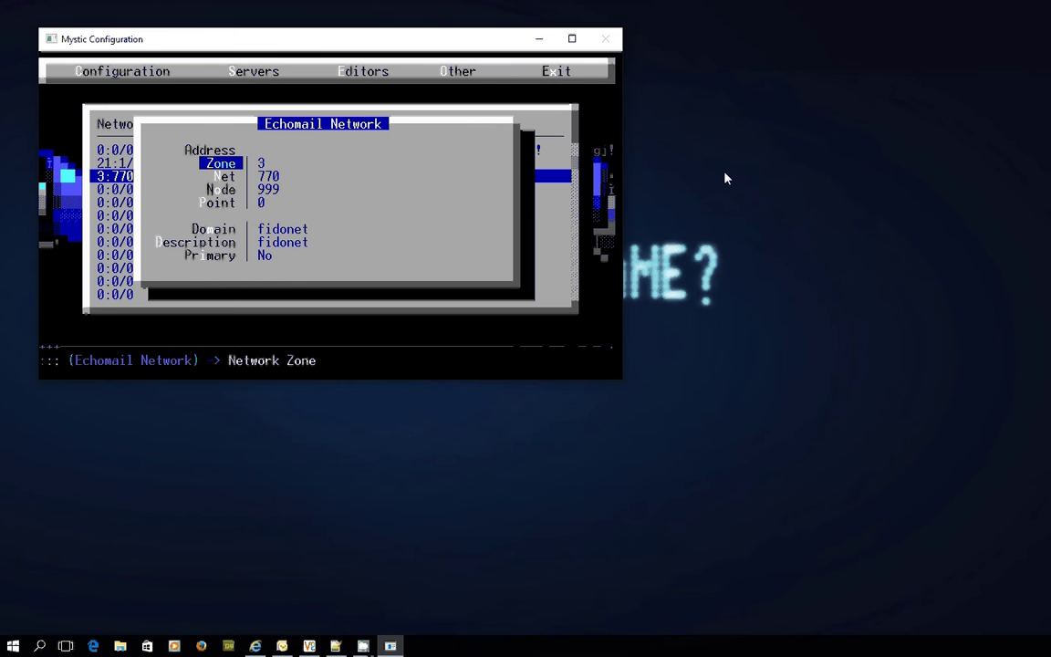
{"action": "key", "text": "Escape"}
{"action": "key", "text": "Escape"}
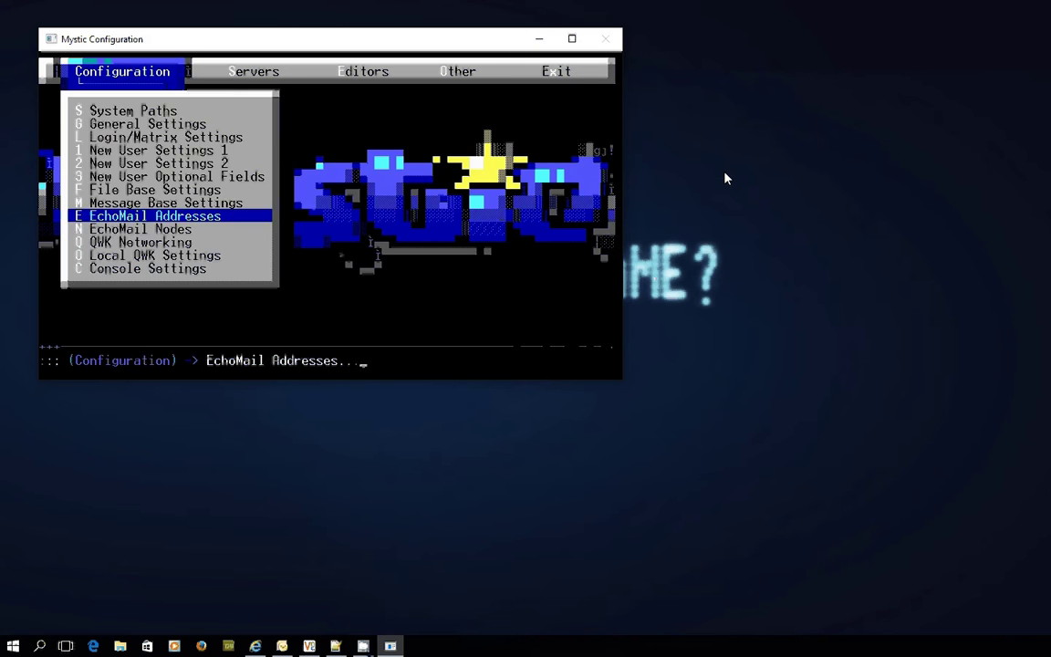
- Open the Agency HUB echomail node and review its settings from description through the AllFix password
{"action": "key", "text": "Down"}
{"action": "key", "text": "Return"}
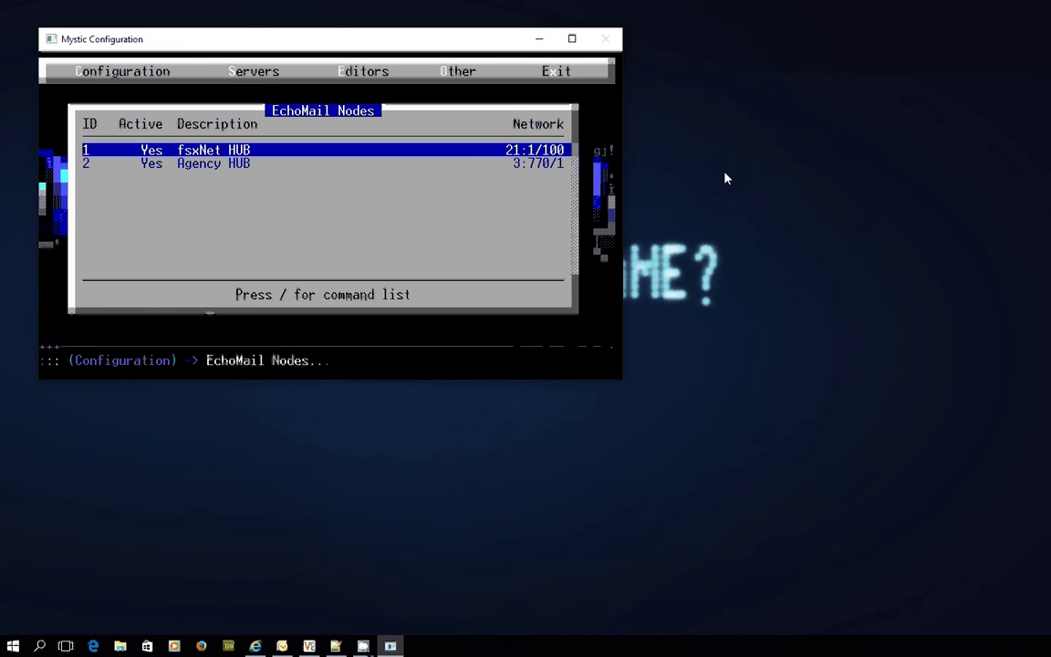
{"action": "key", "text": "Down"}
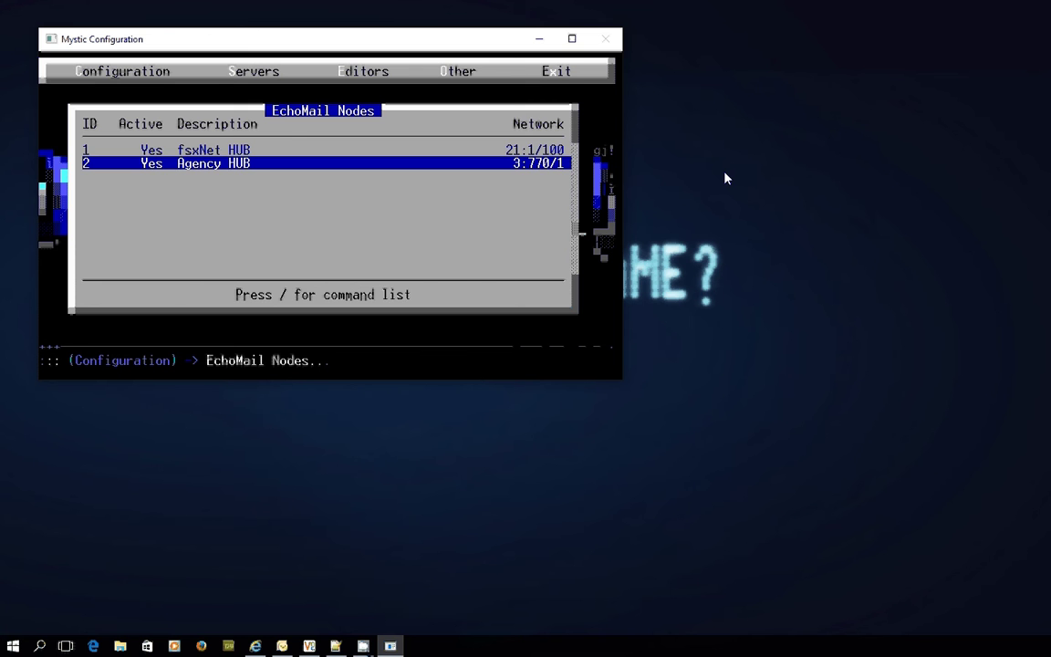
{"action": "key", "text": "Return"}
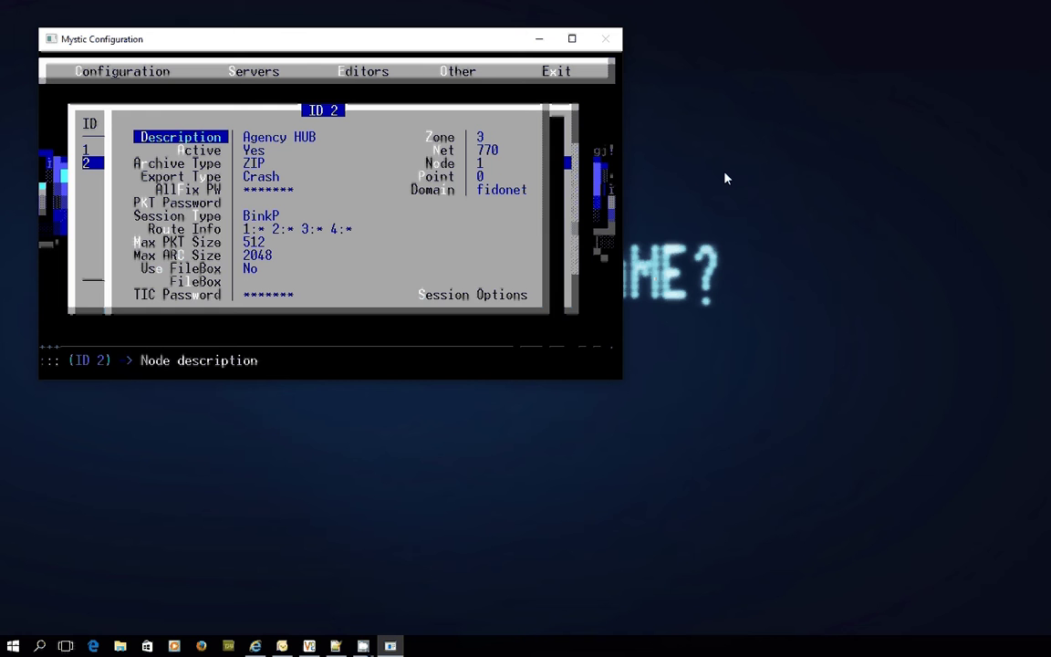
{"action": "key", "text": "Down"}
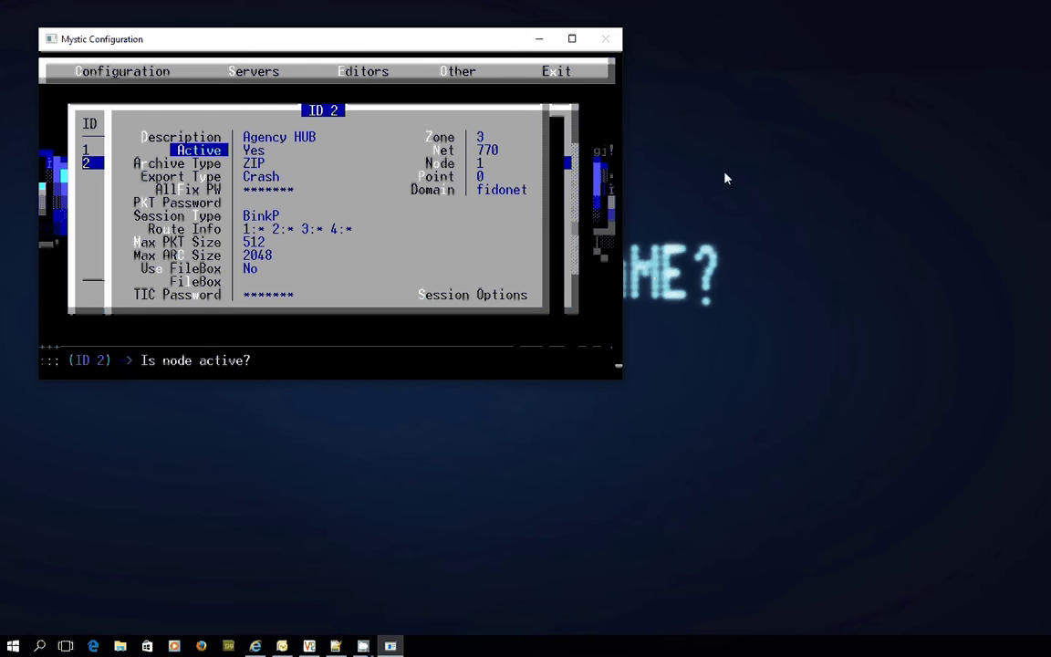
{"action": "key", "text": "Down"}
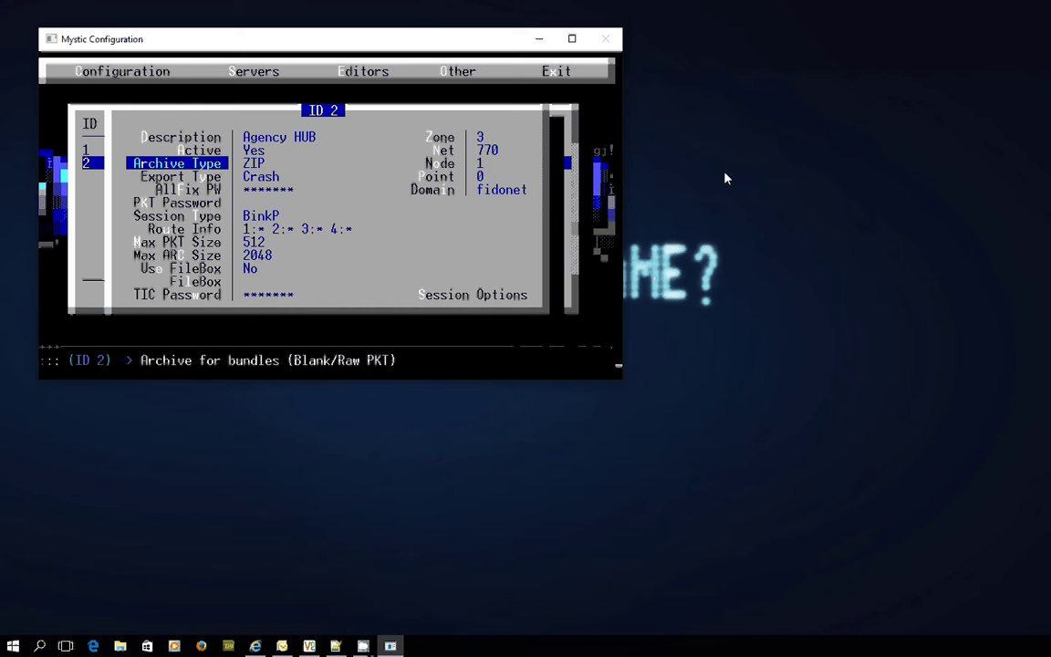
{"action": "key", "text": "Down"}
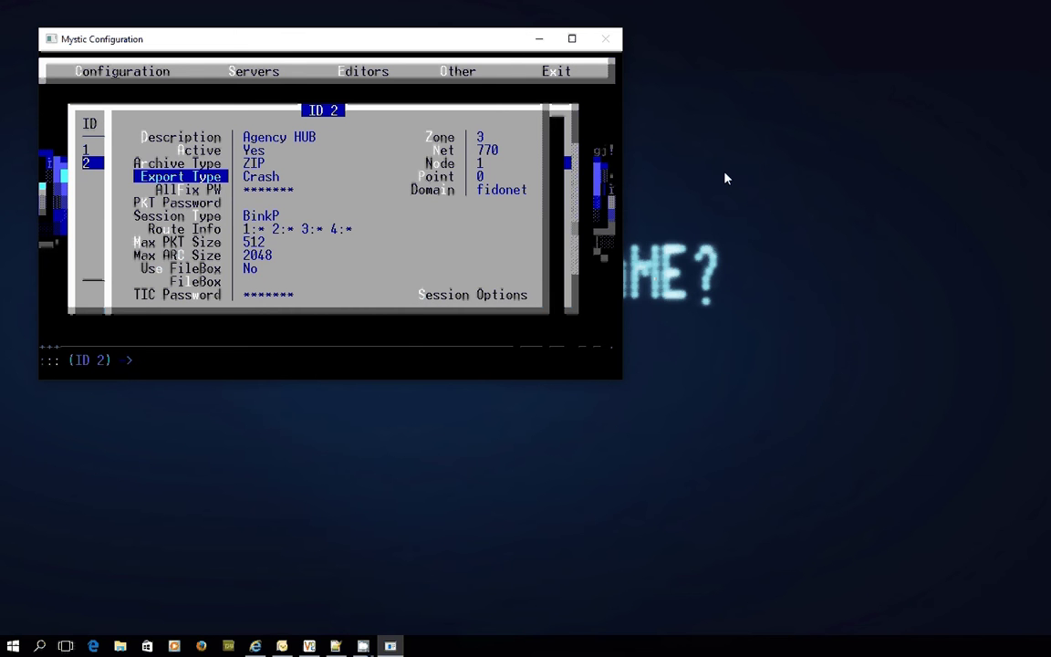
{"action": "key", "text": "Down"}
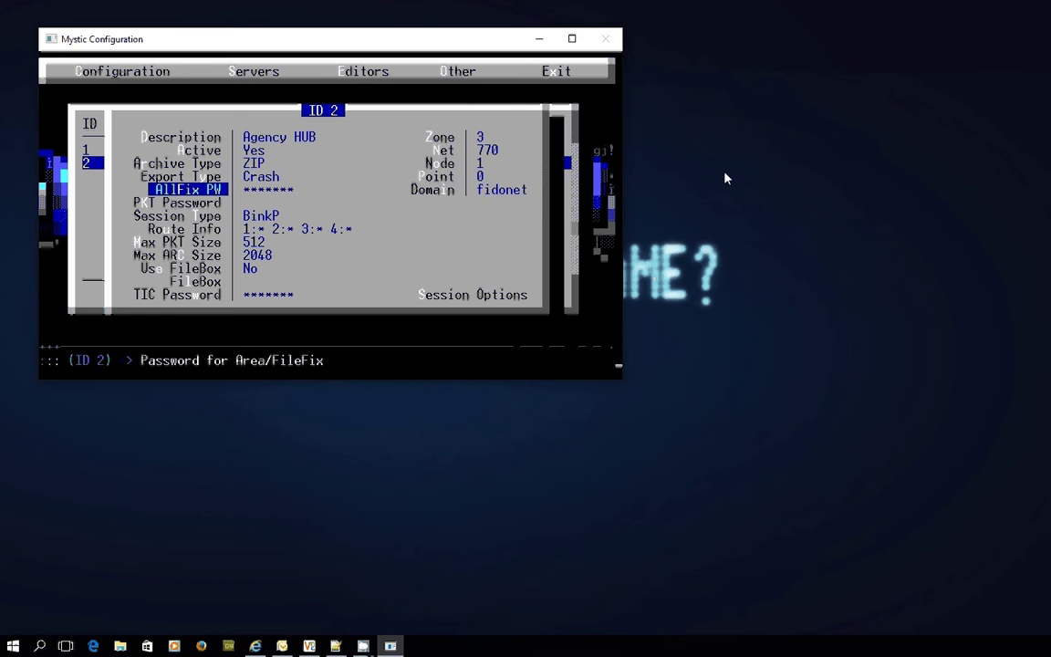
{"action": "key", "text": "Return"}
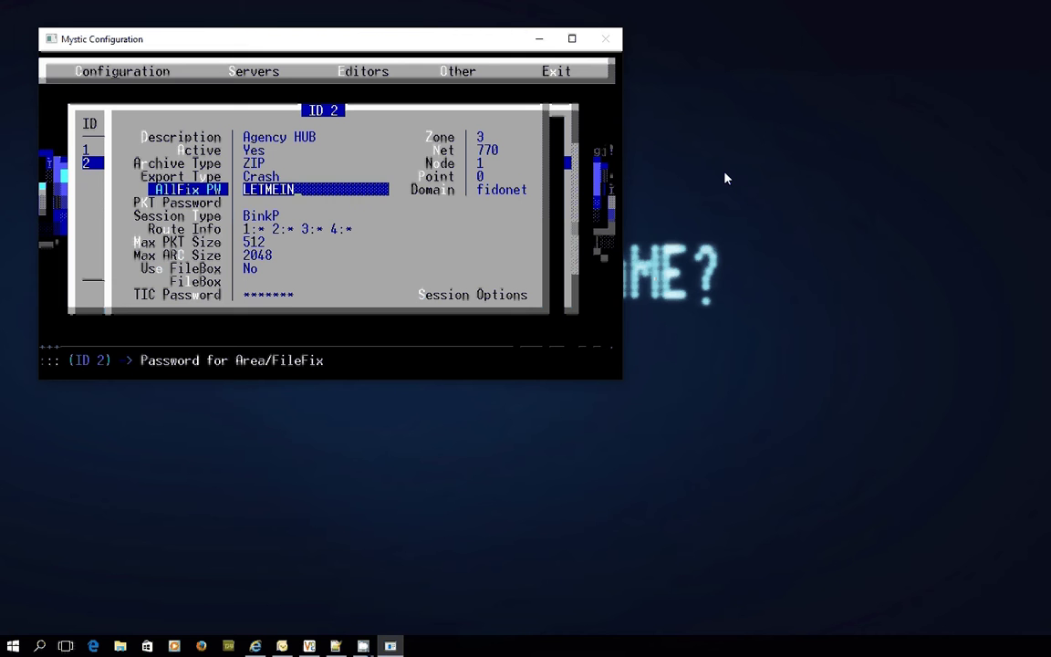
{"action": "key", "text": "Return"}
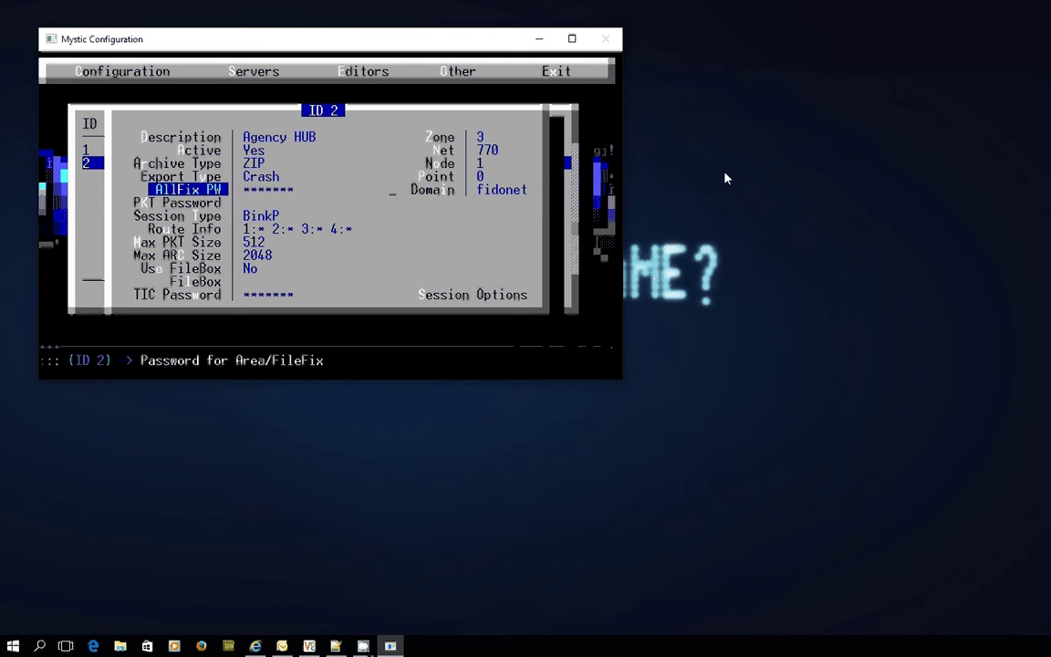
- Review the Agency HUB node's session type, netmail route info, FileBox setting and TIC password
{"action": "key", "text": "Down"}
{"action": "key", "text": "Down"}
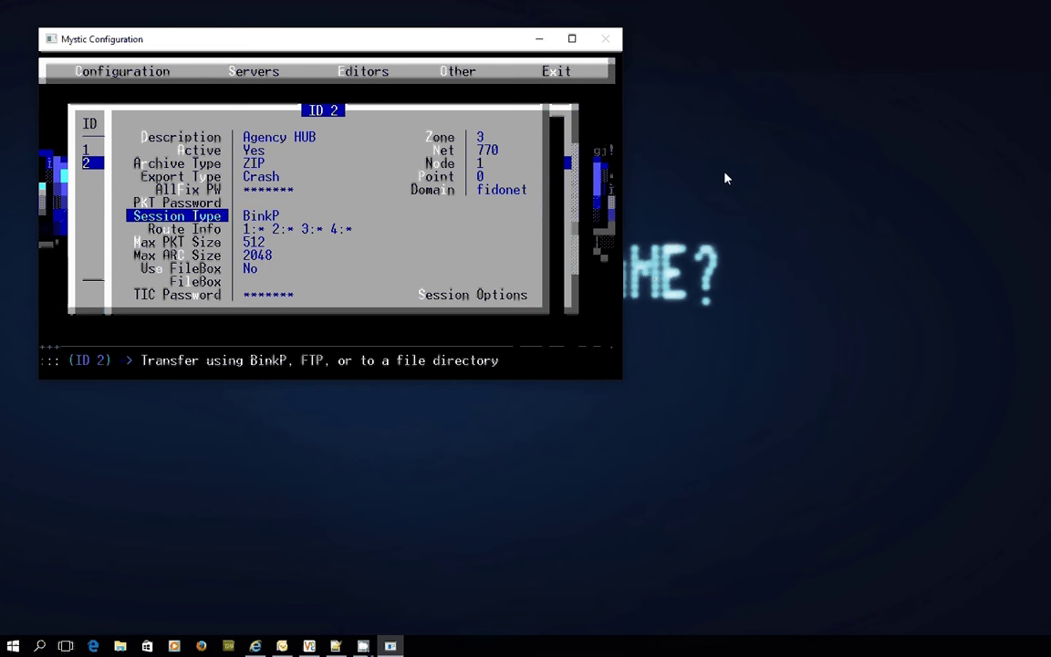
{"action": "key", "text": "Down"}
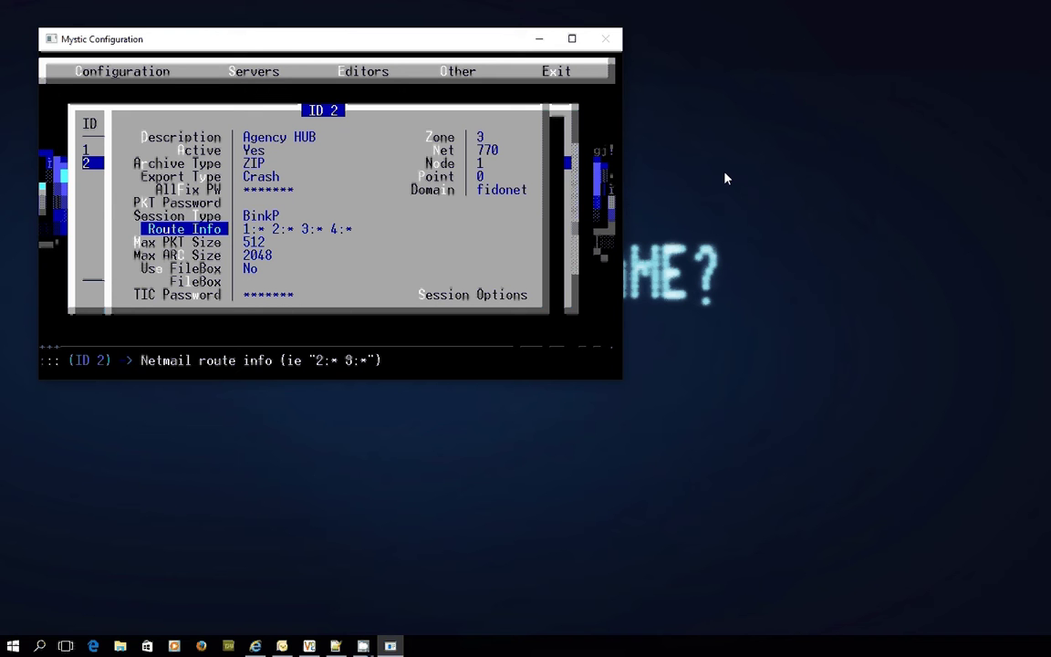
{"action": "key", "text": "Return"}
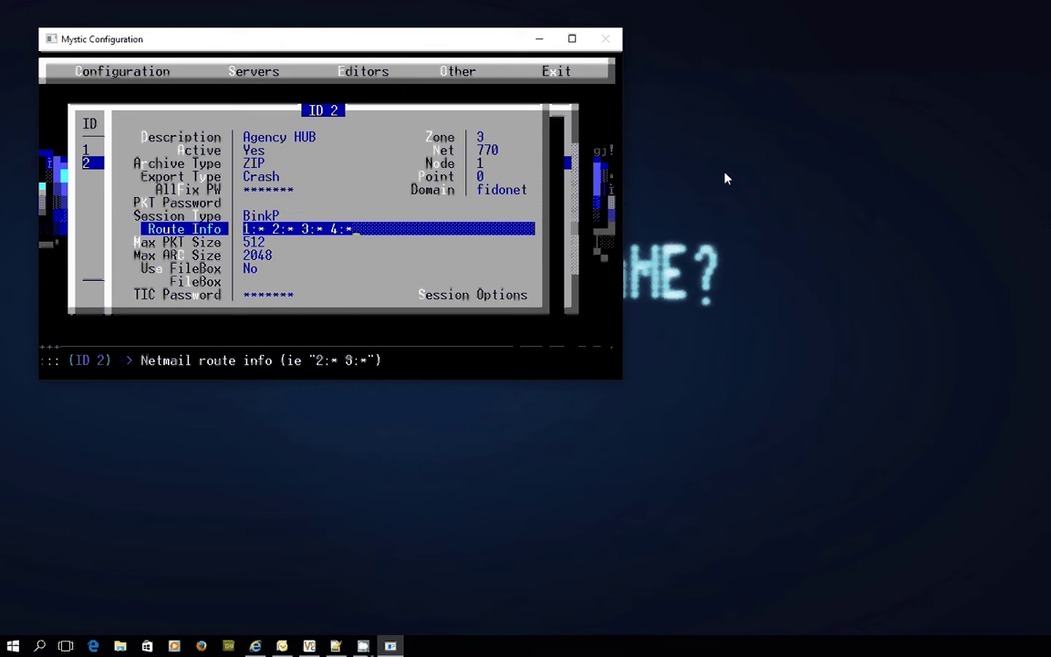
{"action": "key", "text": "Return"}
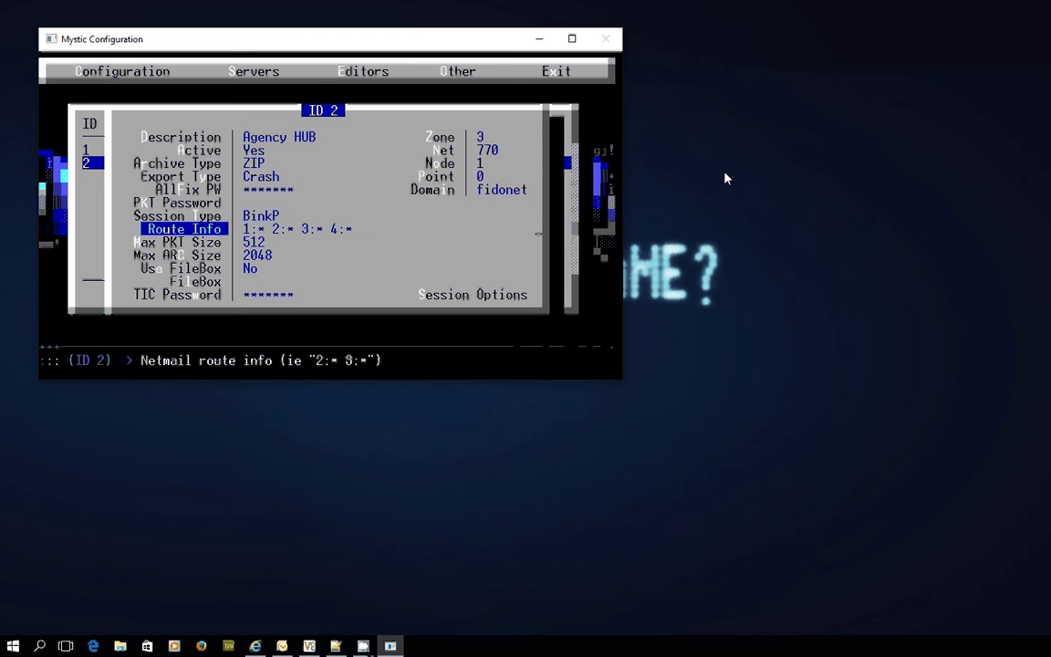
{"action": "key", "text": "Down"}
{"action": "key", "text": "Down"}
{"action": "key", "text": "Down"}
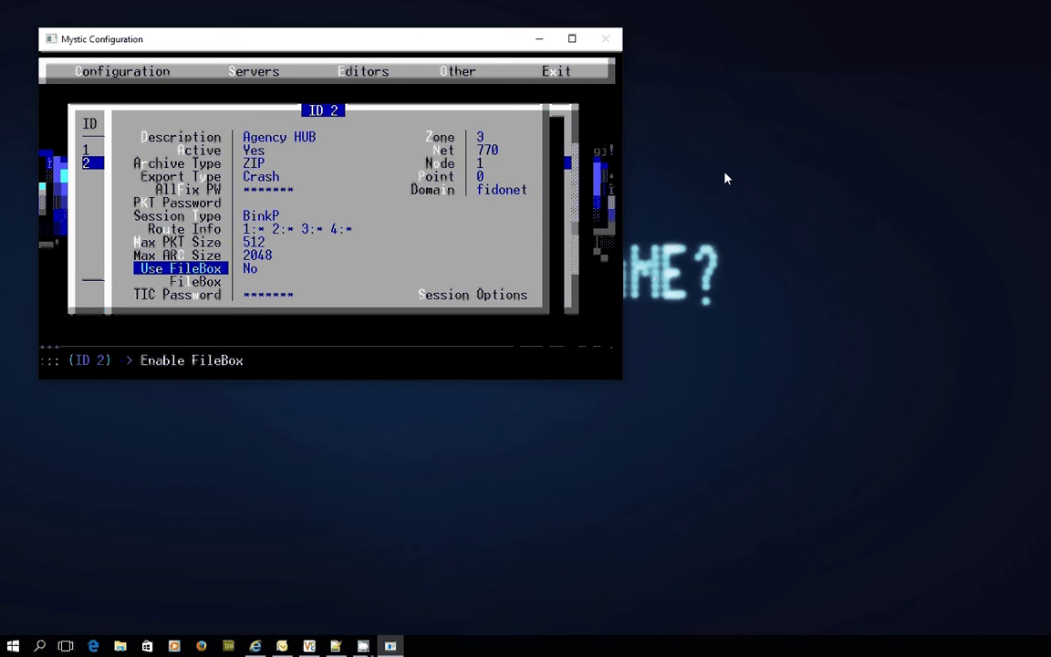
{"action": "key", "text": "Down"}
{"action": "key", "text": "Down"}
{"action": "key", "text": "Return"}
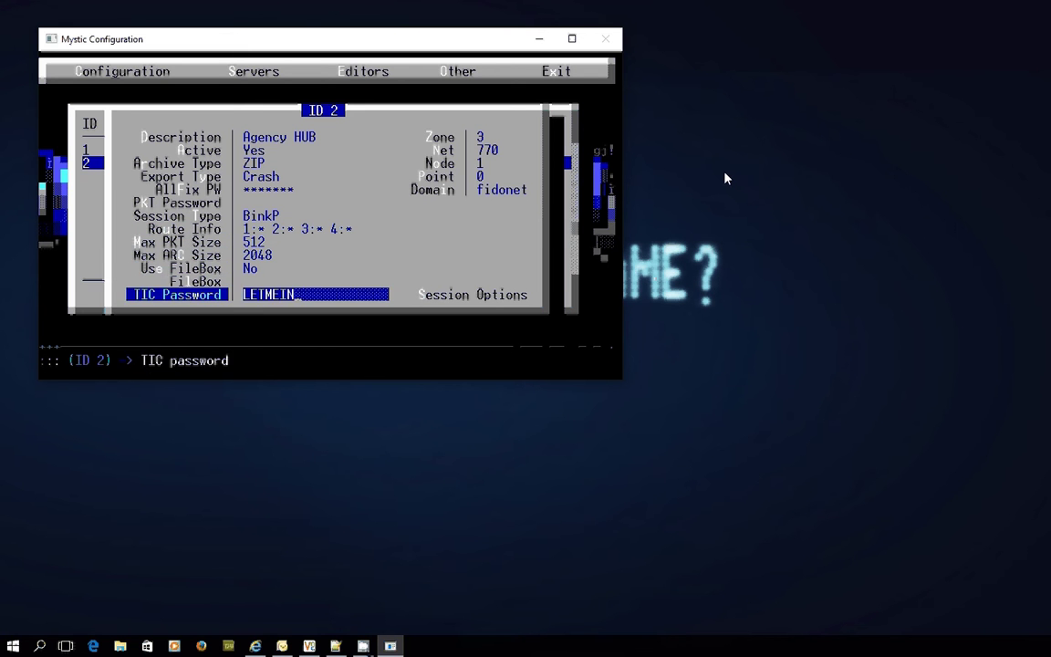
{"action": "key", "text": "Return"}
- Examine the host and password in the Agency HUB node's BinkP session options, then leave the echomail nodes
{"action": "key", "text": "Down"}
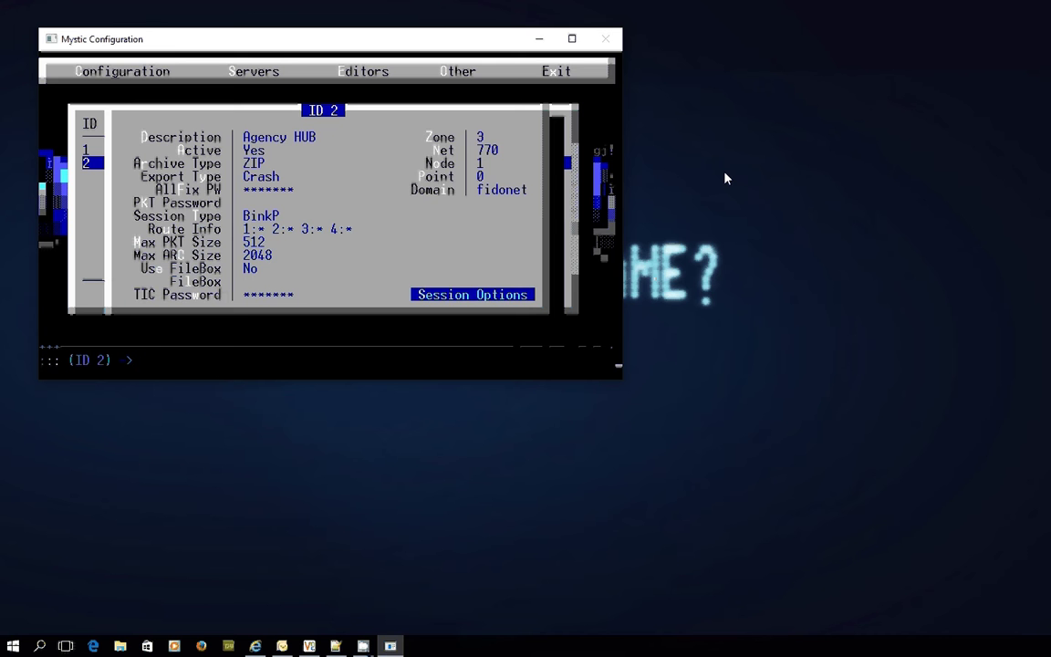
{"action": "key", "text": "Return"}
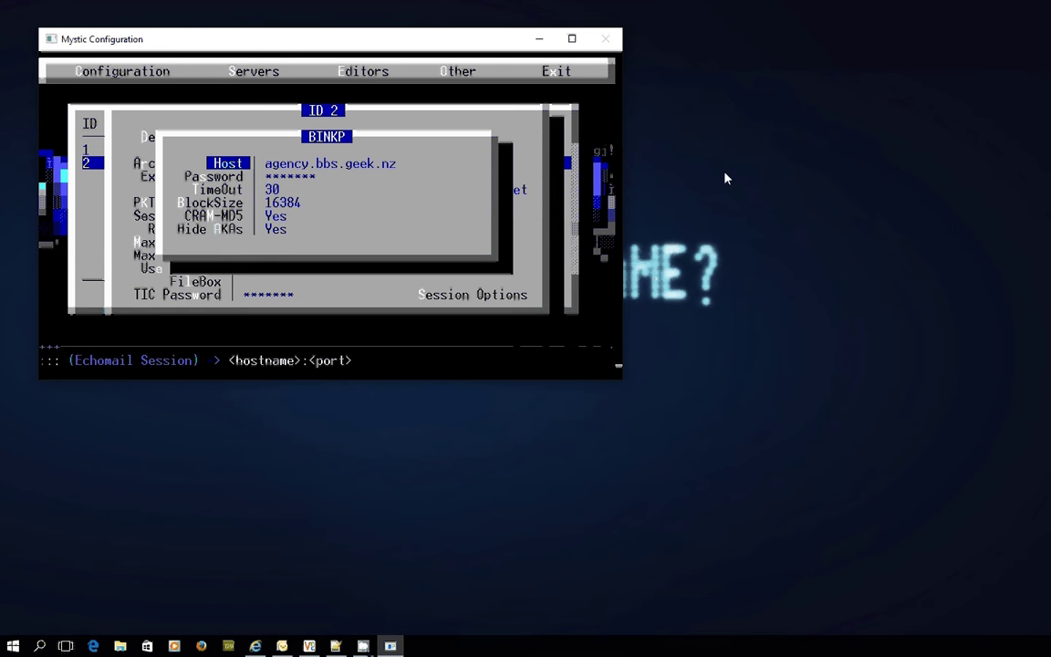
{"action": "key", "text": "Return"}
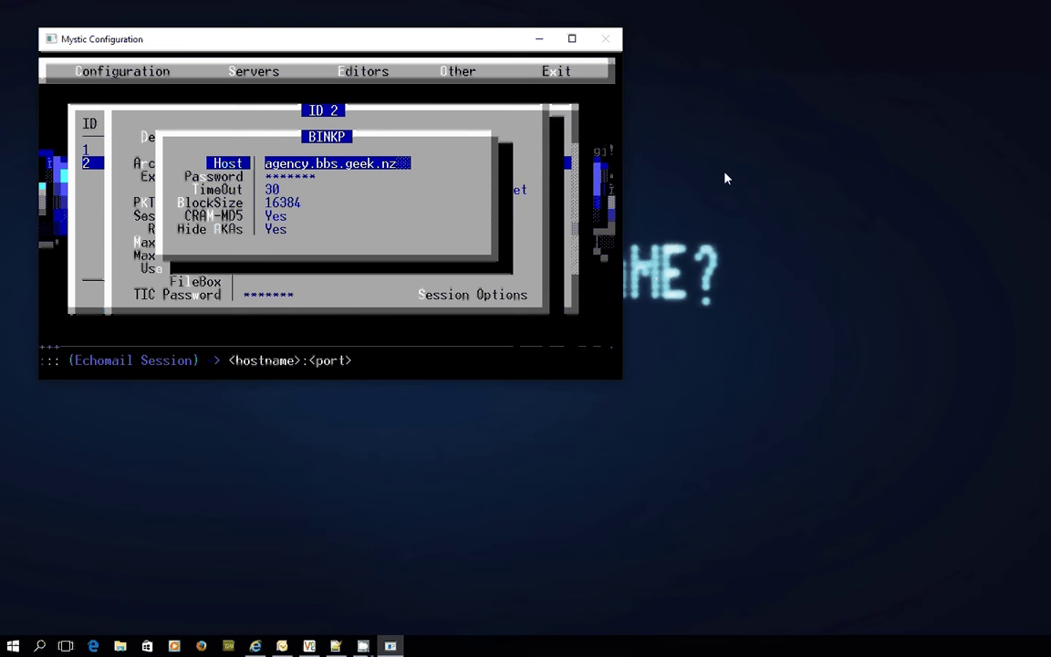
{"action": "key", "text": "Return"}
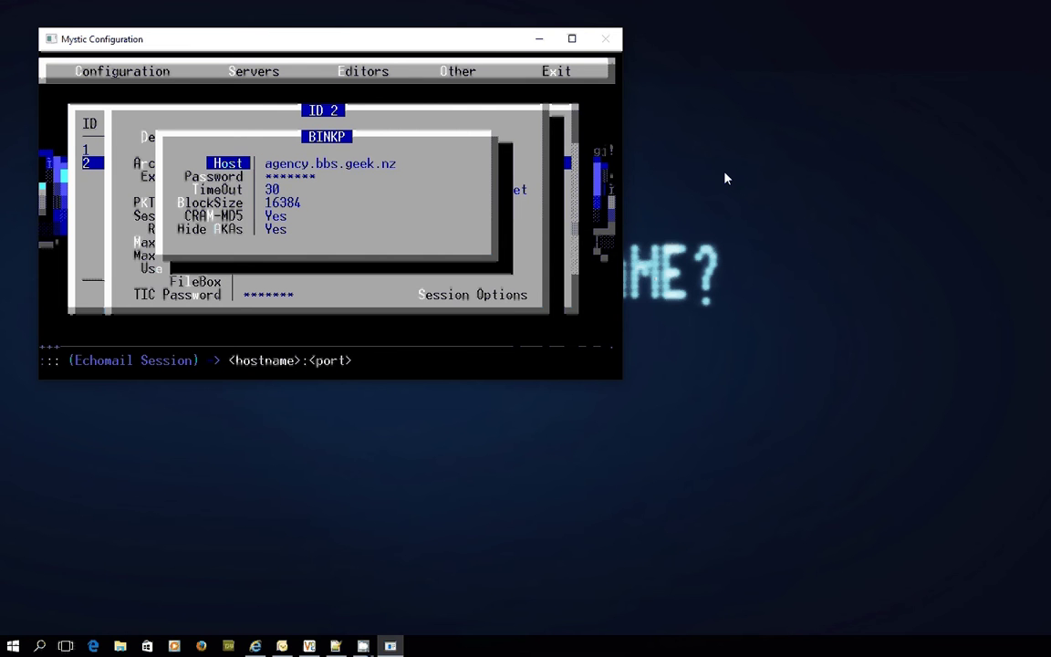
{"action": "key", "text": "Down"}
{"action": "key", "text": "Return"}
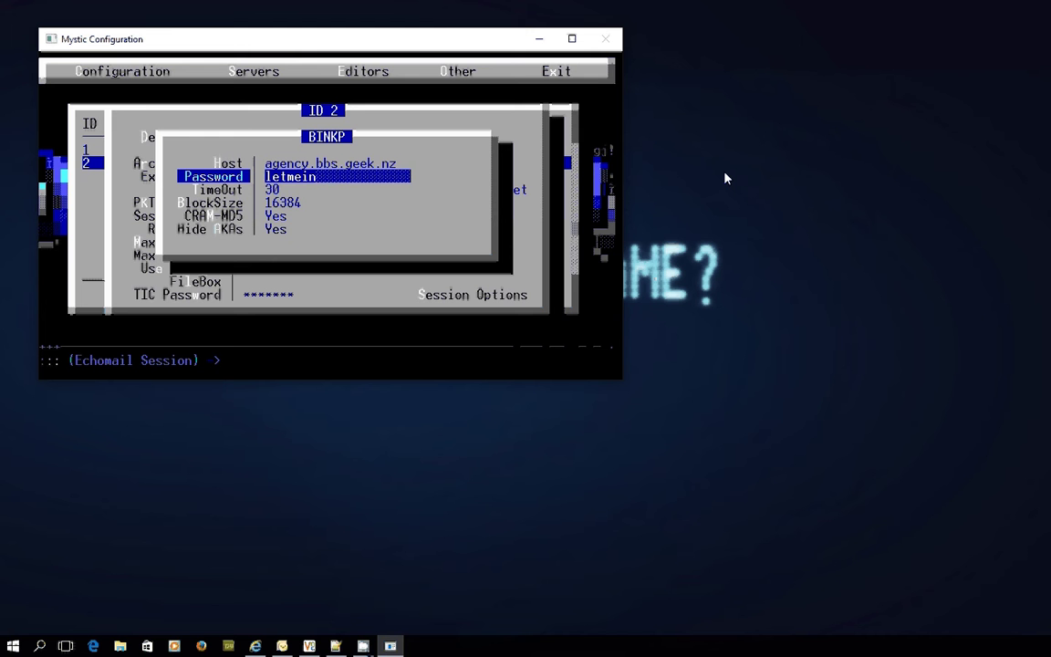
{"action": "key", "text": "Return"}
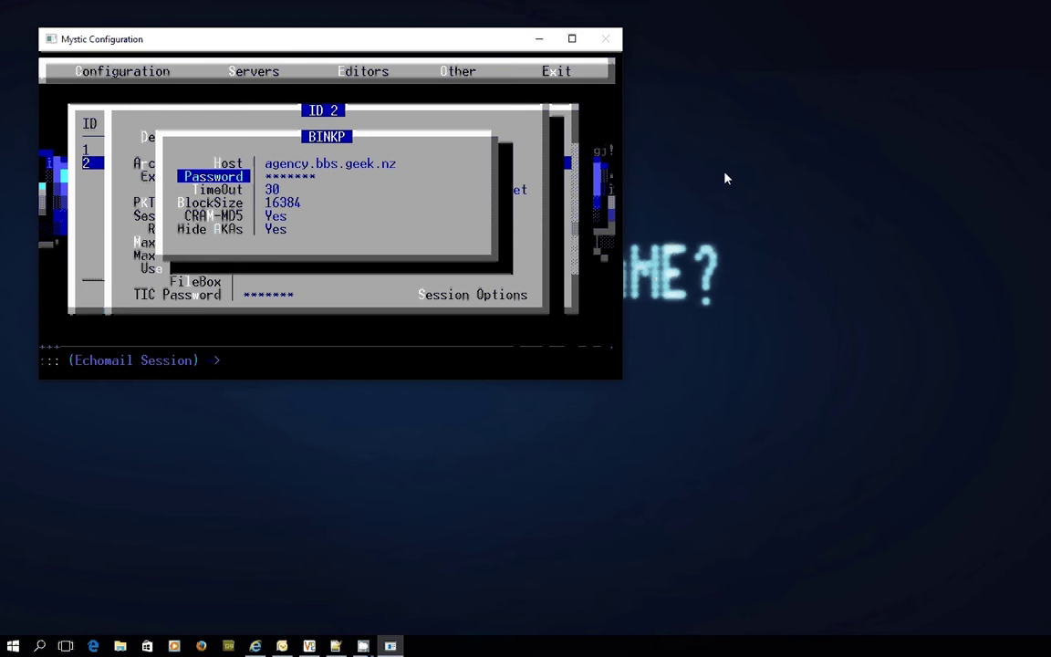
{"action": "key", "text": "Escape"}
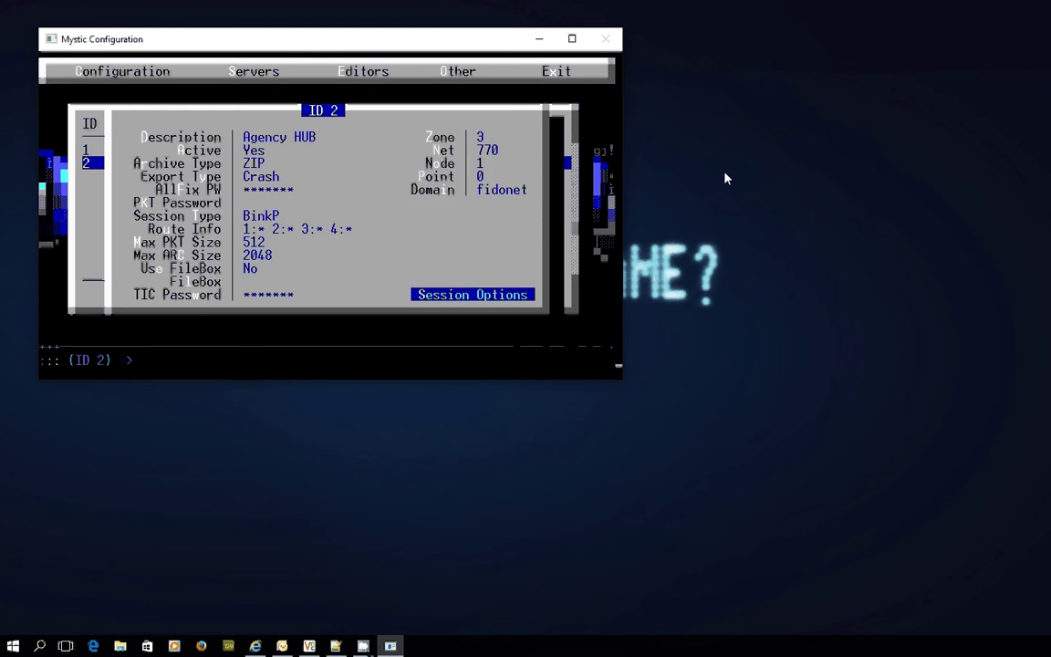
{"action": "key", "text": "Escape"}
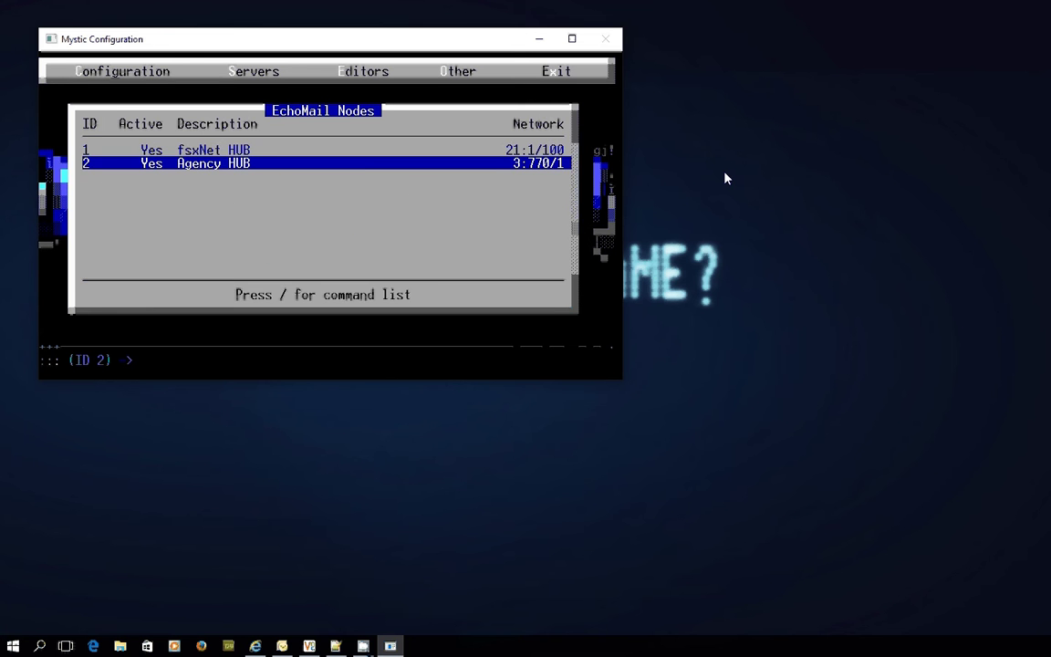
{"action": "key", "text": "Escape"}
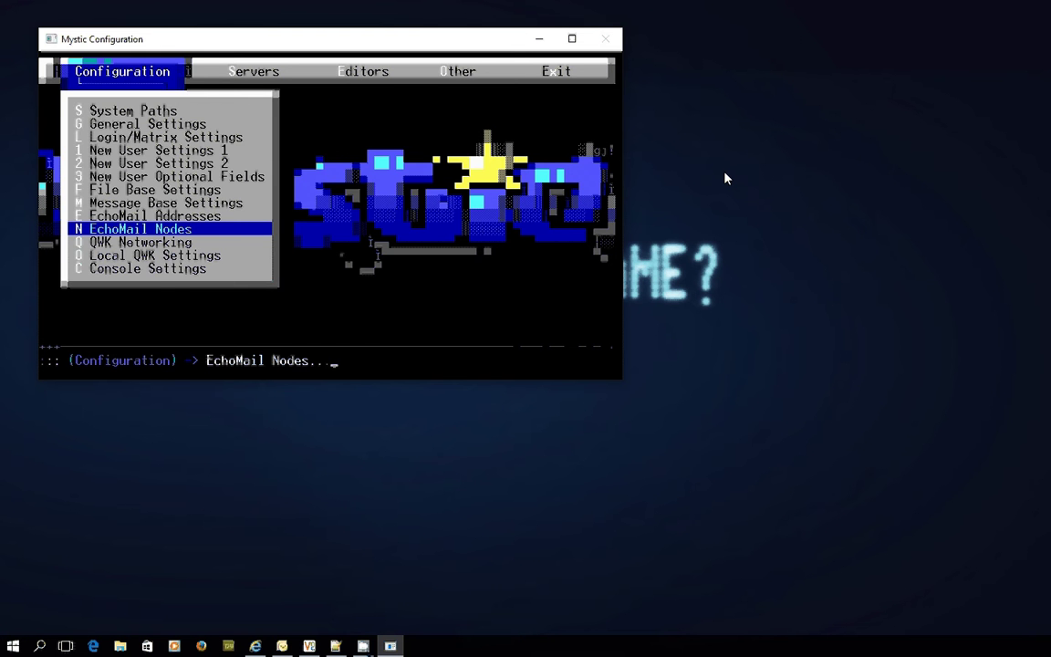
- Check the FidoNet entry in the Message Group Editor
{"action": "key", "text": "Right"}
{"action": "key", "text": "Right"}
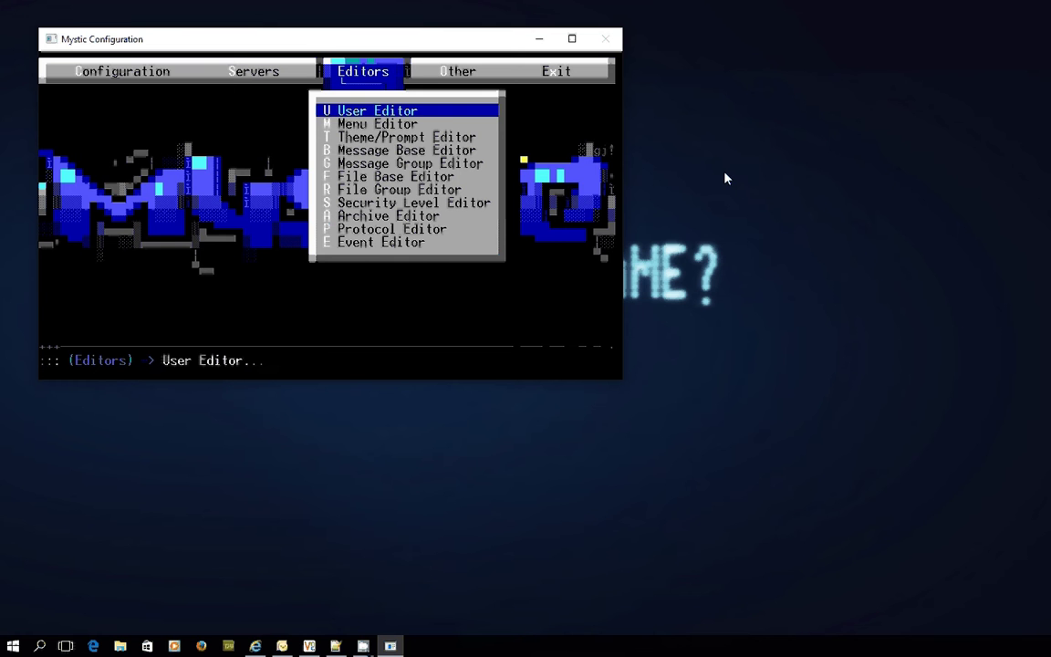
{"action": "key", "text": "Down"}
{"action": "key", "text": "Down"}
{"action": "key", "text": "Down"}
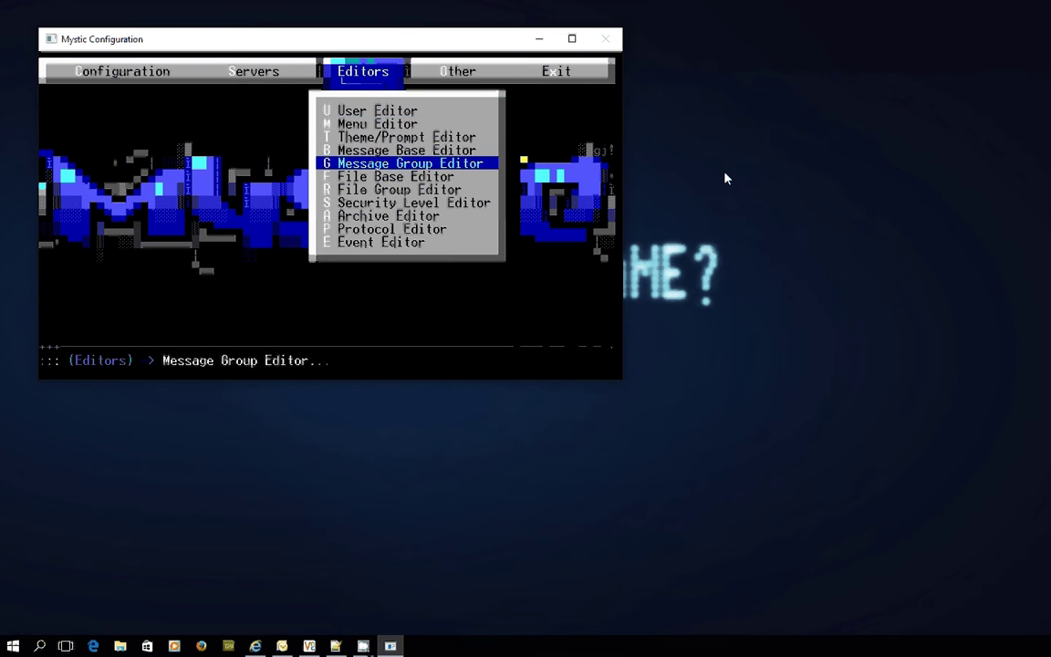
{"action": "key", "text": "Return"}
{"action": "key", "text": "Down"}
{"action": "key", "text": "Down"}
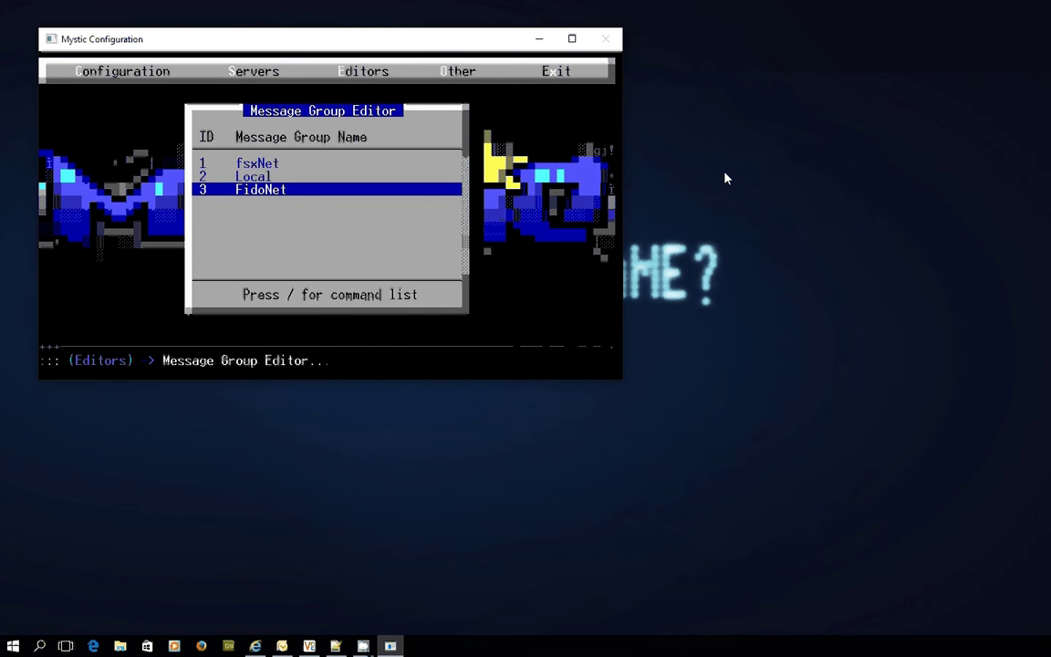
{"action": "key", "text": "Return"}
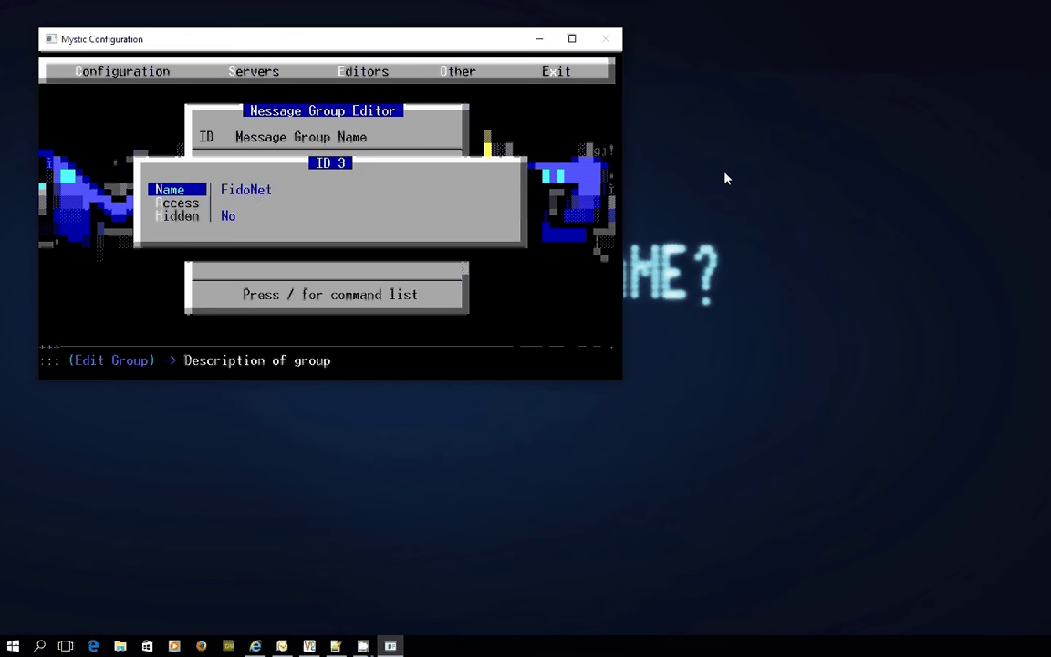
{"action": "key", "text": "Return"}
{"action": "key", "text": "Escape"}
{"action": "key", "text": "Escape"}
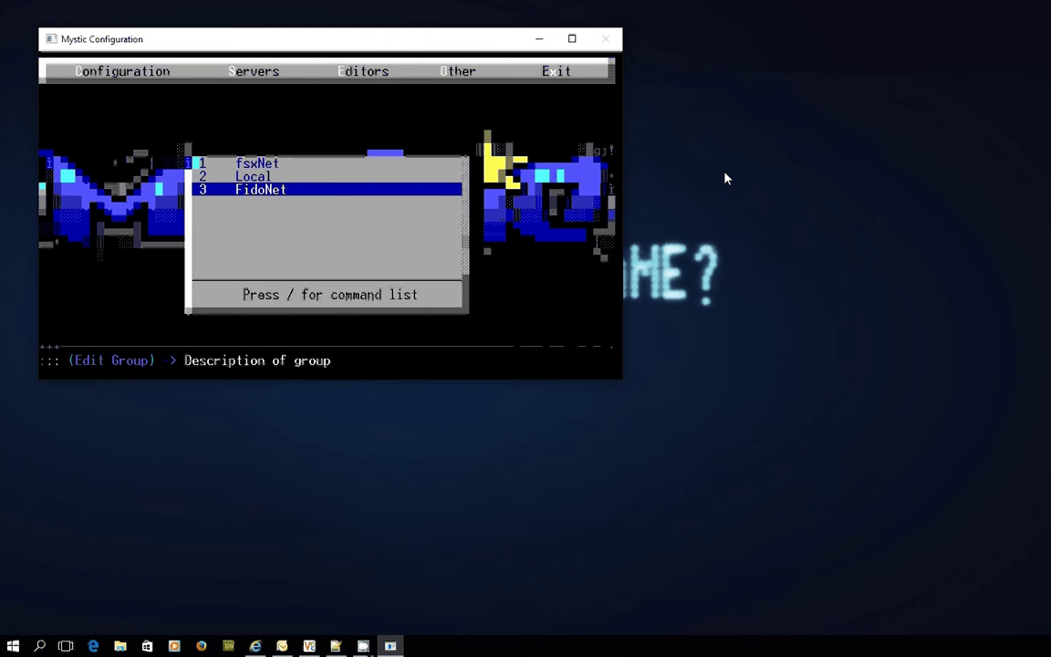
- Leave the message groups and open the Netmail (FidoNet) base in the Message Base Editor
{"action": "key", "text": "Escape"}
{"action": "key", "text": "Up"}
{"action": "key", "text": "Return"}
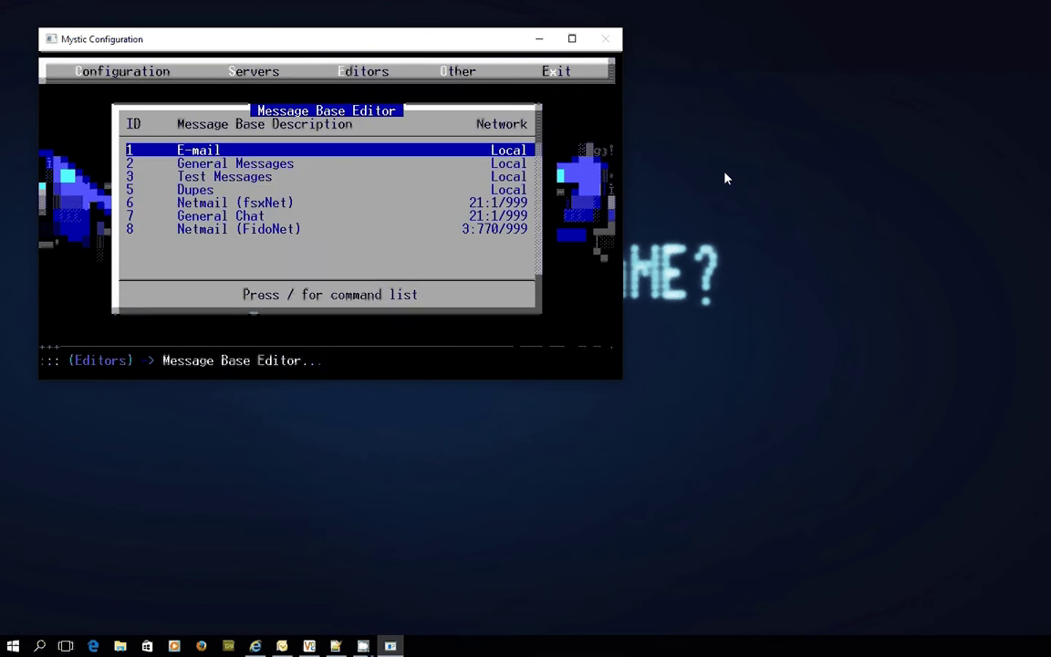
{"action": "key", "text": "Down"}
{"action": "key", "text": "Down"}
{"action": "key", "text": "Down"}
{"action": "key", "text": "Down"}
{"action": "key", "text": "Down"}
{"action": "key", "text": "Down"}
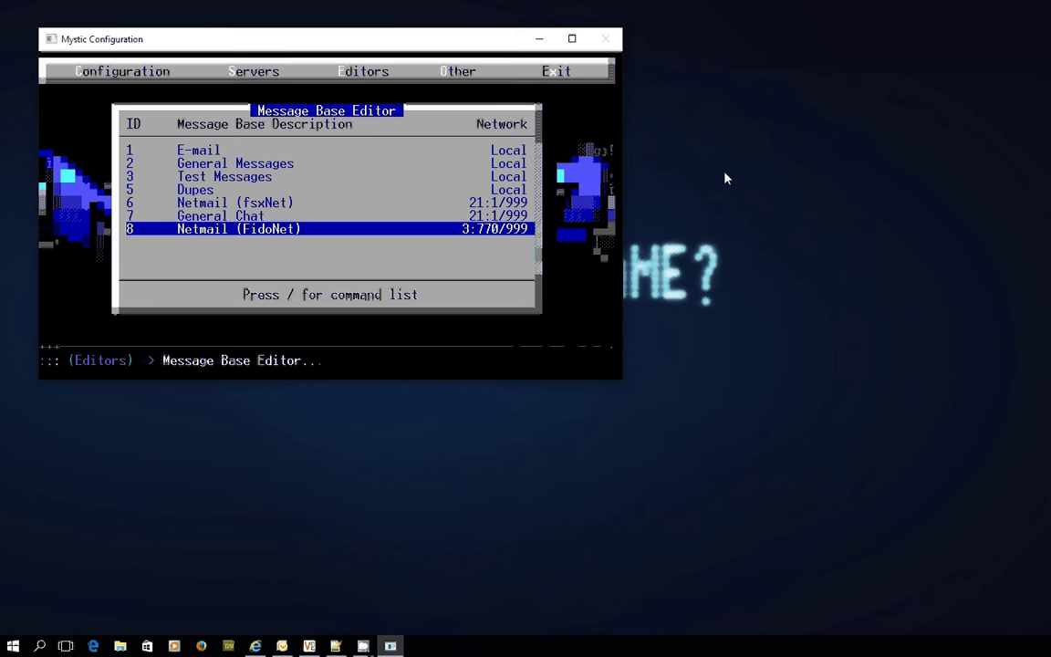
{"action": "key", "text": "Return"}
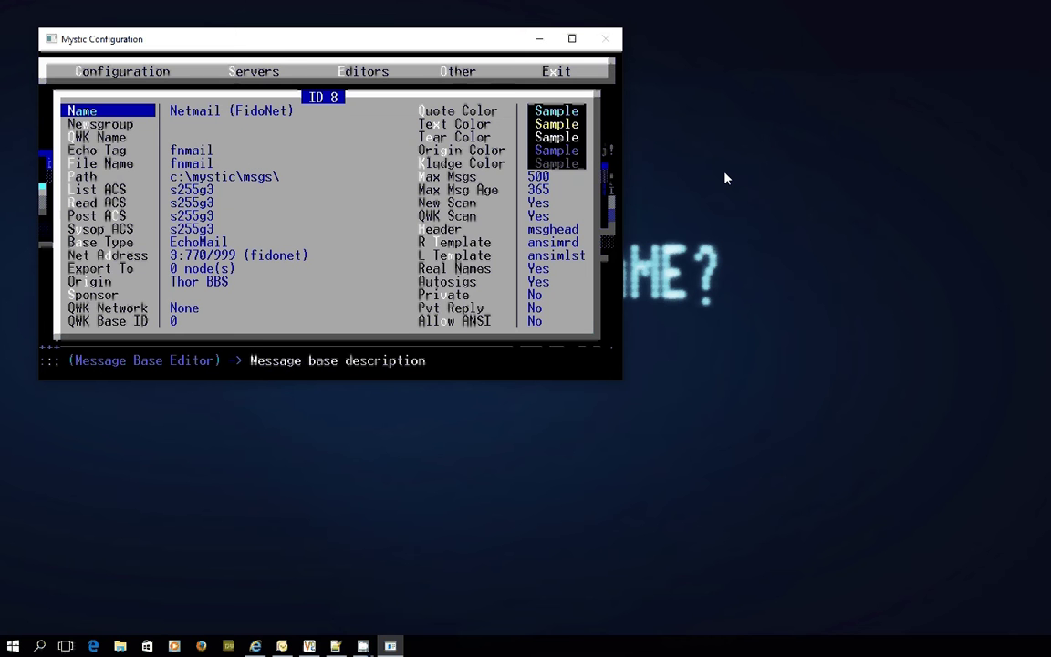
- Review the FidoNet netmail base's echo tag, file name, path and the list, read and post access settings
{"action": "key", "text": "Down"}
{"action": "key", "text": "Down"}
{"action": "key", "text": "Down"}
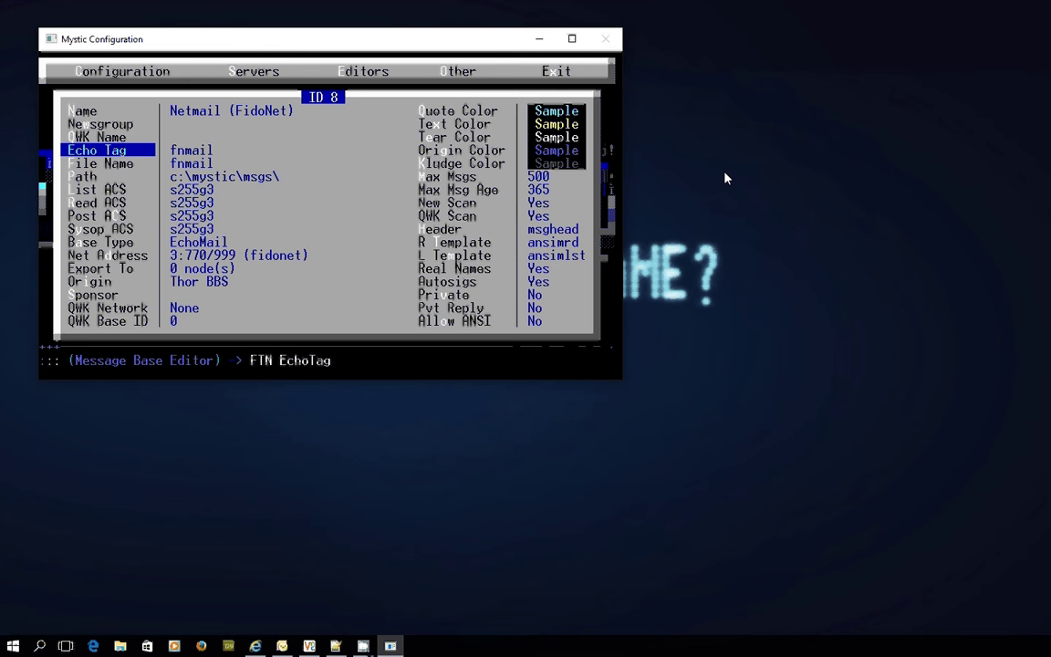
{"action": "key", "text": "Down"}
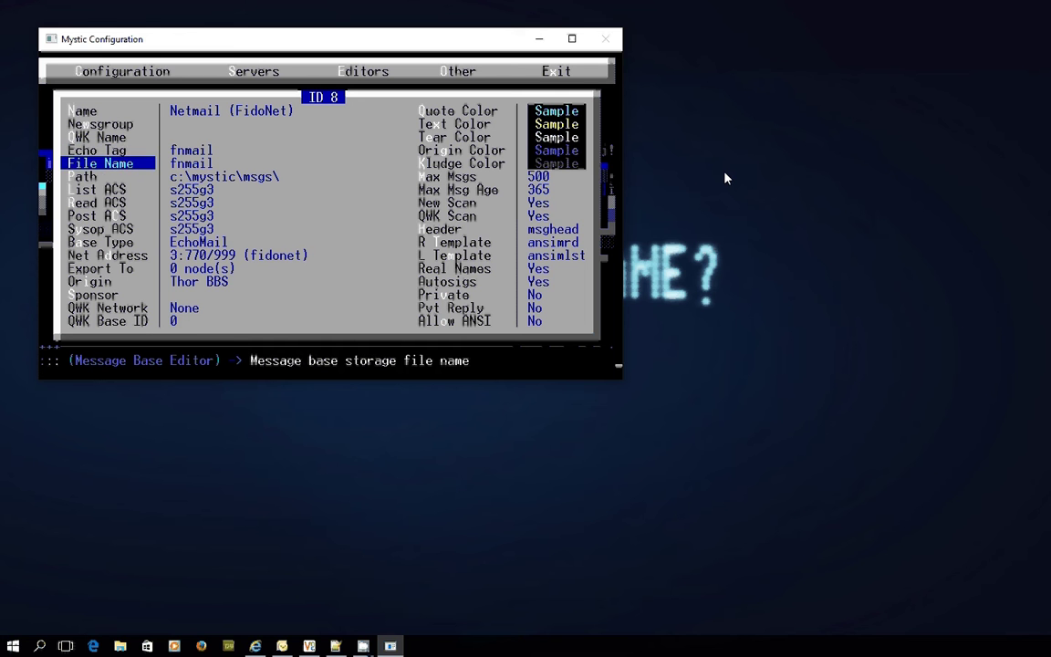
{"action": "key", "text": "Down"}
{"action": "key", "text": "Down"}
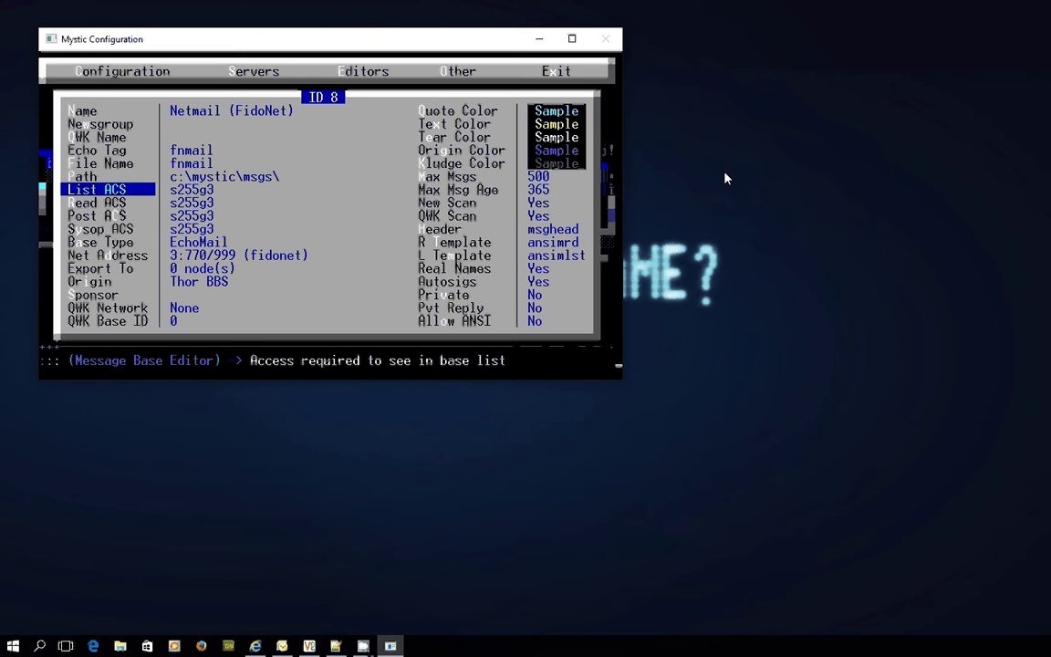
{"action": "key", "text": "Down"}
{"action": "key", "text": "Down"}
{"action": "key", "text": "Down"}
{"action": "key", "text": "Up"}
{"action": "key", "text": "Up"}
{"action": "key", "text": "Up"}
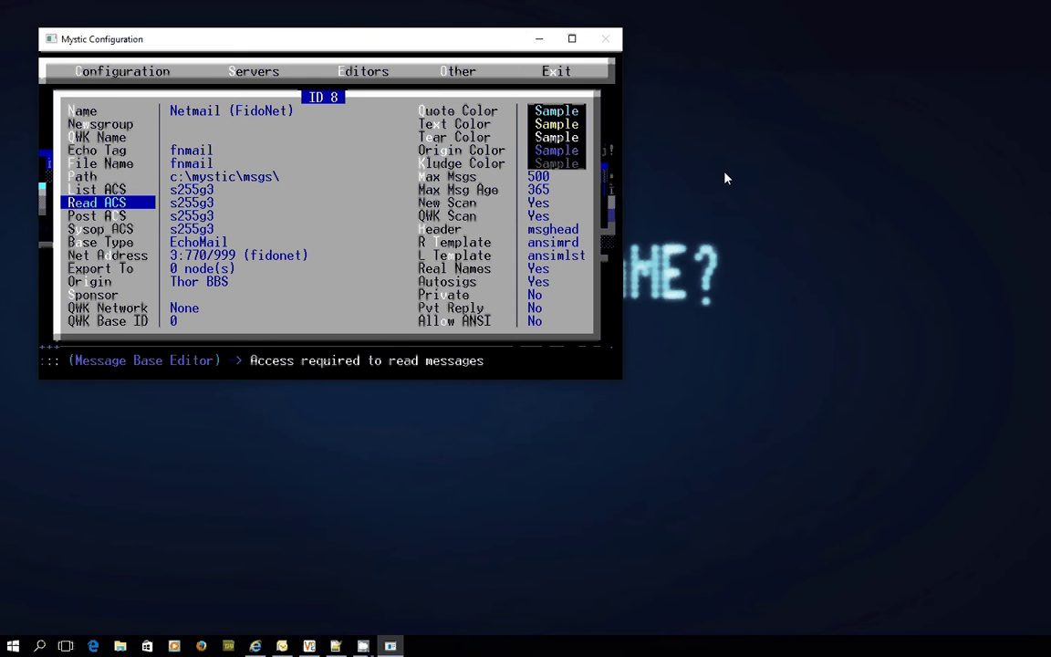
{"action": "key", "text": "Down"}
{"action": "key", "text": "Down"}
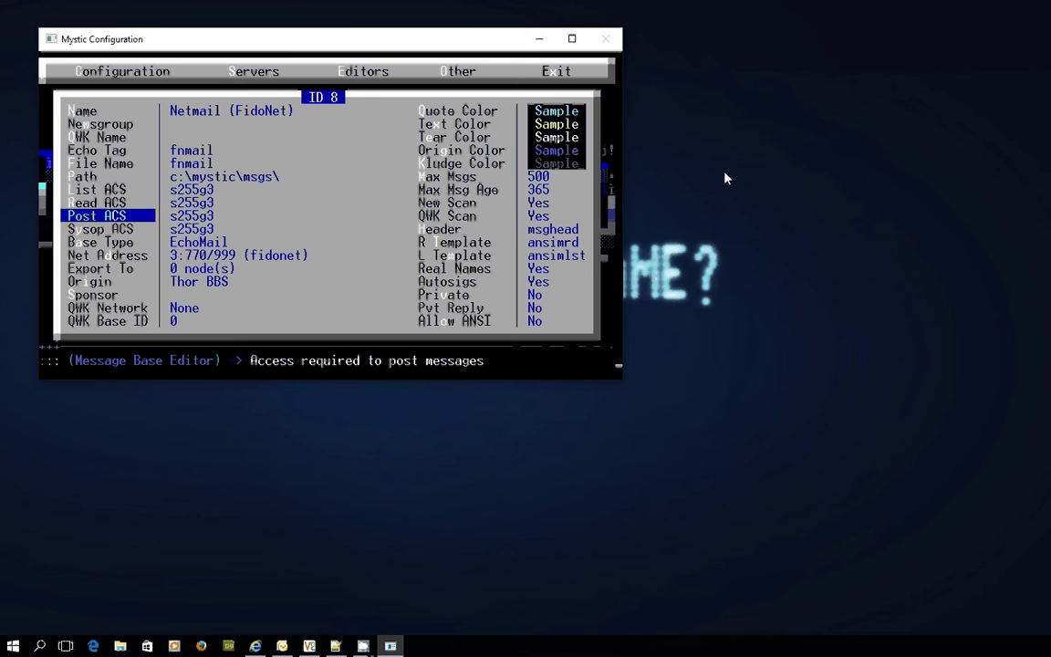
- Set the base type of the FidoNet netmail base to Netmail
{"action": "key", "text": "Down"}
{"action": "key", "text": "Down"}
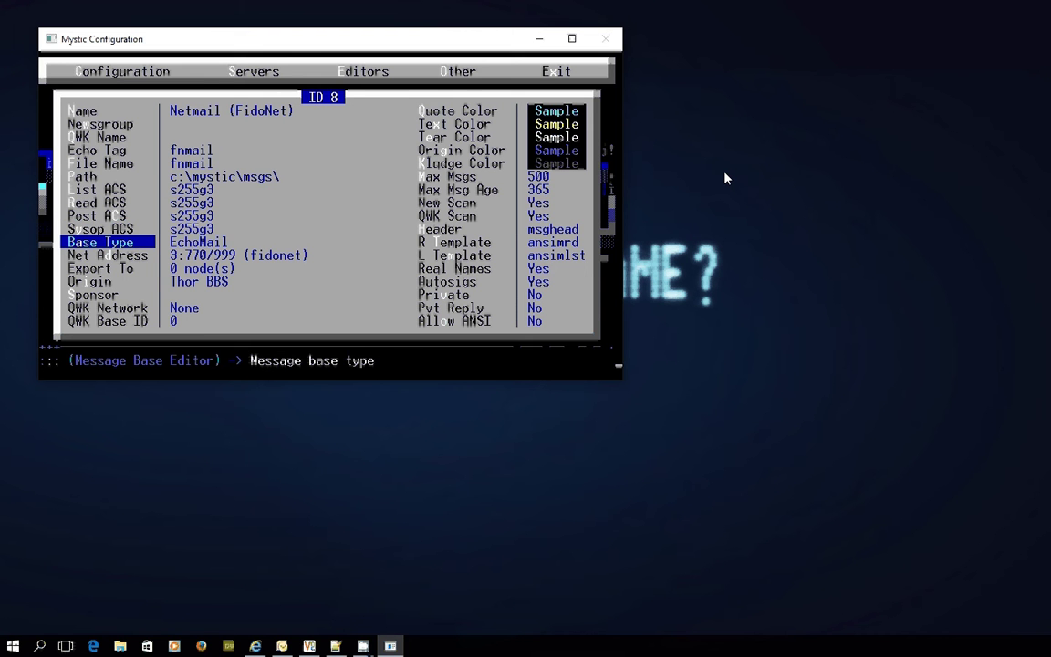
{"action": "key", "text": "Return"}
{"action": "key", "text": "Return"}
{"action": "key", "text": "Down"}
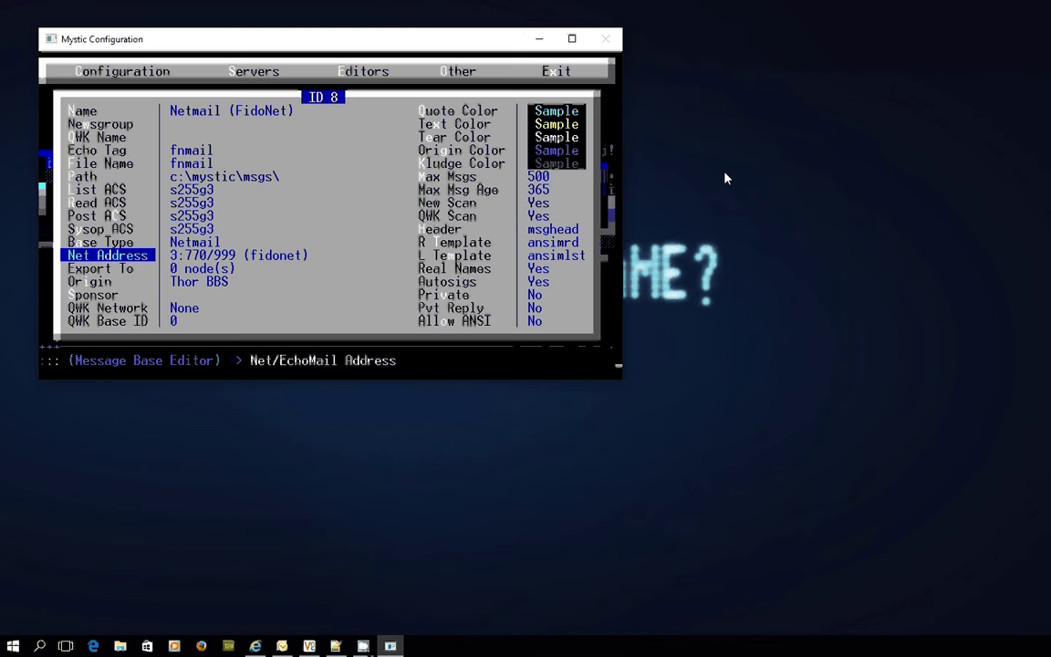
- Check the netmail base's Export To, Real Names and New Scan settings, then leave the Message Base Editor
{"action": "key", "text": "Down"}
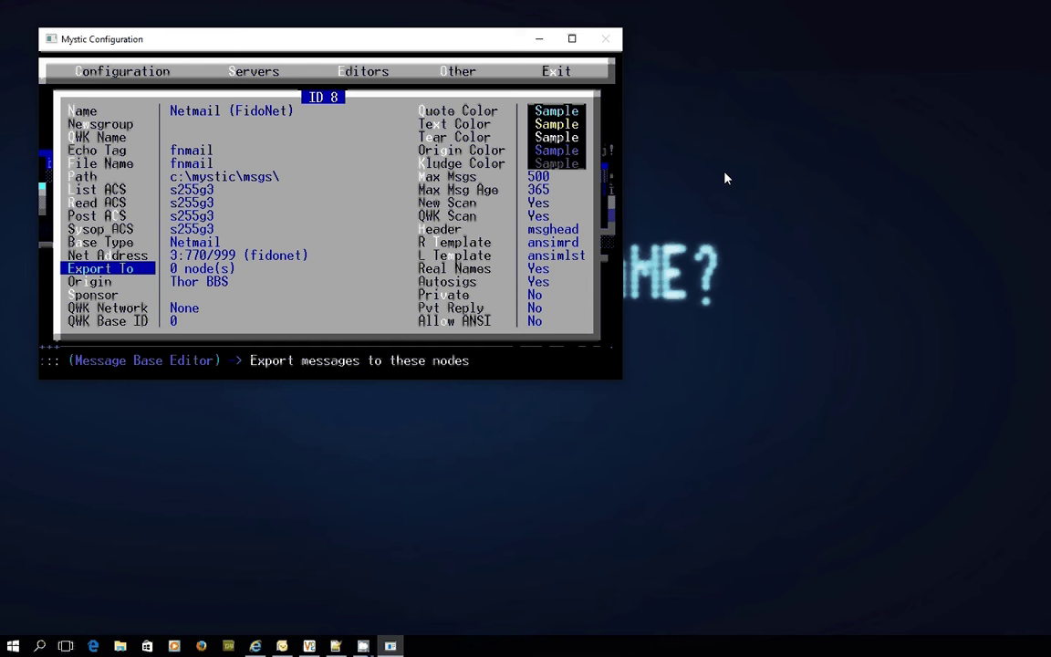
{"action": "key", "text": "Right"}
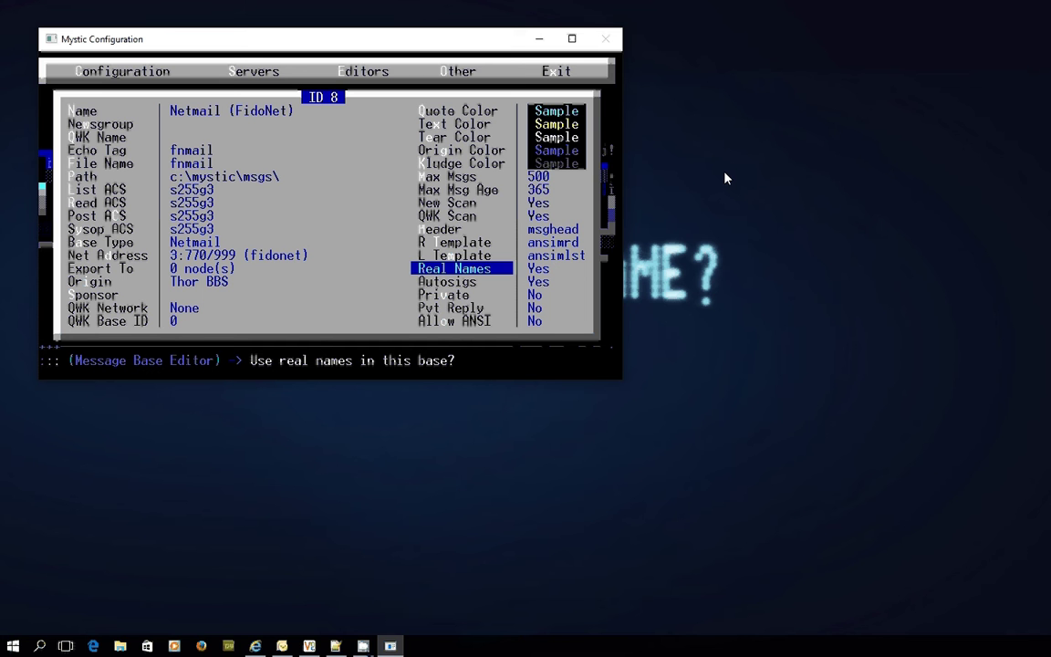
{"action": "key", "text": "Up"}
{"action": "key", "text": "Up"}
{"action": "key", "text": "Up"}
{"action": "key", "text": "Up"}
{"action": "key", "text": "Up"}
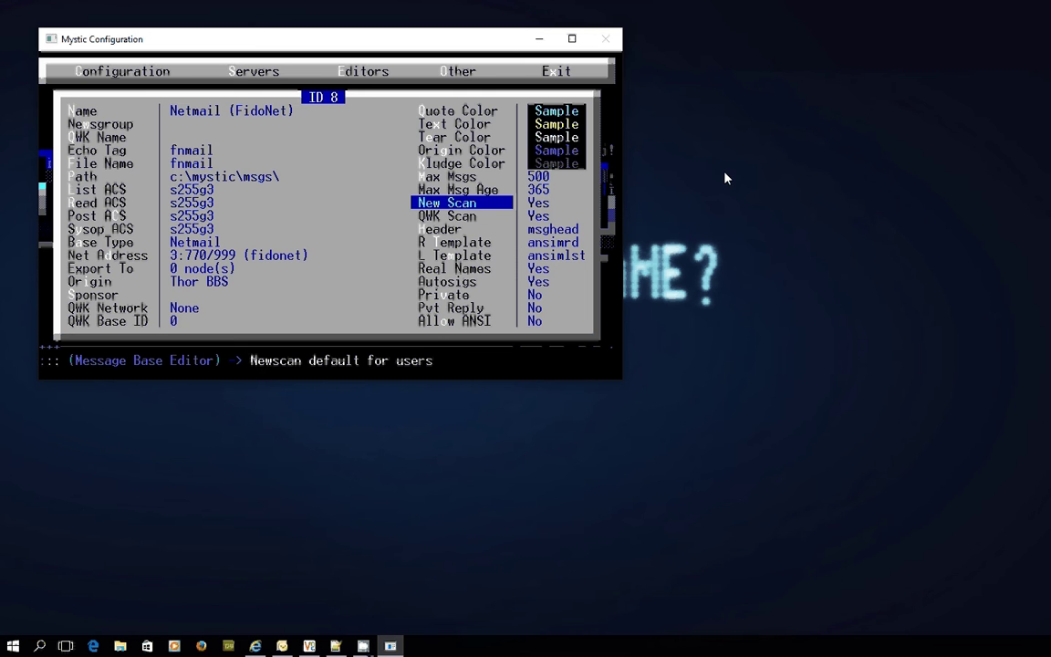
{"action": "key", "text": "Escape"}
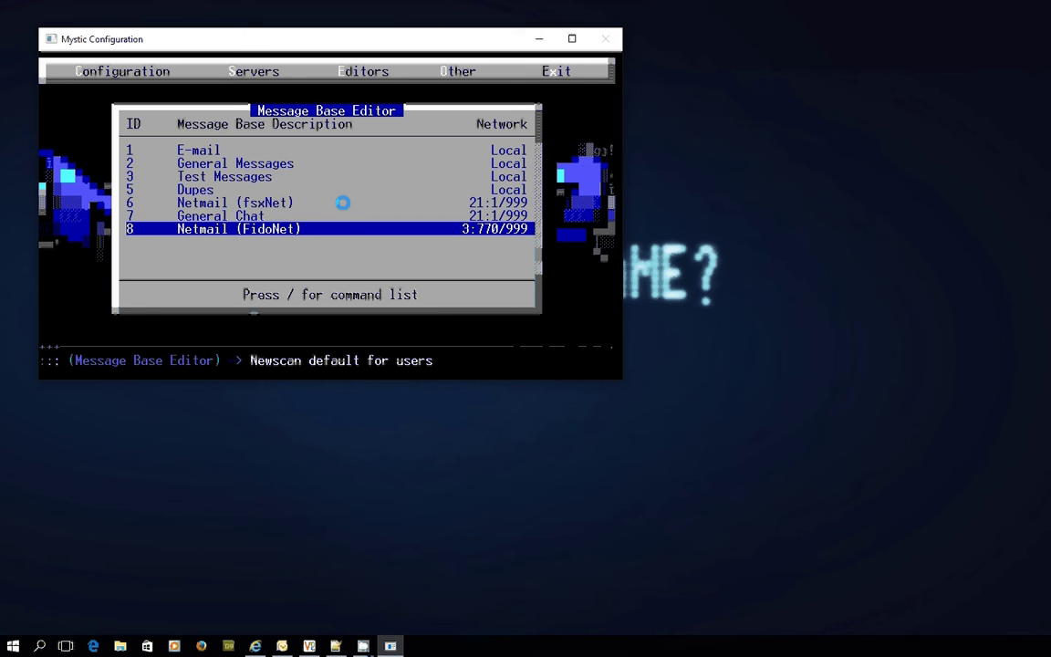
{"action": "key", "text": "Escape"}
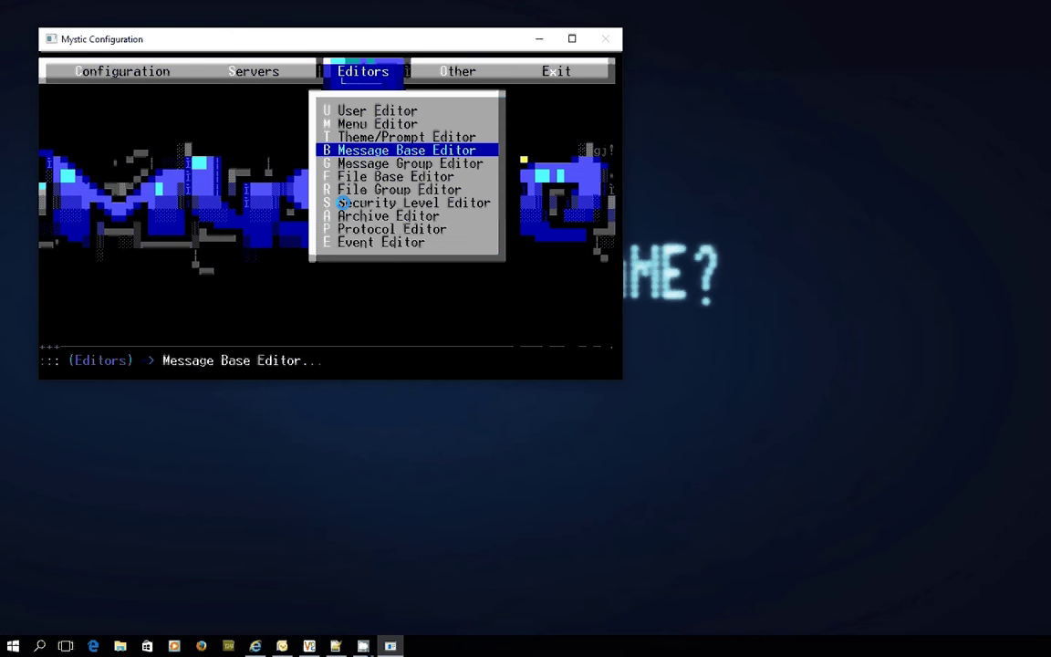
- Check the FidoNet entry in the File Group Editor, then close that editor
{"action": "key", "text": "Down"}
{"action": "key", "text": "Down"}
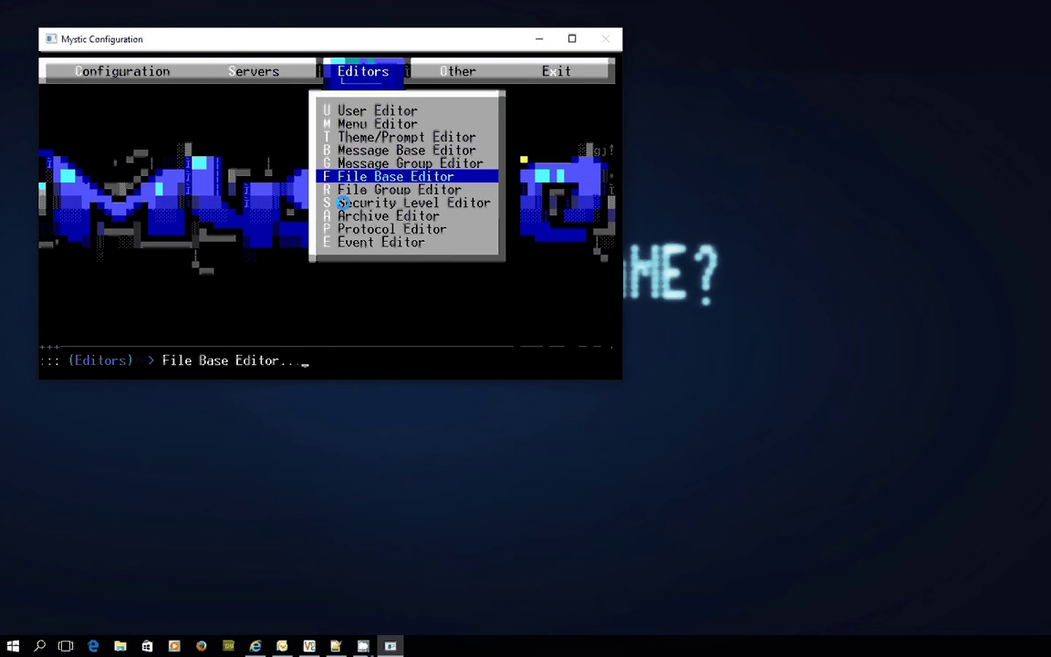
{"action": "key", "text": "Down"}
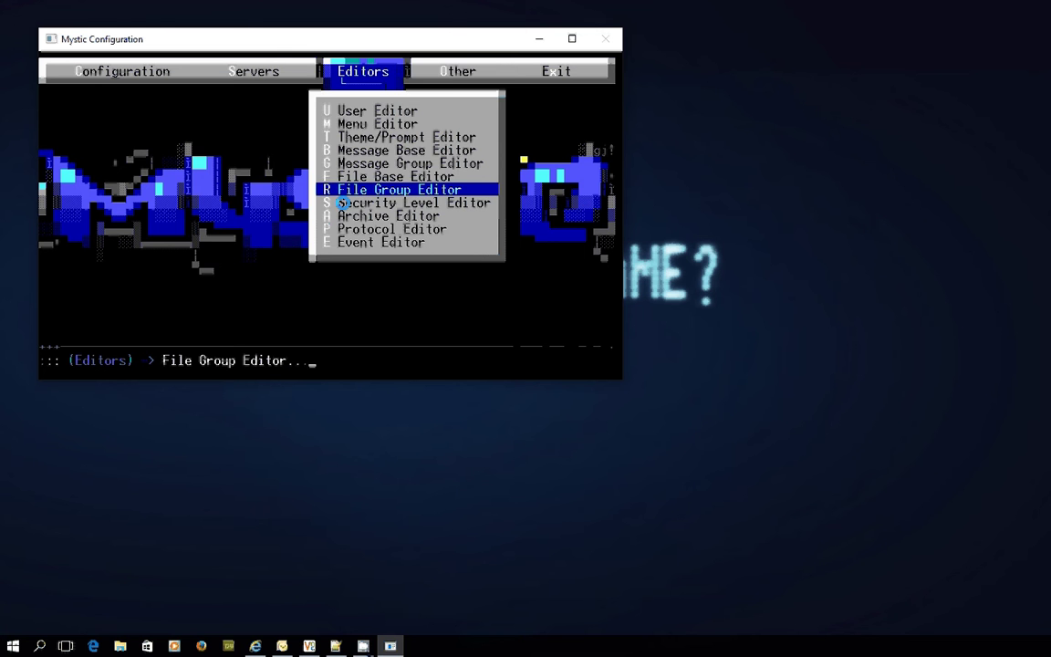
{"action": "key", "text": "Return"}
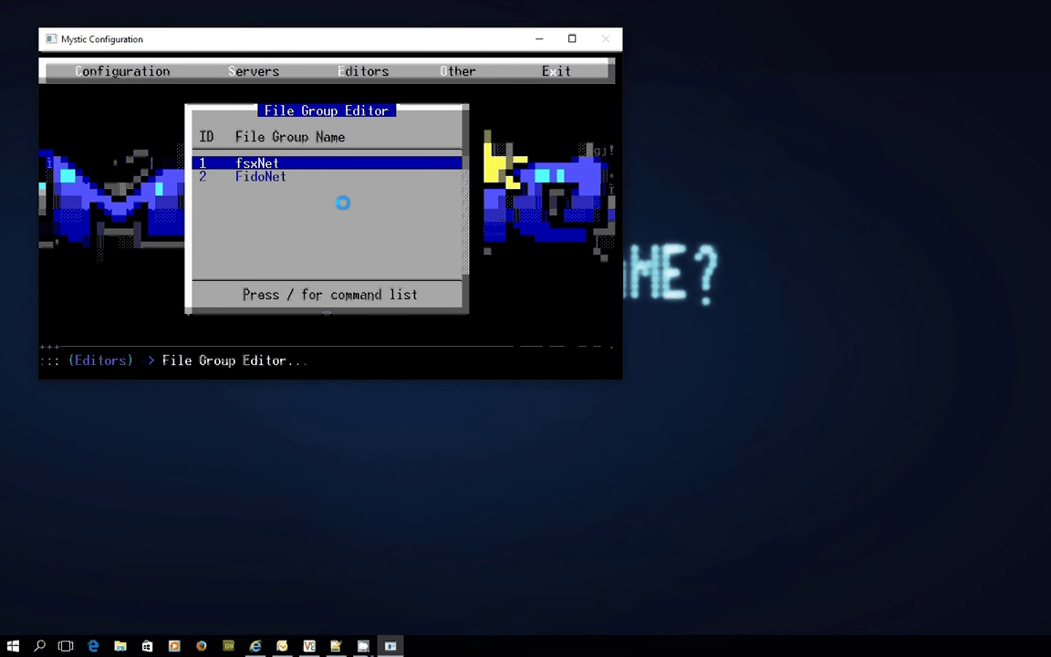
{"action": "key", "text": "Down"}
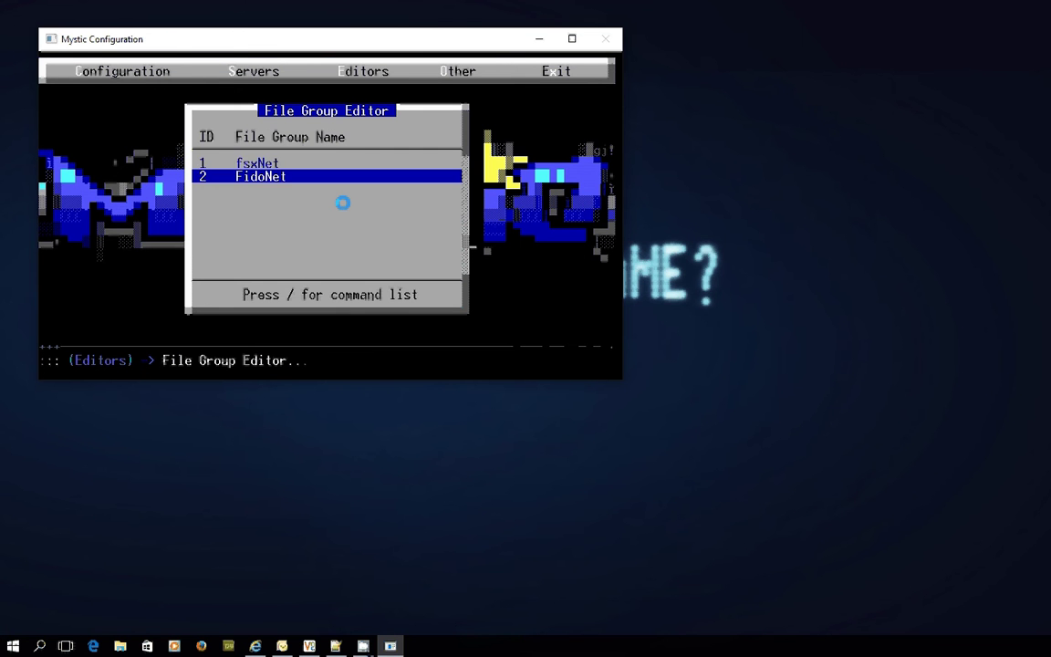
{"action": "key", "text": "Return"}
{"action": "key", "text": "Return"}
{"action": "key", "text": "Return"}
{"action": "key", "text": "Escape"}
{"action": "key", "text": "Up"}
{"action": "key", "text": "Escape"}
- Look through the file bases in the File Base Editor down to the end of the list, then leave it
{"action": "key", "text": "Up"}
{"action": "key", "text": "Return"}
{"action": "key", "text": "Down"}
{"action": "key", "text": "Down"}
{"action": "key", "text": "Down"}
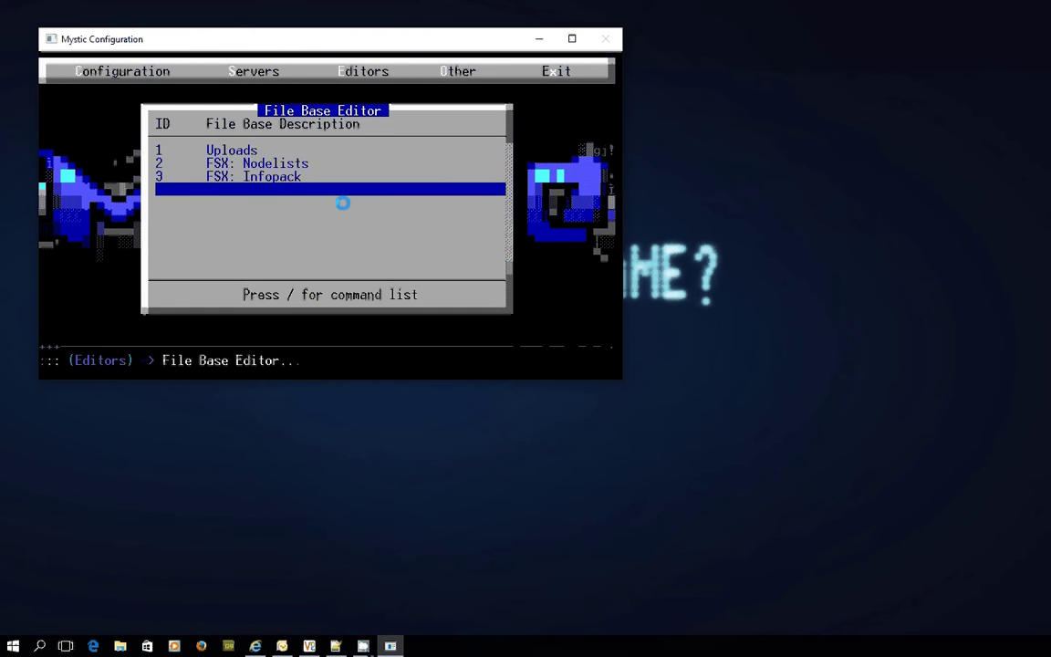
{"action": "key", "text": "Escape"}
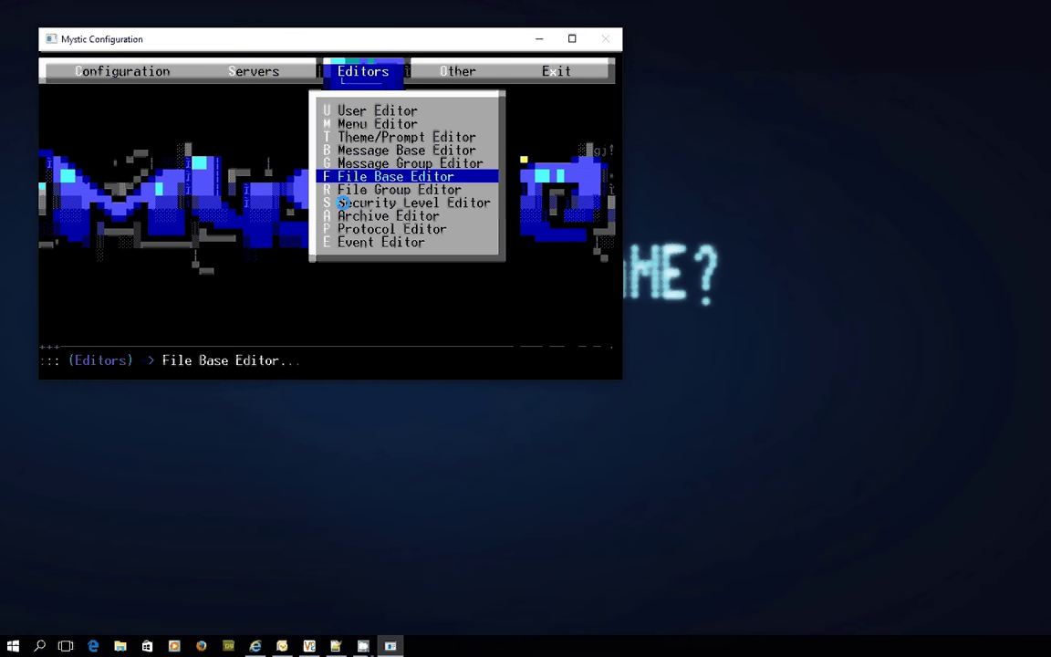
- Exit the Mystic configuration program to the desktop
{"action": "key", "text": "Up"}
{"action": "key", "text": "Up"}
{"action": "key", "text": "Up"}
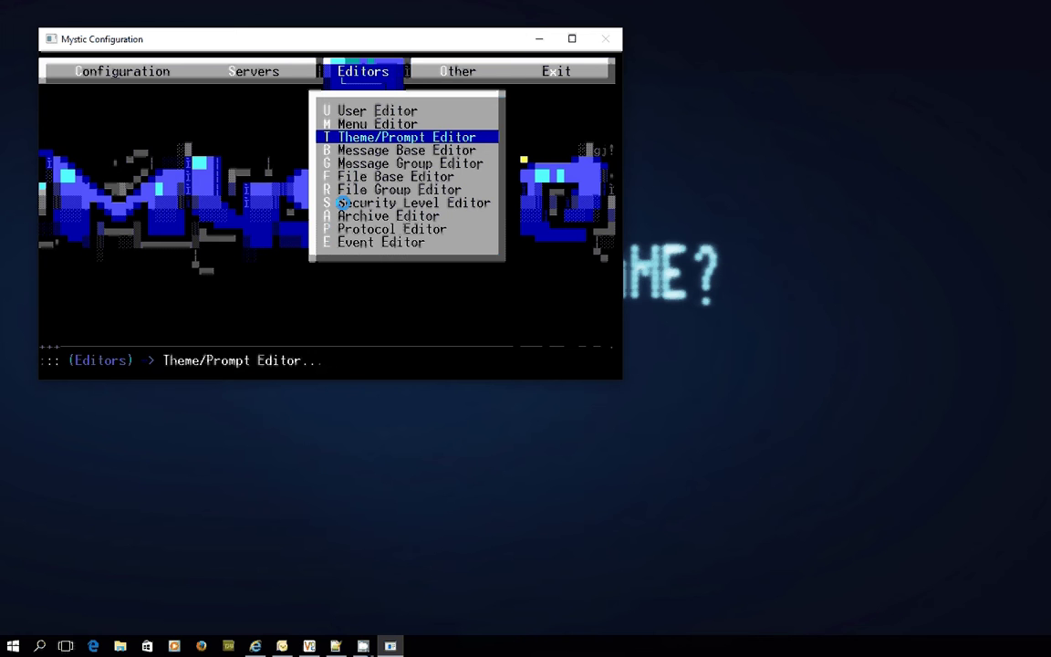
{"action": "key", "text": "Left"}
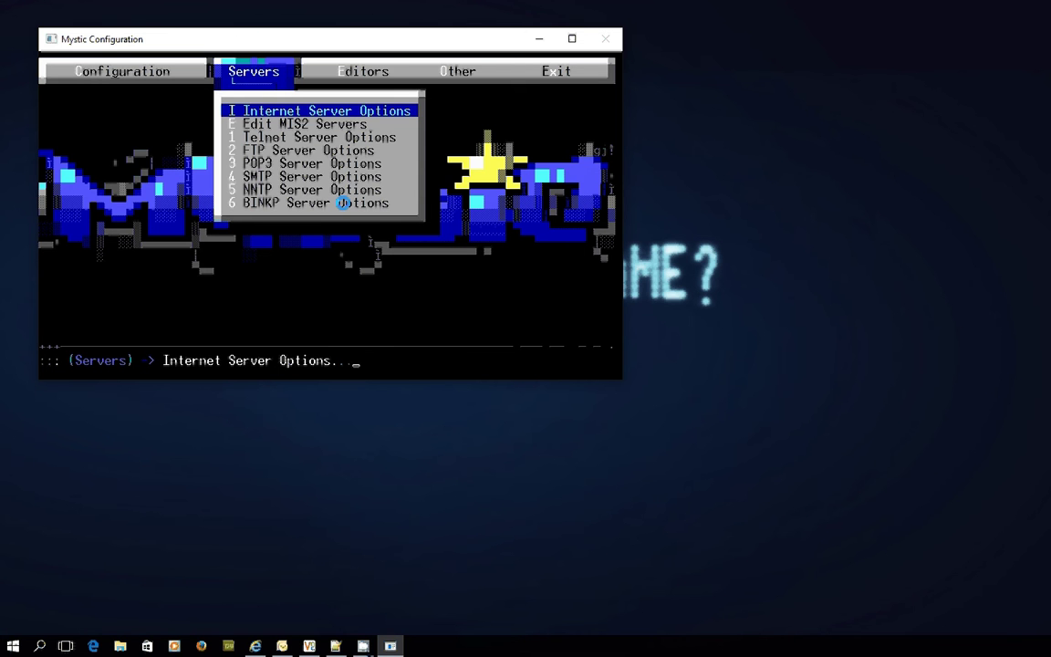
{"action": "key", "text": "Escape"}
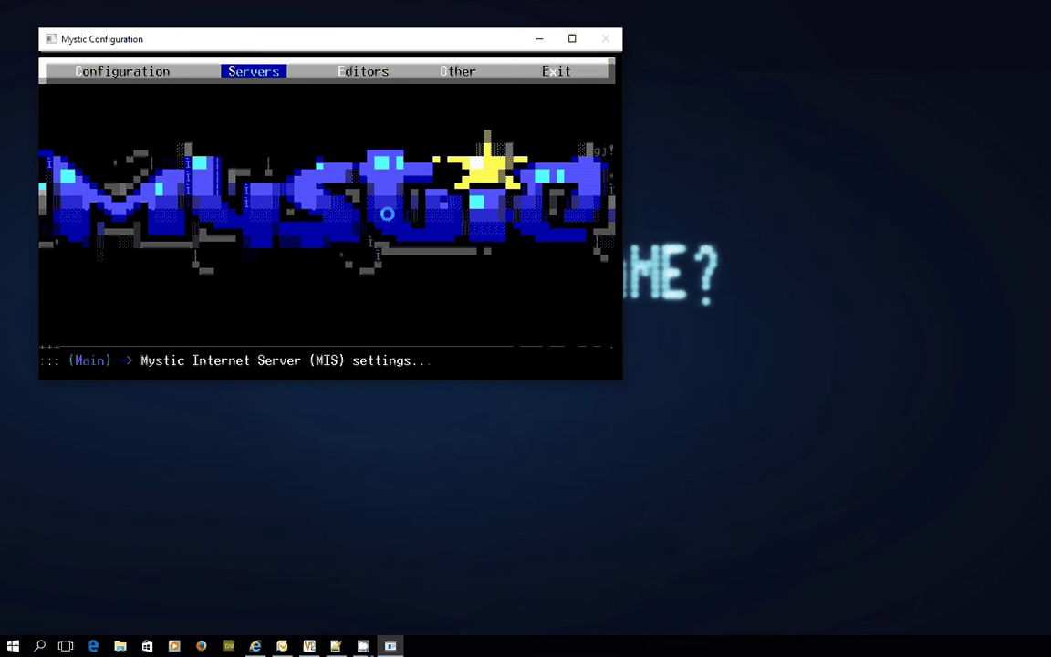
{"action": "key", "text": "Escape"}
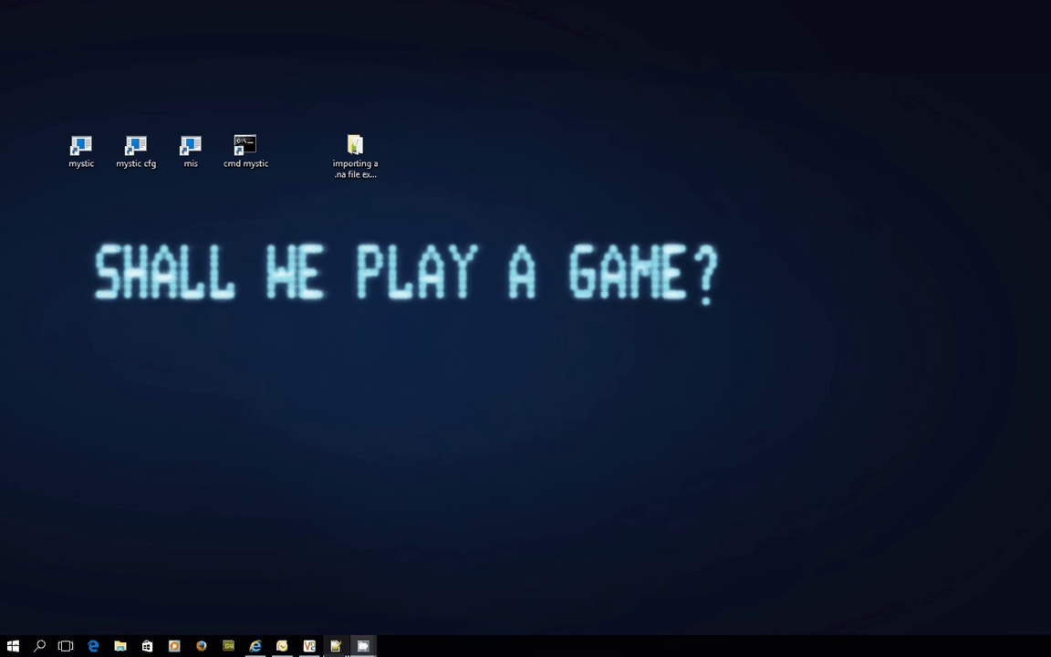
- Switch to Notepad++ and review the General and ImportEchoMail settings in mailin.ini
{"action": "left_click", "coordinate": [336, 648]}
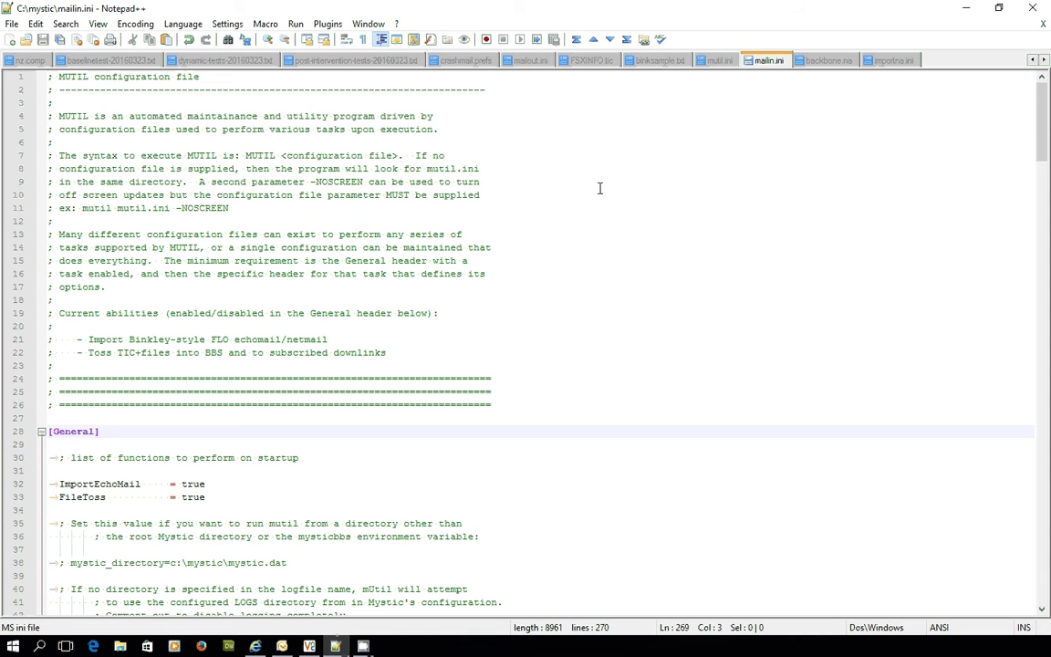
{"action": "scroll", "coordinate": [644, 249], "scroll_direction": "down", "scroll_amount": 4}
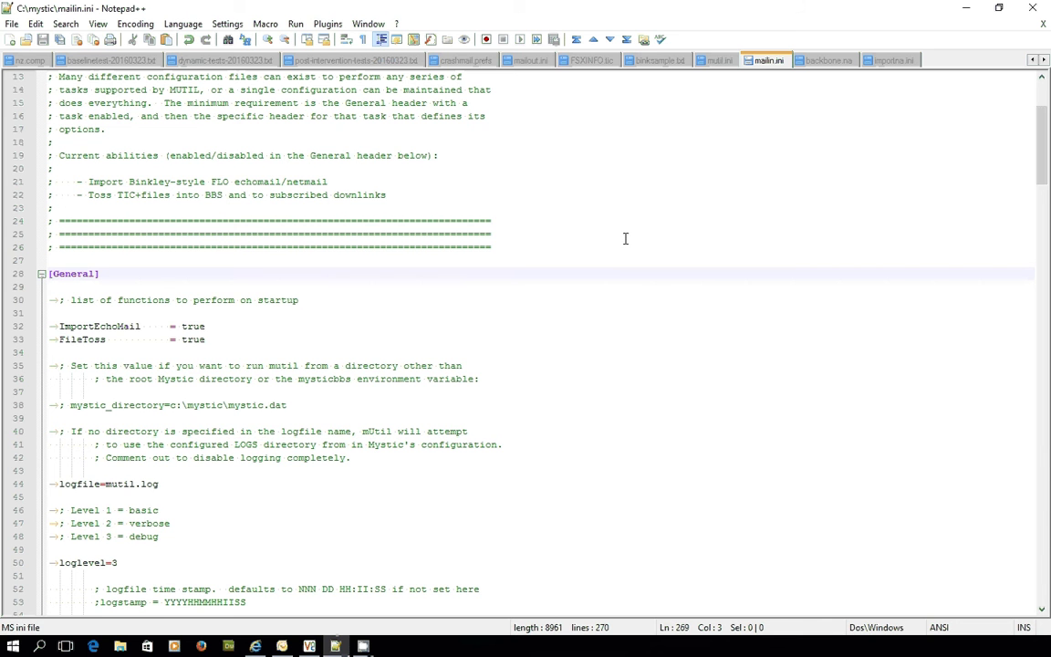
{"action": "scroll", "coordinate": [625, 238], "scroll_direction": "down", "scroll_amount": 5}
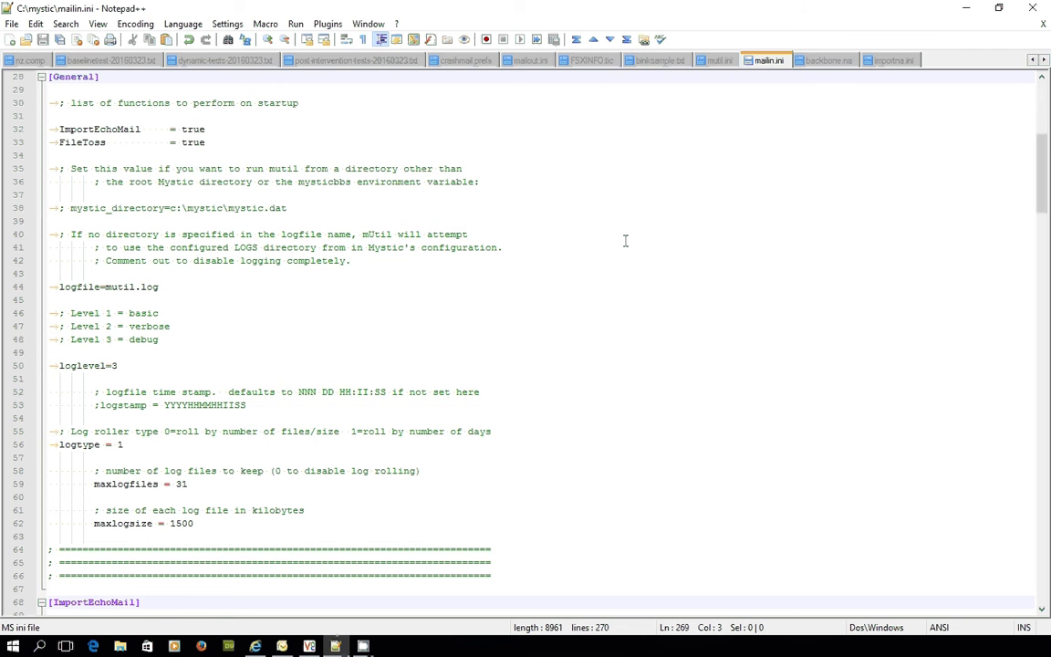
{"action": "scroll", "coordinate": [625, 240], "scroll_direction": "down", "scroll_amount": 1}
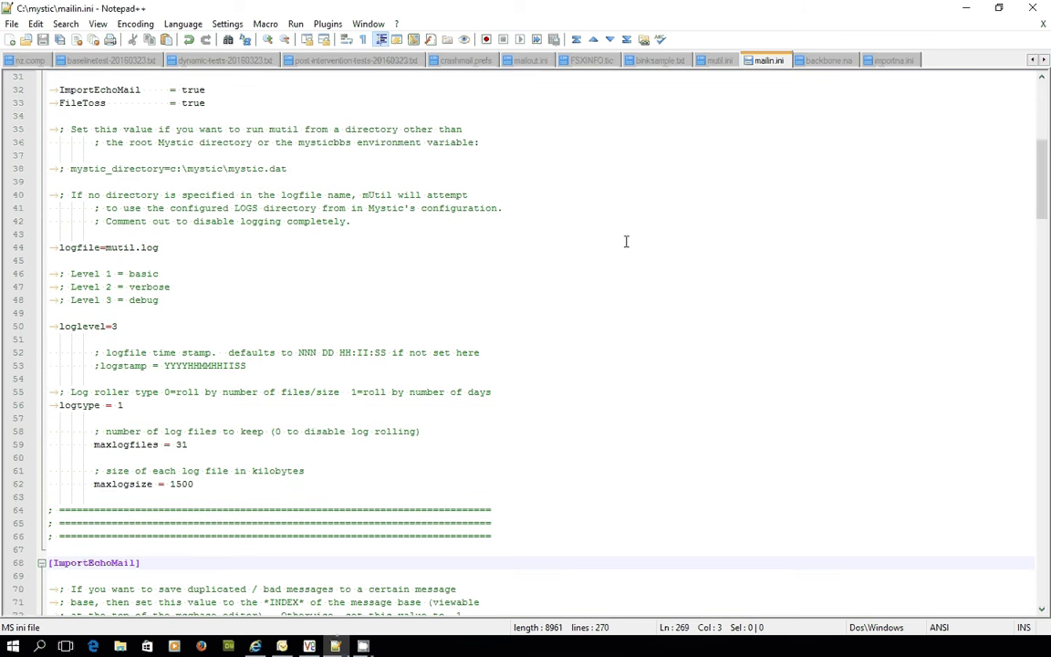
{"action": "scroll", "coordinate": [626, 241], "scroll_direction": "down", "scroll_amount": 7}
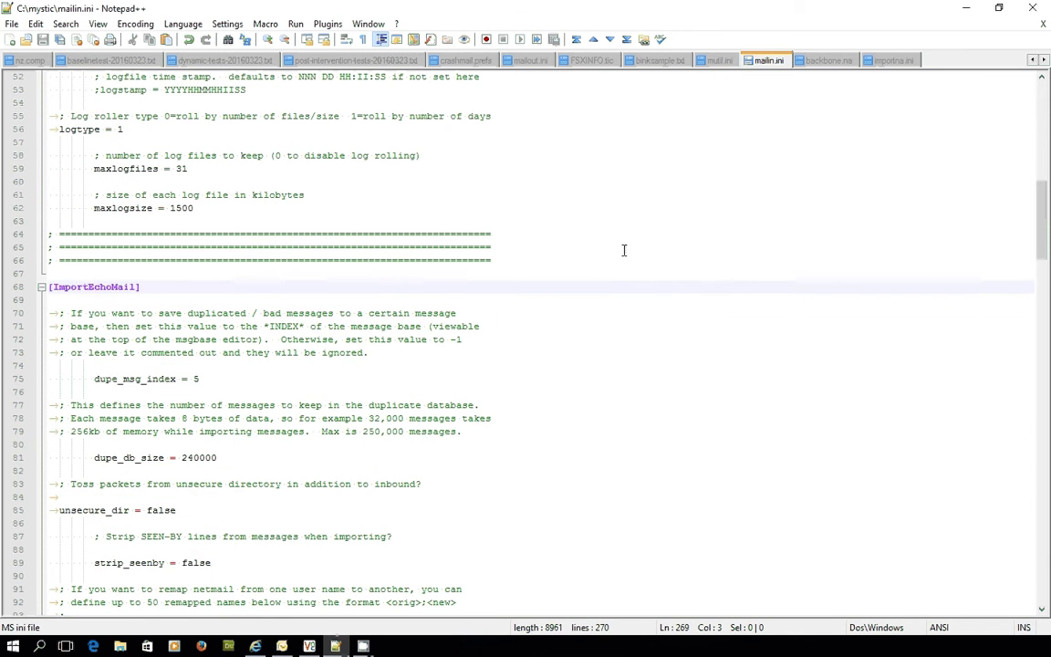
{"action": "scroll", "coordinate": [624, 250], "scroll_direction": "down", "scroll_amount": 3}
{"action": "scroll", "coordinate": [624, 250], "scroll_direction": "down", "scroll_amount": 2}
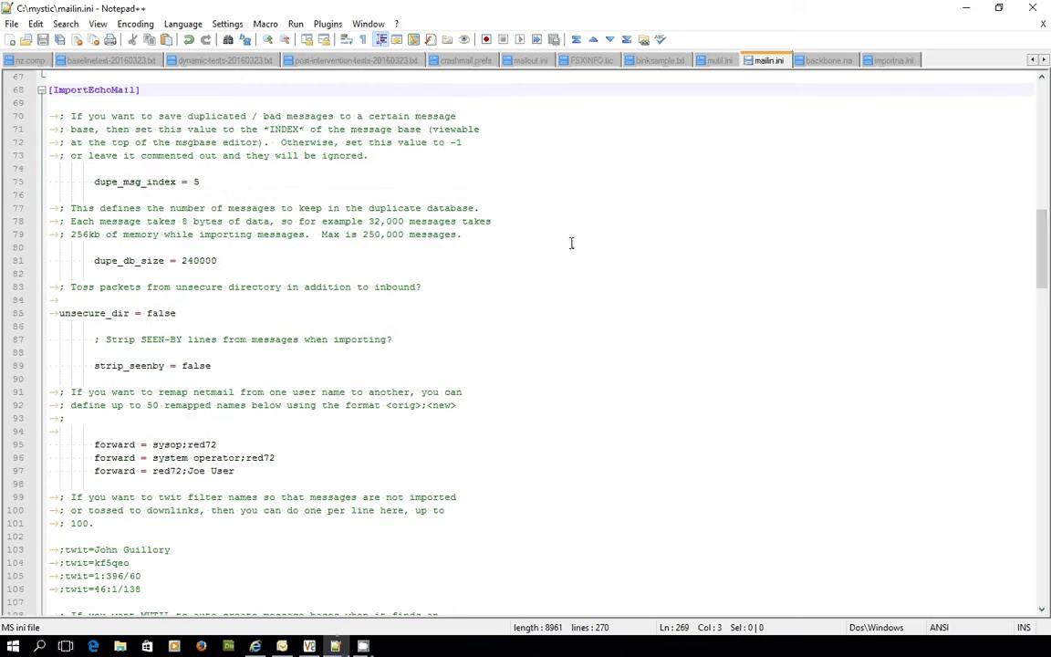
- Examine the forward lines in mailin.ini that remap netmail for sysop and system operator to another user
{"action": "scroll", "coordinate": [571, 242], "scroll_direction": "down", "scroll_amount": 4}
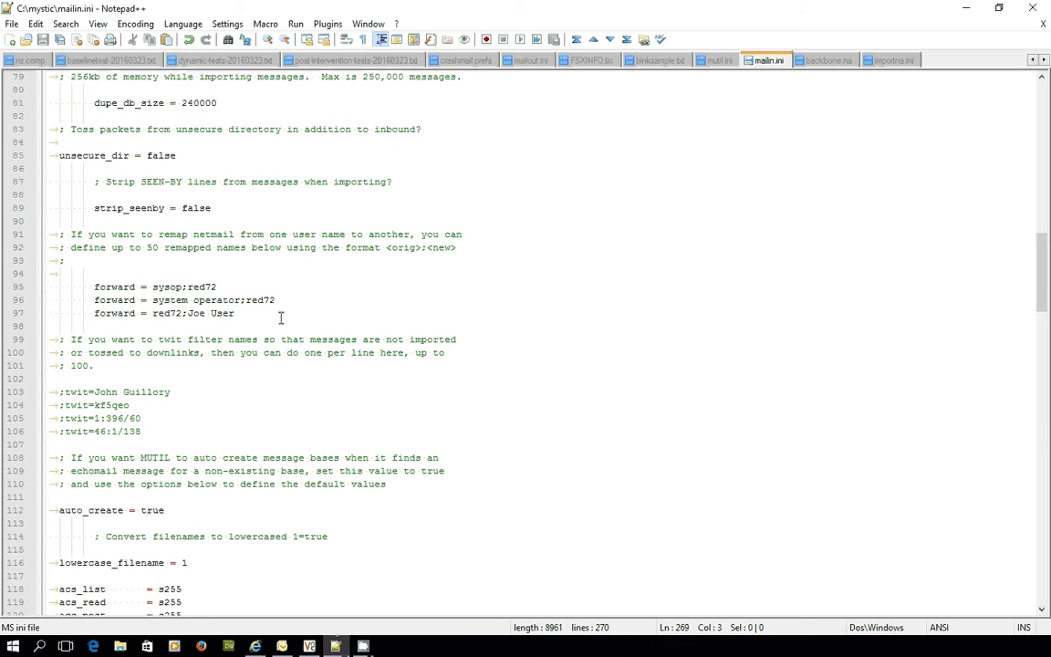
{"action": "left_click_drag", "start_coordinate": [281, 317], "coordinate": [64, 325]}
{"action": "left_click", "coordinate": [151, 313]}
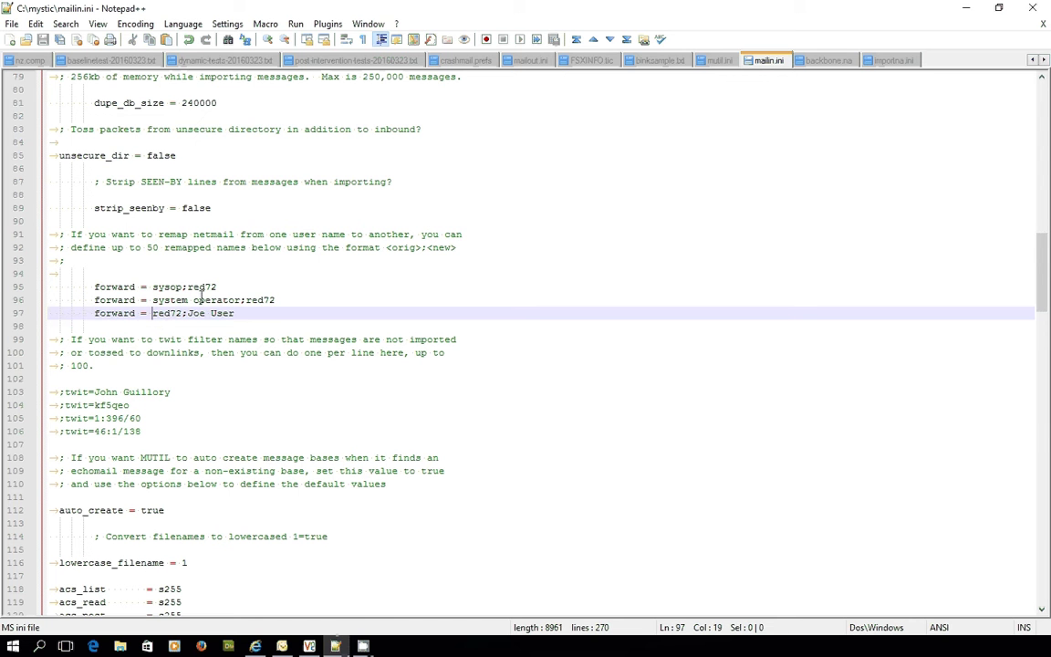
{"action": "left_click_drag", "start_coordinate": [187, 287], "coordinate": [217, 286]}
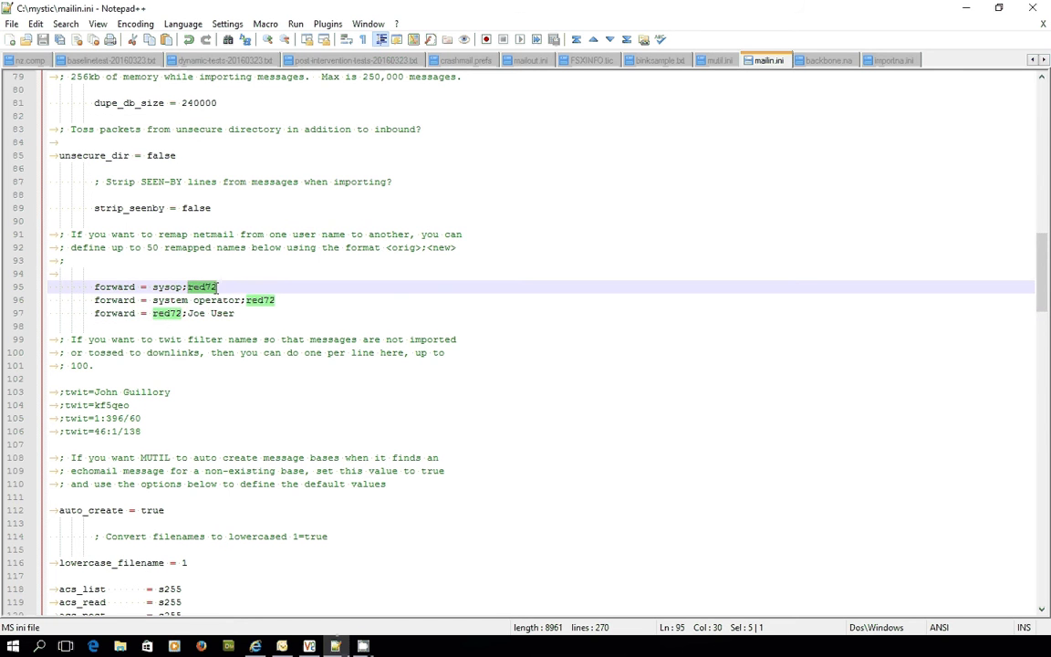
{"action": "left_click", "coordinate": [234, 287]}
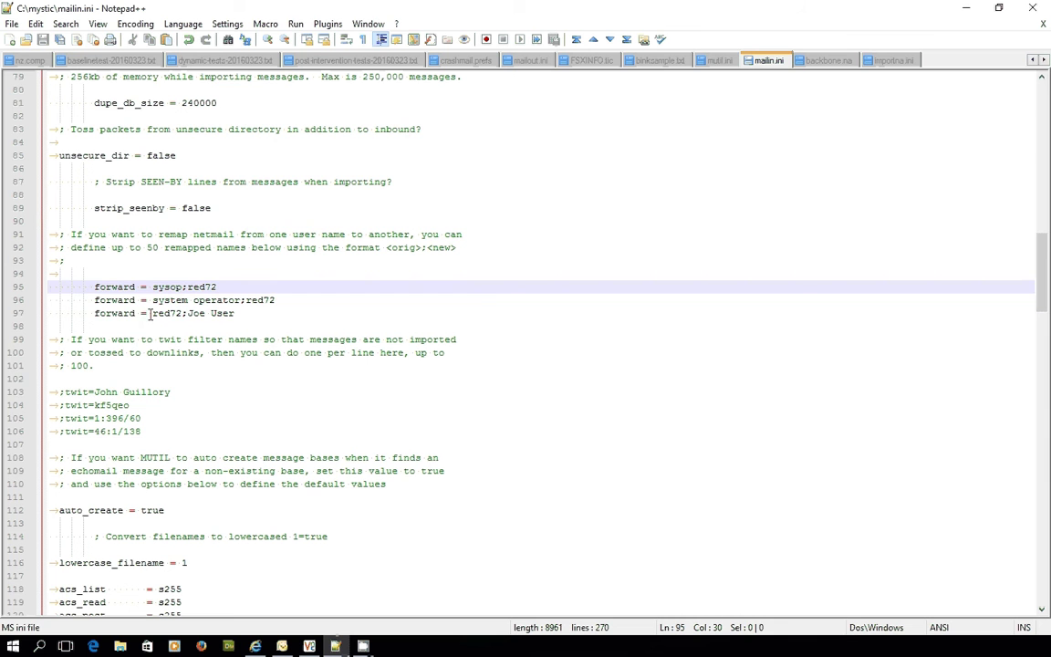
- Examine the third forward line in mailin.ini, which remaps netmail from the sysop's handle to a full user name
{"action": "left_click_drag", "start_coordinate": [152, 313], "coordinate": [236, 313]}
{"action": "left_click", "coordinate": [258, 316]}
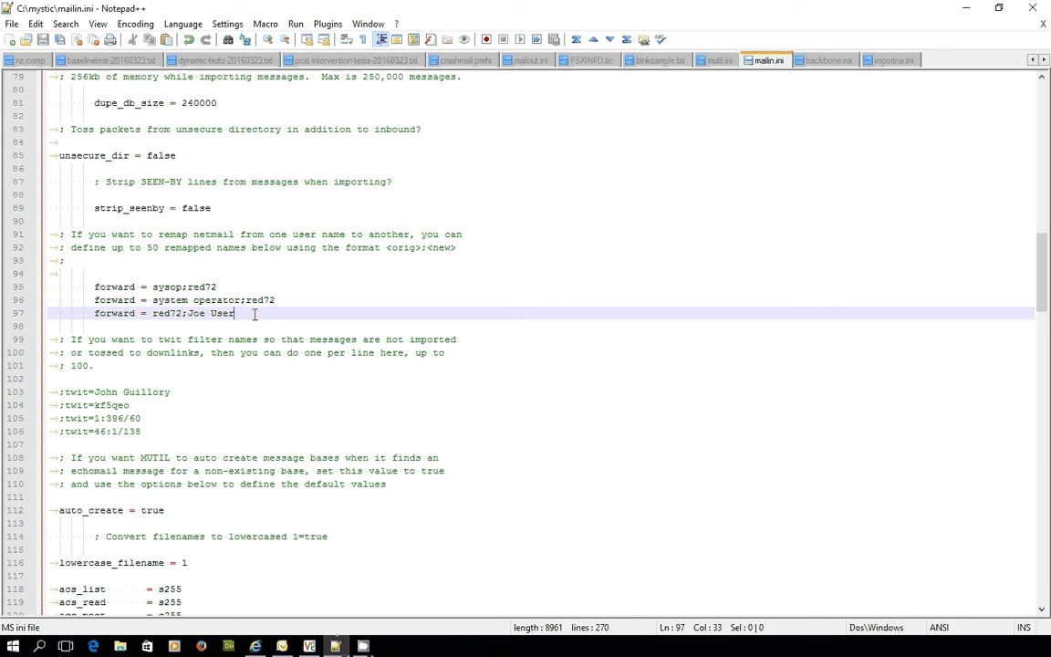
{"action": "left_click_drag", "start_coordinate": [235, 313], "coordinate": [94, 316]}
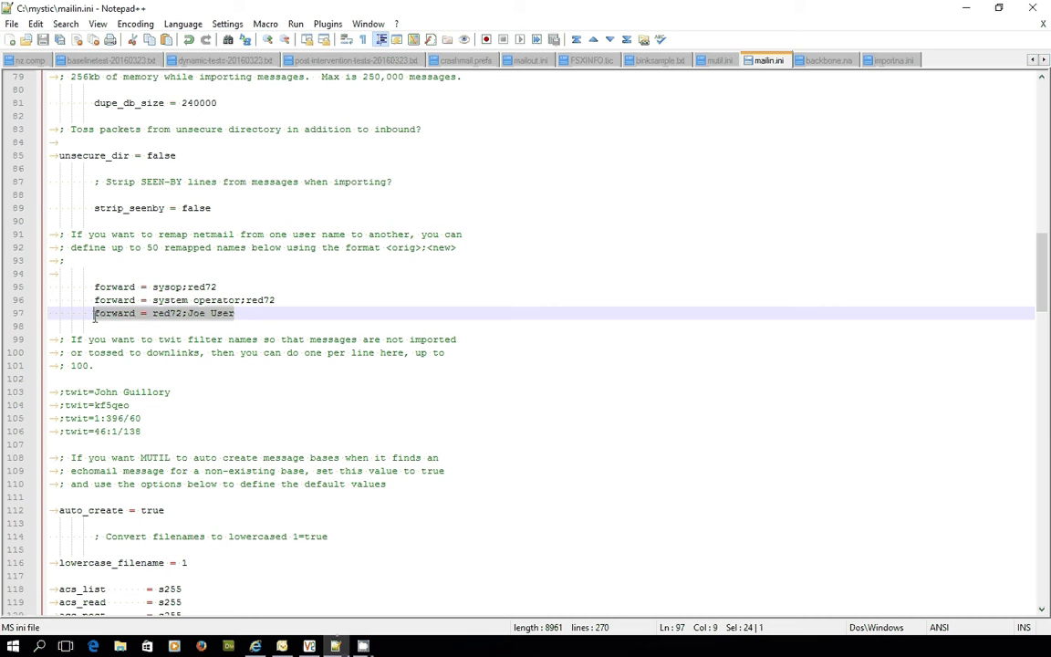
{"action": "left_click", "coordinate": [169, 319]}
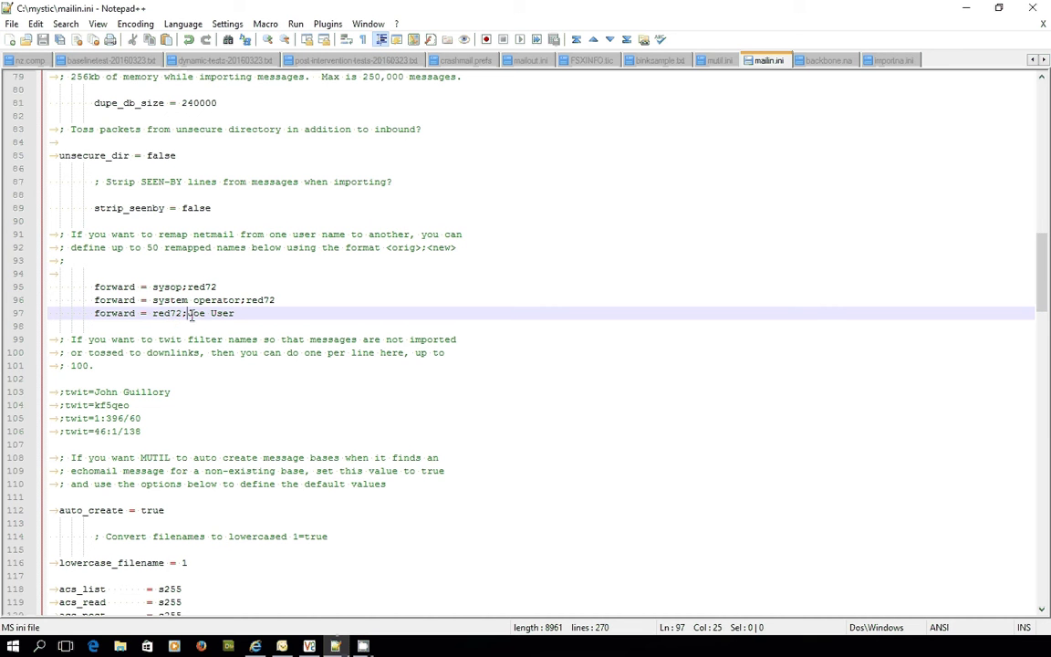
{"action": "left_click_drag", "start_coordinate": [188, 313], "coordinate": [237, 313]}
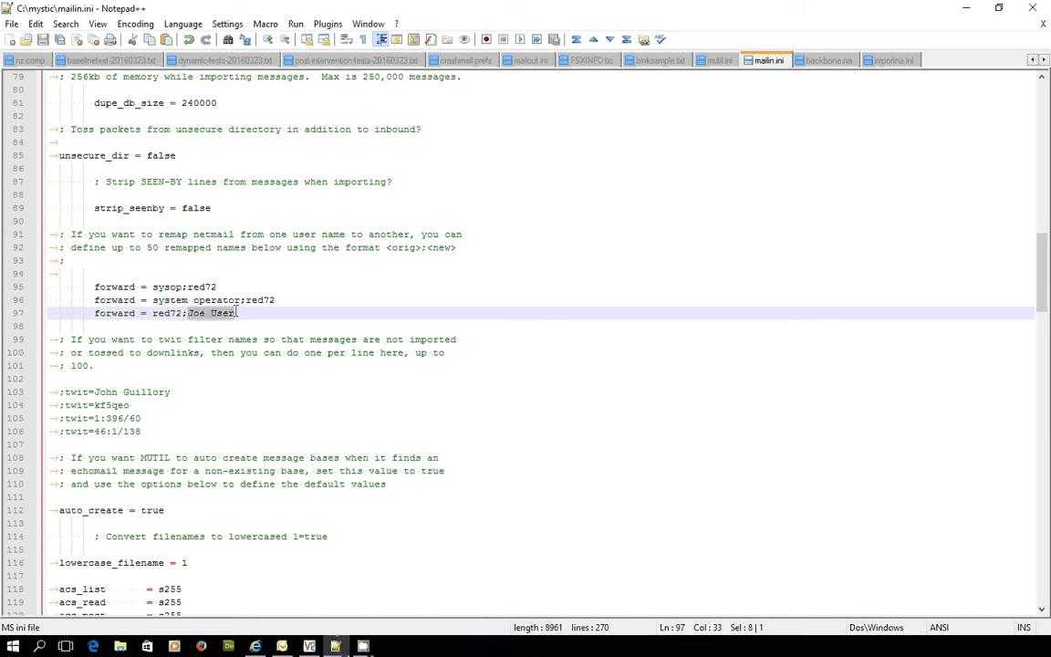
{"action": "left_click", "coordinate": [254, 315]}
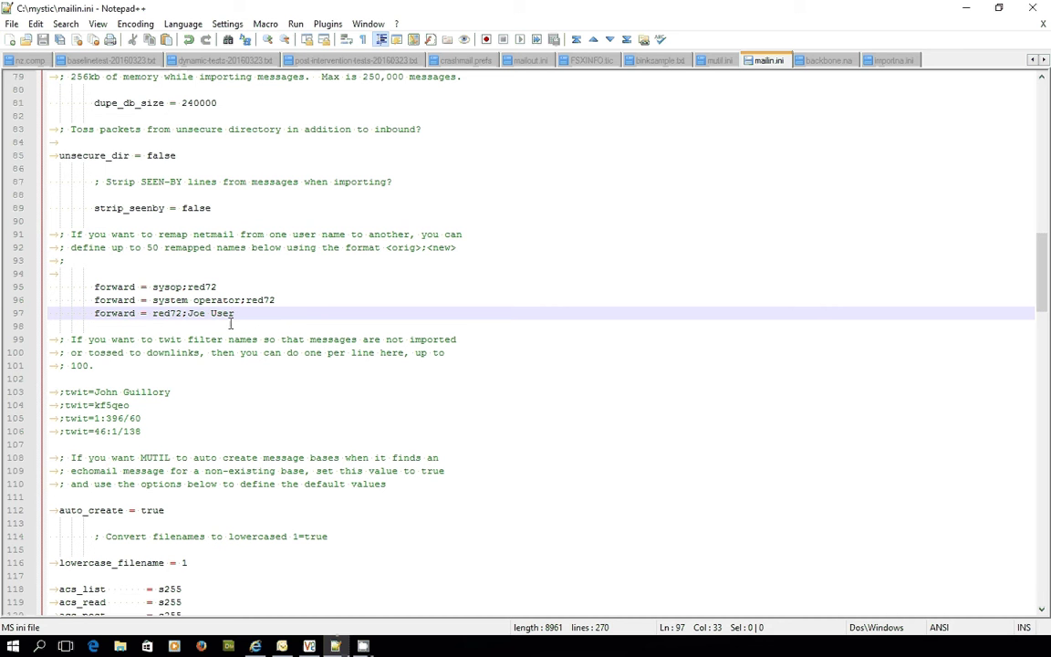
{"action": "mouse_move", "coordinate": [153, 314]}
{"action": "left_mouse_down"}
{"action": "mouse_move", "coordinate": [185, 313]}
{"action": "mouse_move", "coordinate": [153, 313]}
{"action": "left_mouse_up"}
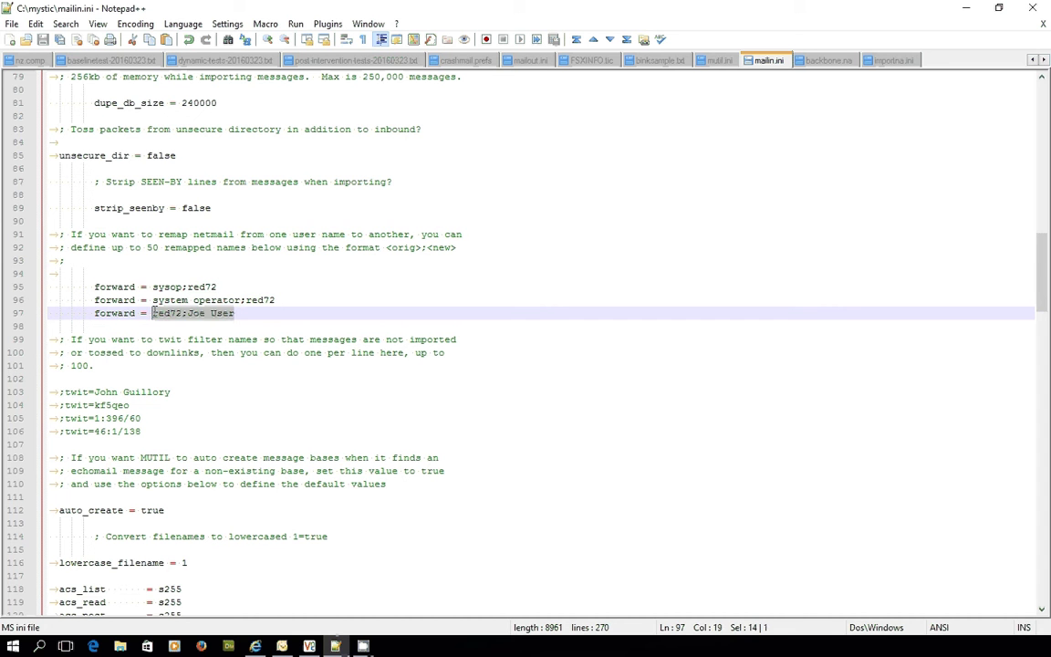
{"action": "left_click", "coordinate": [241, 313]}
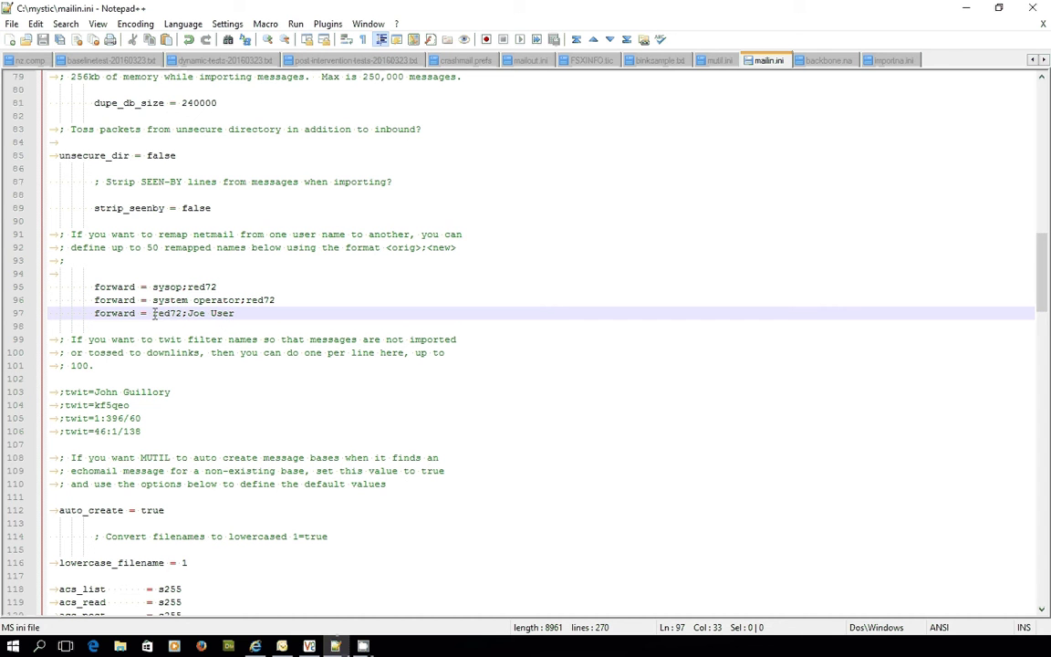
- Review the auto_create defaults for message bases and the fsxNet 21:1/999 node-specific access settings
{"action": "scroll", "coordinate": [242, 316], "scroll_direction": "down", "scroll_amount": 2}
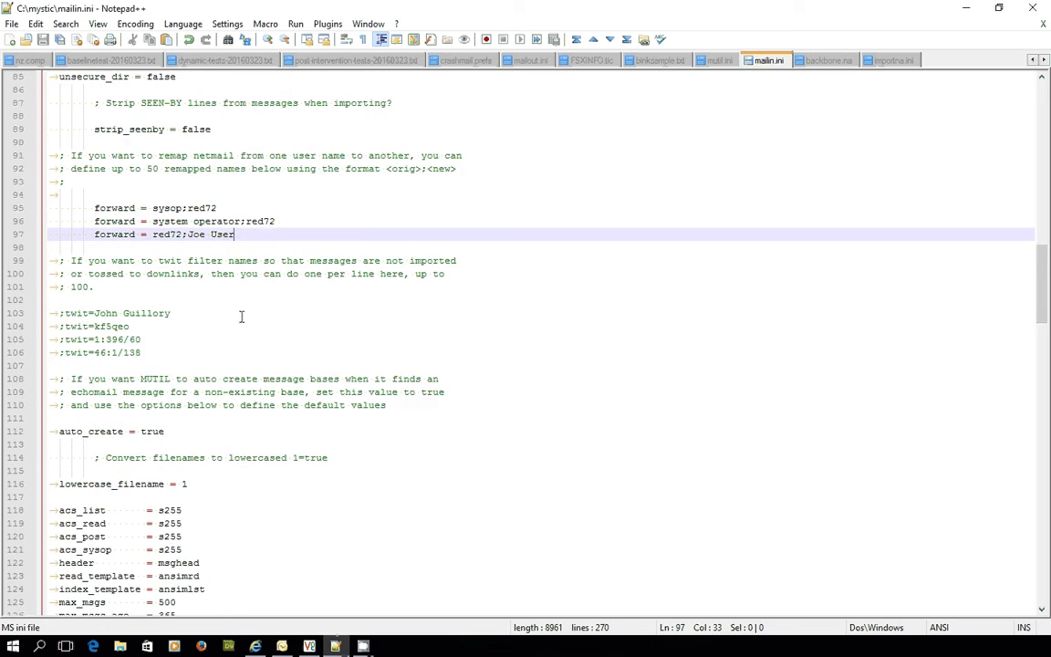
{"action": "scroll", "coordinate": [242, 317], "scroll_direction": "down", "scroll_amount": 7}
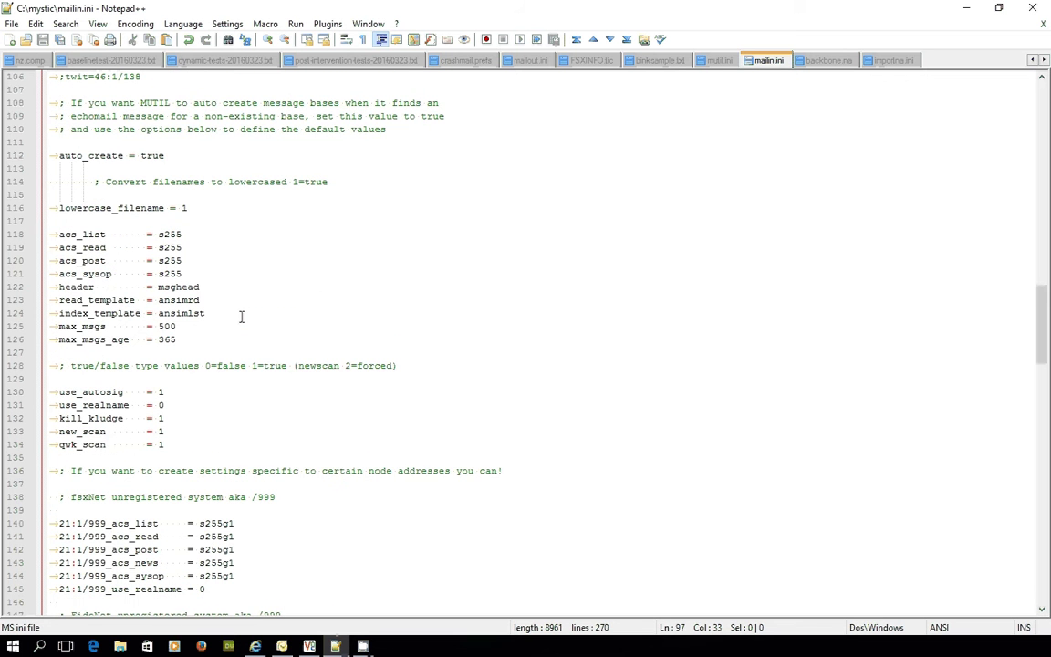
{"action": "scroll", "coordinate": [242, 316], "scroll_direction": "down", "scroll_amount": 6}
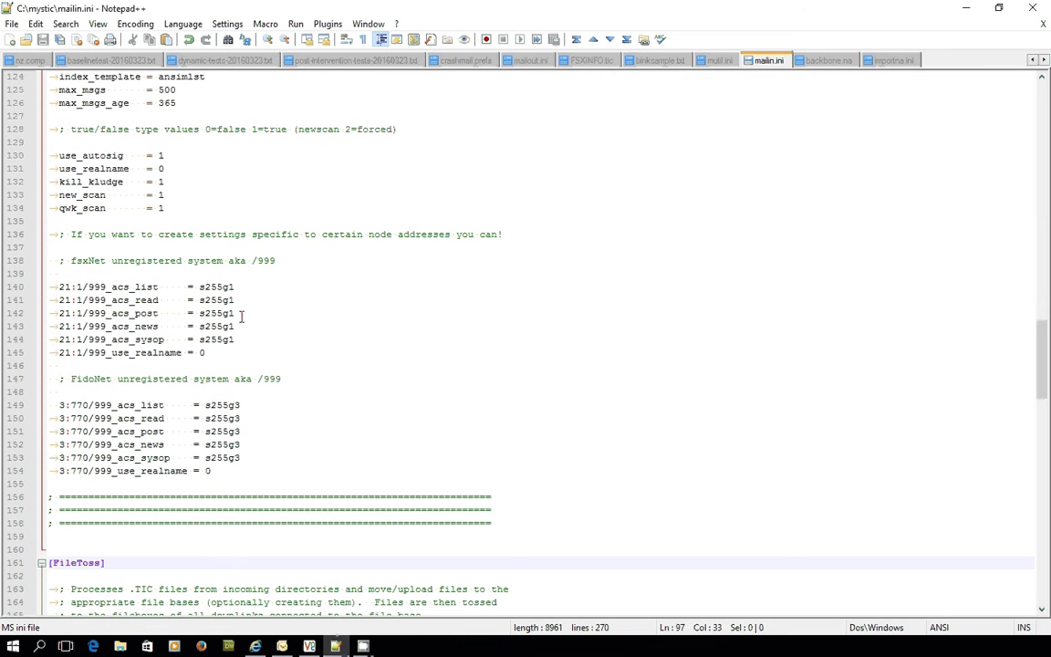
{"action": "scroll", "coordinate": [270, 318], "scroll_direction": "up", "scroll_amount": 1}
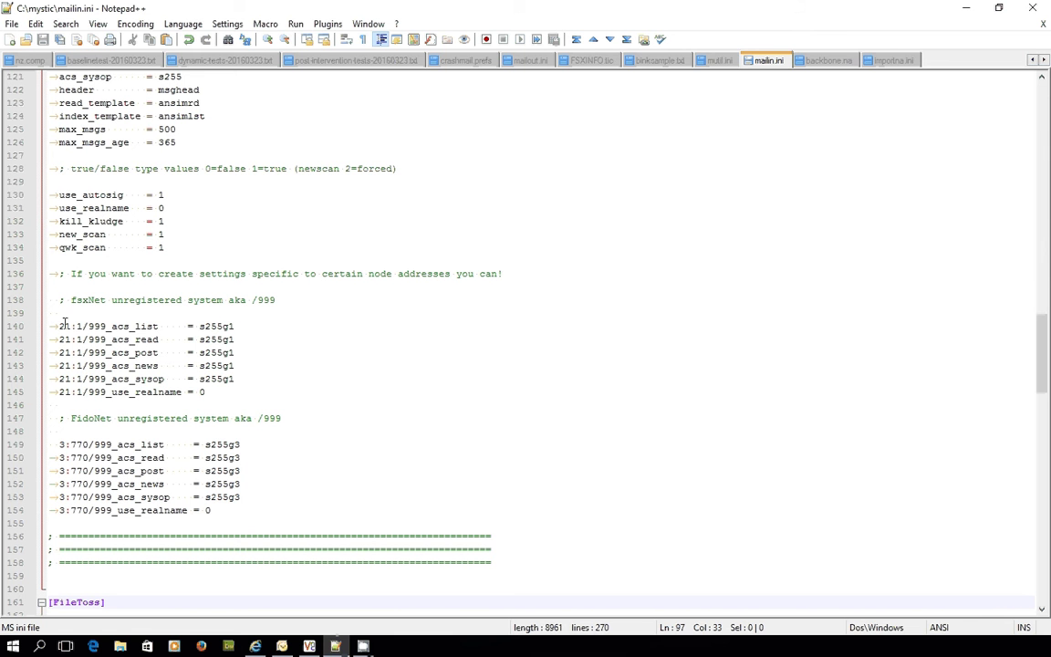
{"action": "left_click_drag", "start_coordinate": [59, 326], "coordinate": [108, 326]}
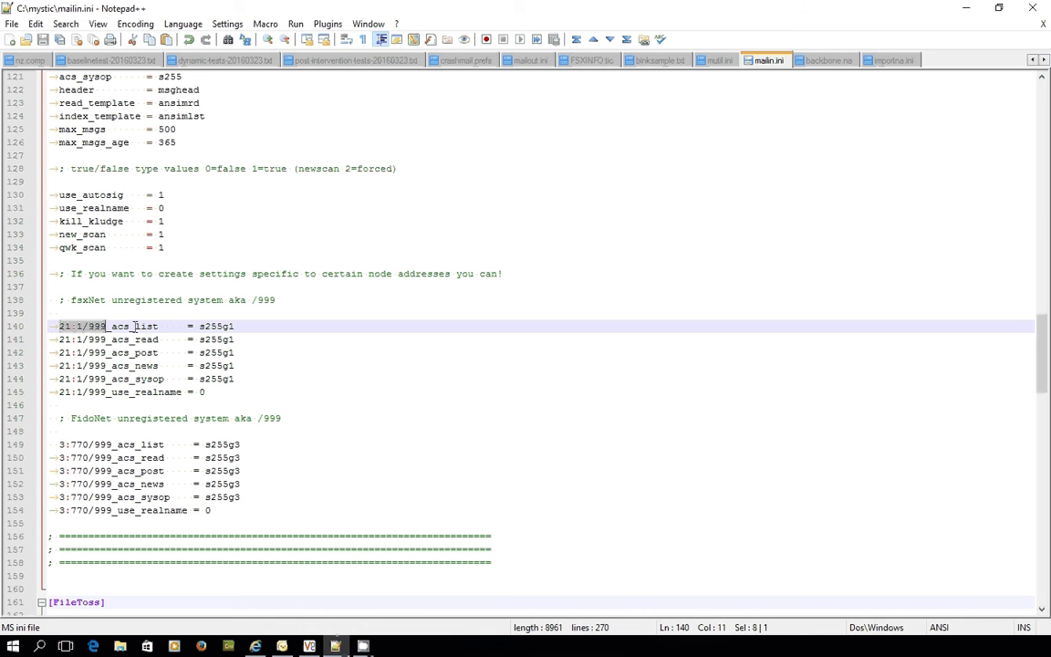
{"action": "left_click_drag", "start_coordinate": [192, 326], "coordinate": [237, 330]}
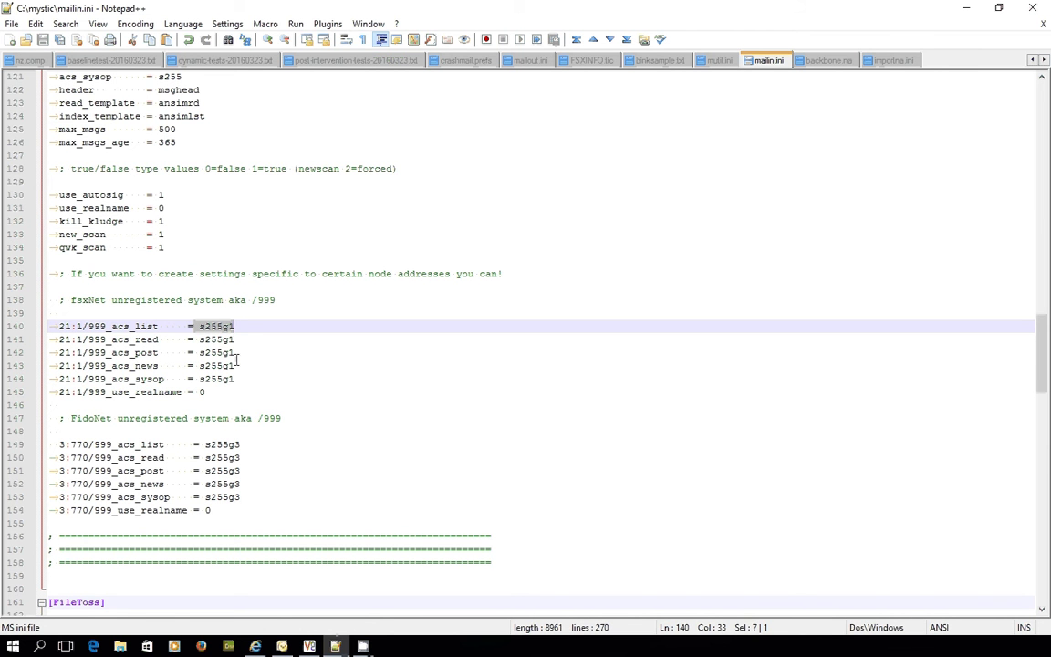
- Examine the FidoNet 3:770/999 node-specific access settings and compare their address with the fsxNet 21:1/999 entries
{"action": "scroll", "coordinate": [236, 359], "scroll_direction": "down", "scroll_amount": 1}
{"action": "scroll", "coordinate": [283, 342], "scroll_direction": "down", "scroll_amount": 3}
{"action": "left_click", "coordinate": [284, 326]}
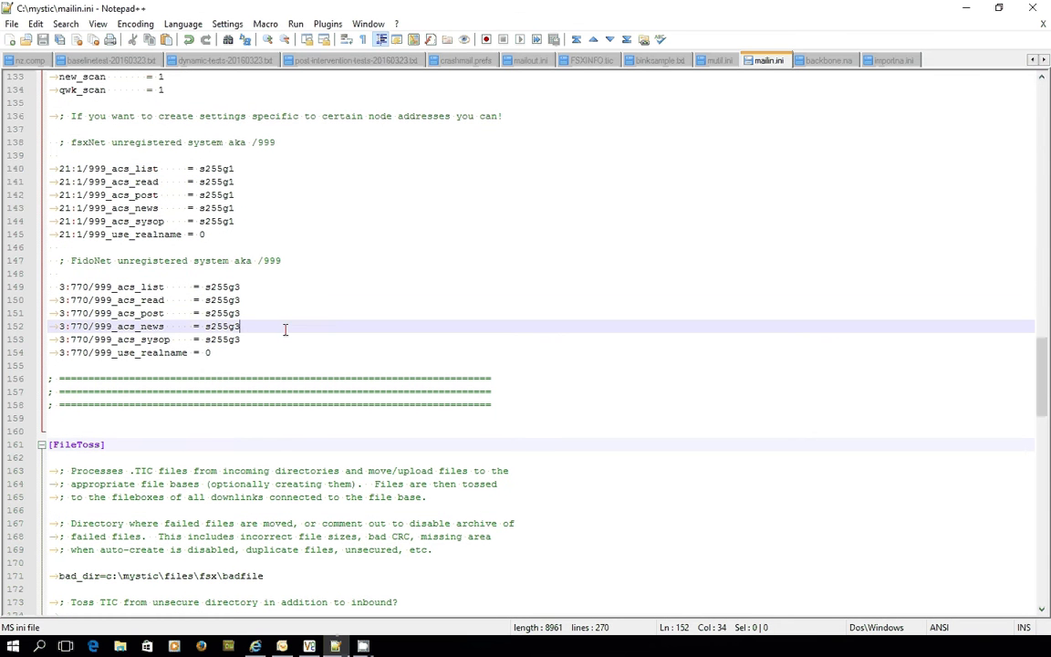
{"action": "left_click", "coordinate": [56, 286]}
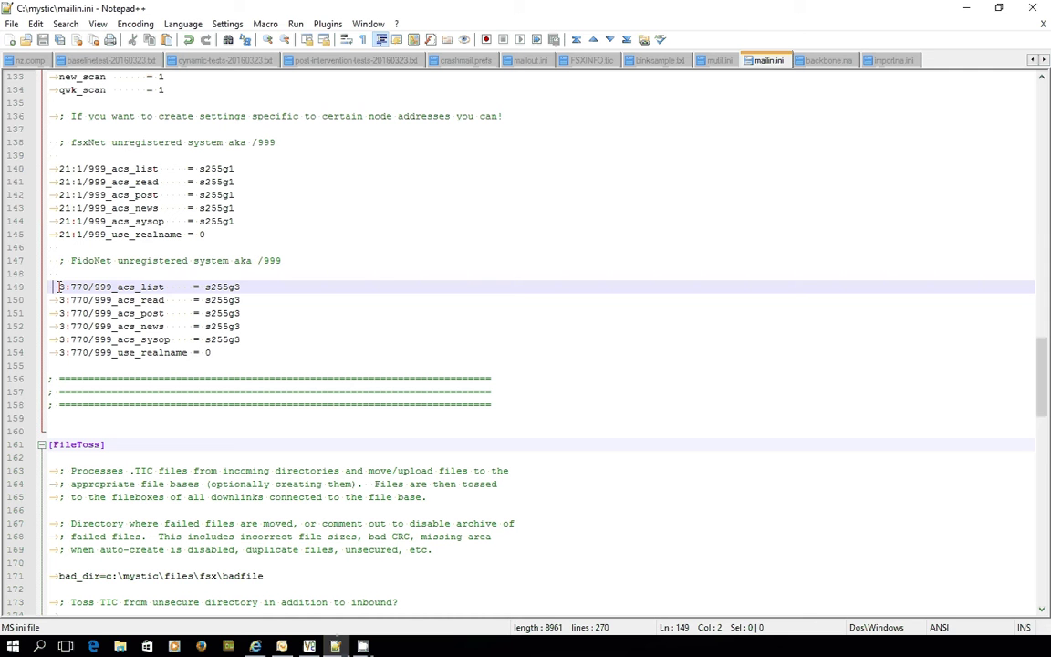
{"action": "left_click_drag", "start_coordinate": [58, 287], "coordinate": [114, 286]}
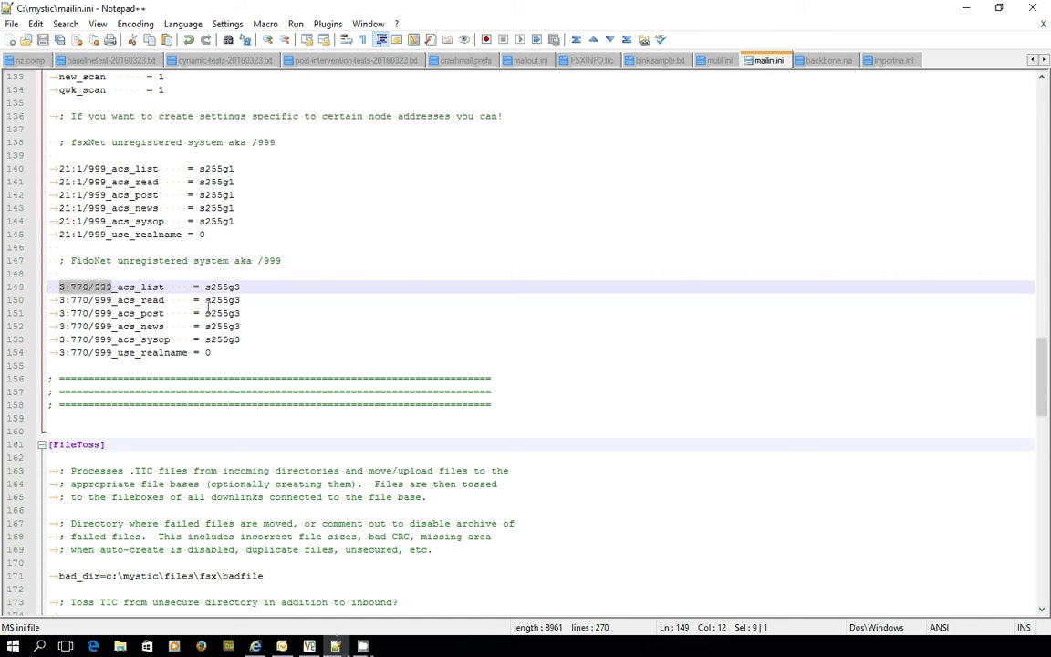
{"action": "left_click_drag", "start_coordinate": [206, 287], "coordinate": [252, 286]}
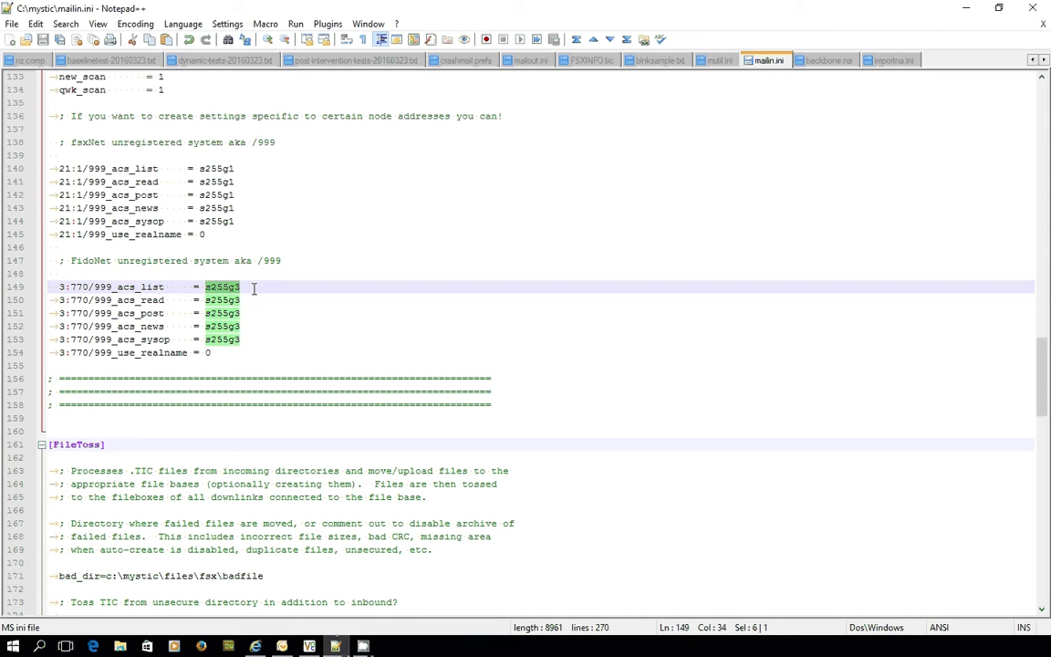
{"action": "left_click", "coordinate": [254, 287]}
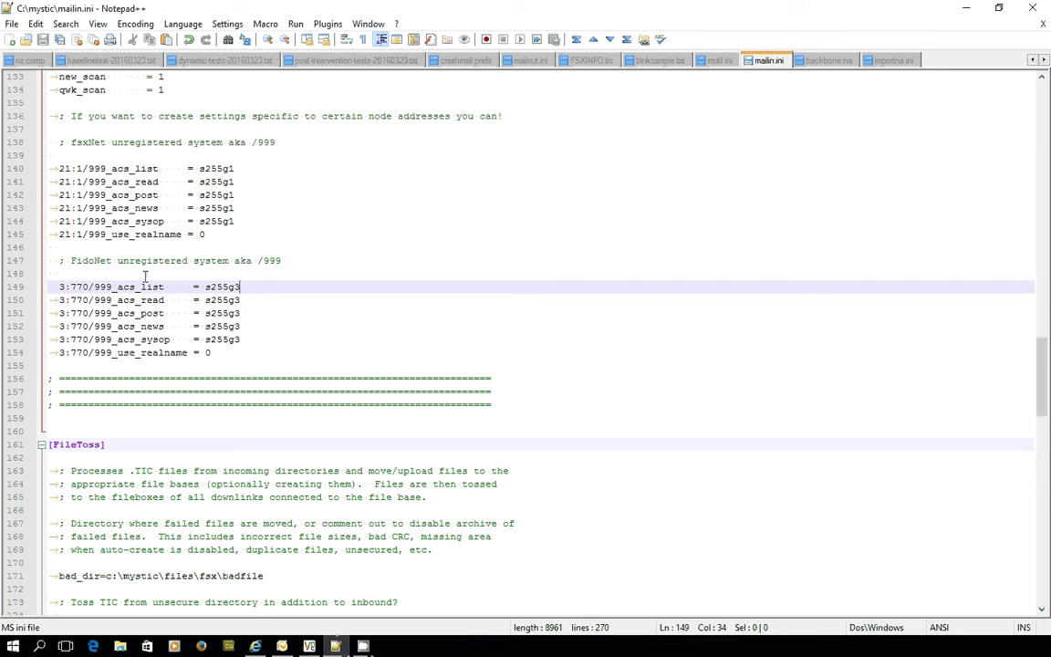
{"action": "left_click_drag", "start_coordinate": [106, 168], "coordinate": [83, 169]}
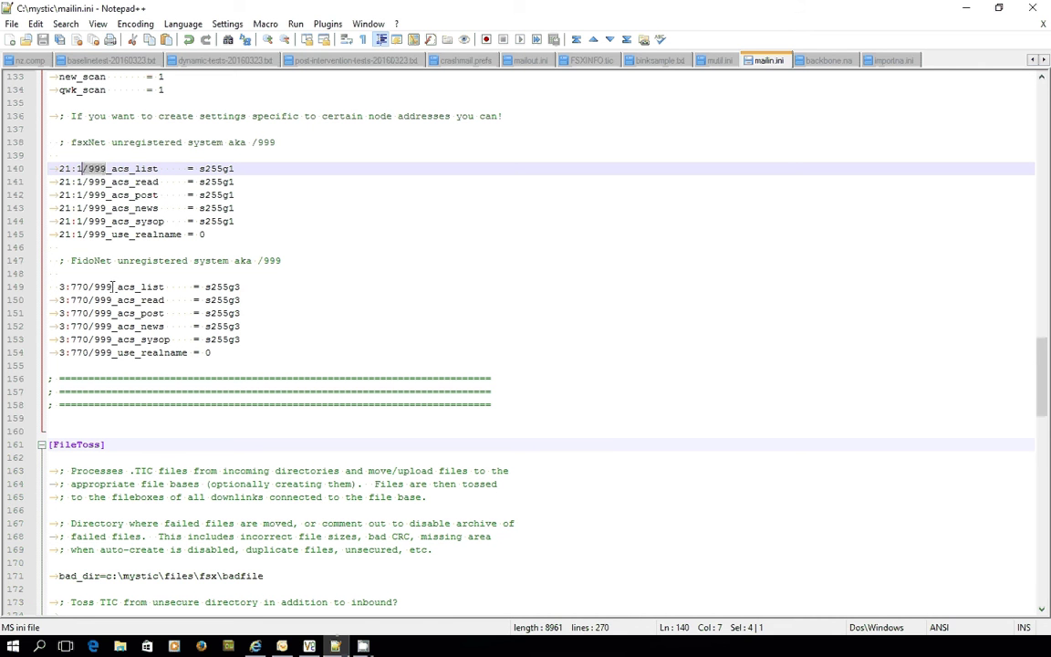
{"action": "left_click_drag", "start_coordinate": [111, 286], "coordinate": [59, 287]}
{"action": "left_click", "coordinate": [270, 292]}
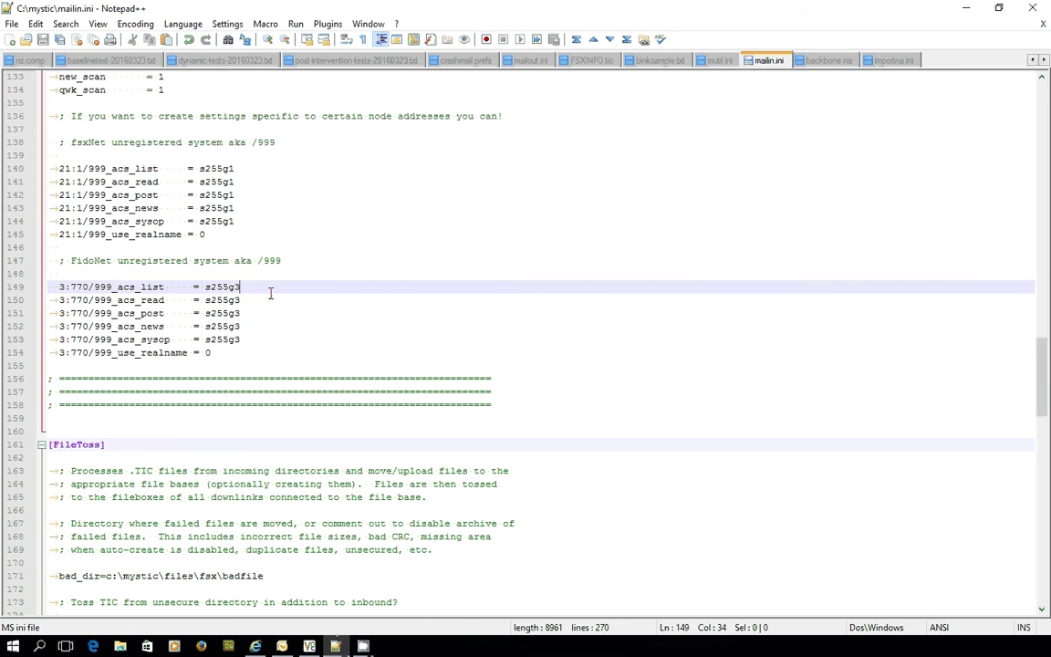
- Review the FileToss section through to its end and inspect the node-specific block for address 3:770/1
{"action": "scroll", "coordinate": [270, 292], "scroll_direction": "down", "scroll_amount": 8}
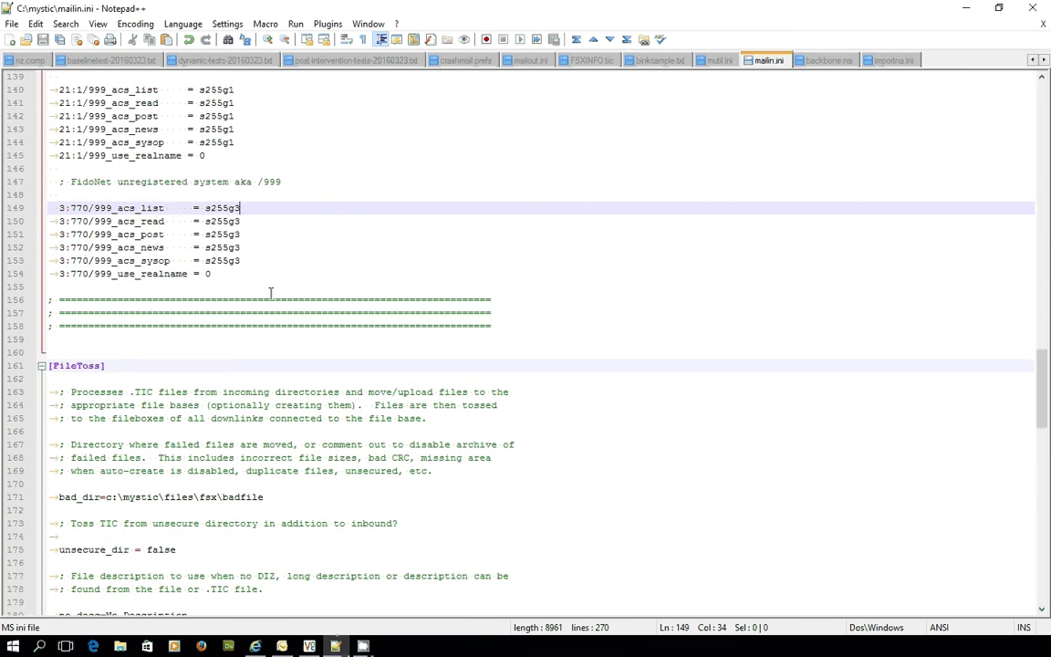
{"action": "scroll", "coordinate": [270, 293], "scroll_direction": "down", "scroll_amount": 13}
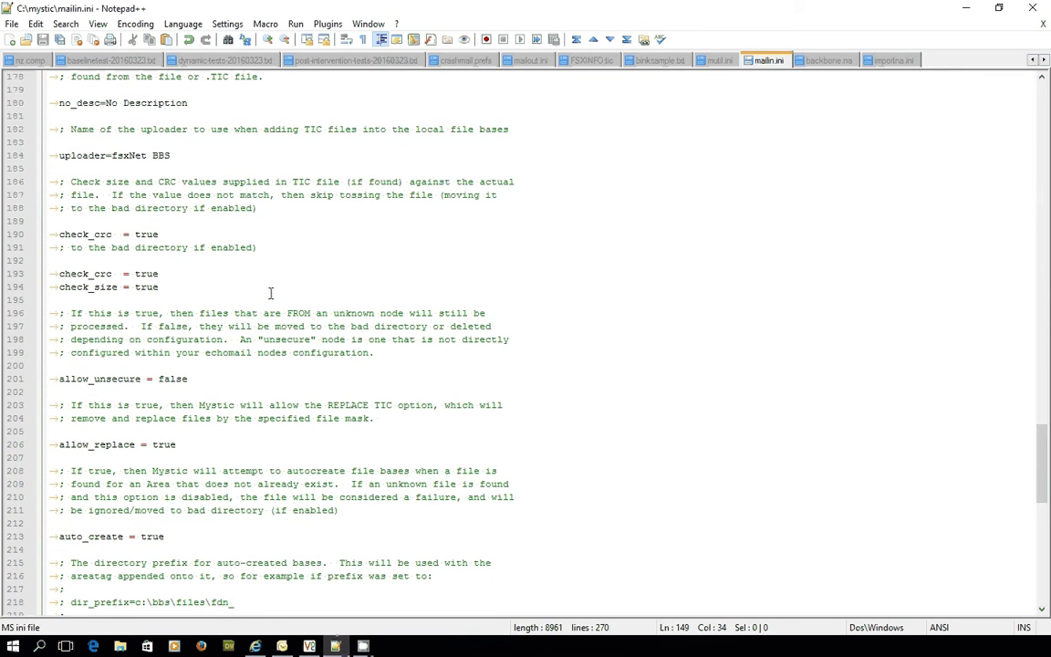
{"action": "scroll", "coordinate": [270, 294], "scroll_direction": "down", "scroll_amount": 11}
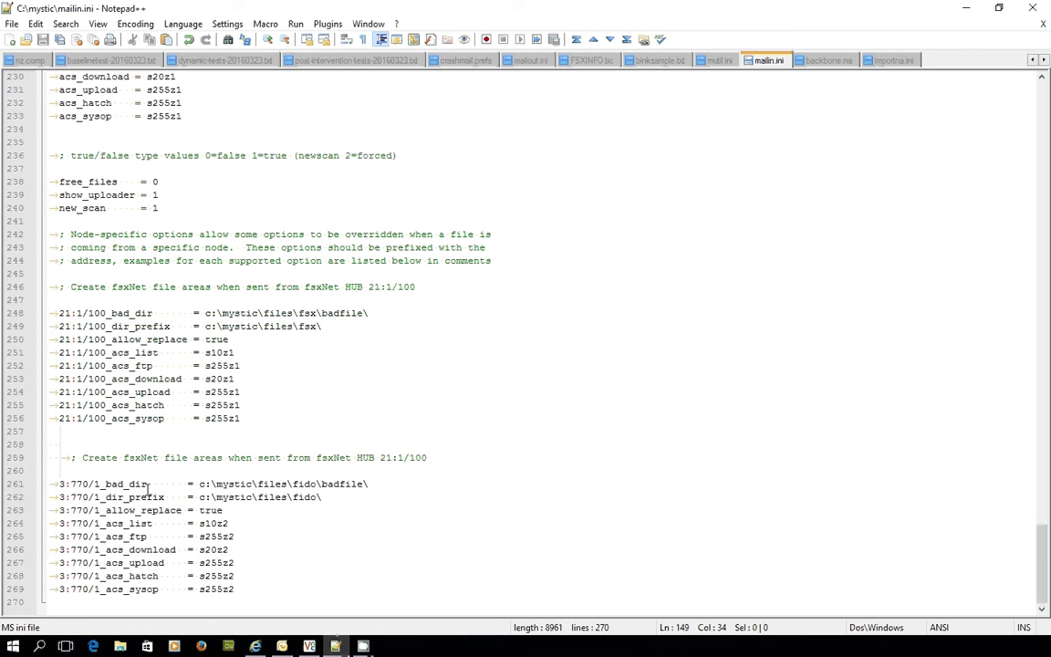
{"action": "left_click_drag", "start_coordinate": [58, 485], "coordinate": [238, 588]}
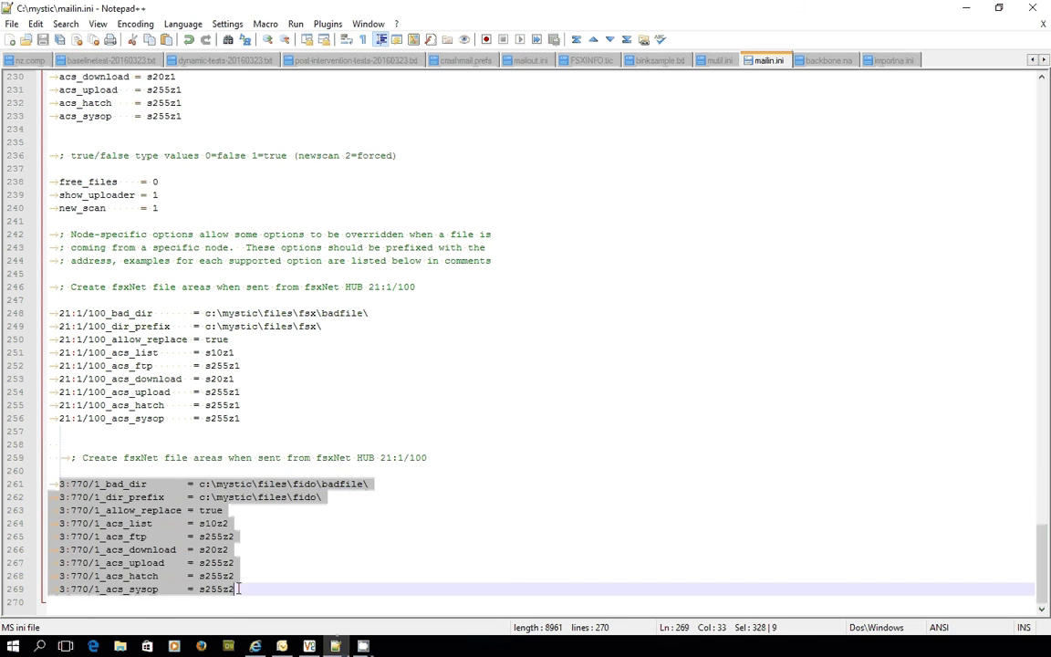
{"action": "left_click", "coordinate": [377, 537]}
{"action": "left_click", "coordinate": [60, 484]}
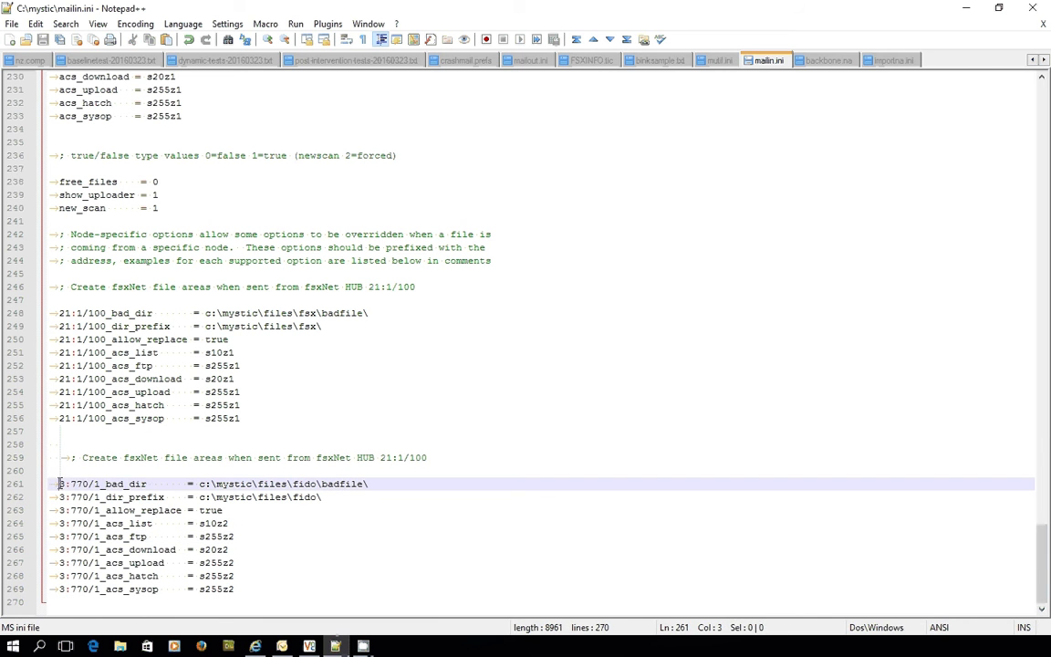
{"action": "left_click_drag", "start_coordinate": [59, 484], "coordinate": [101, 481]}
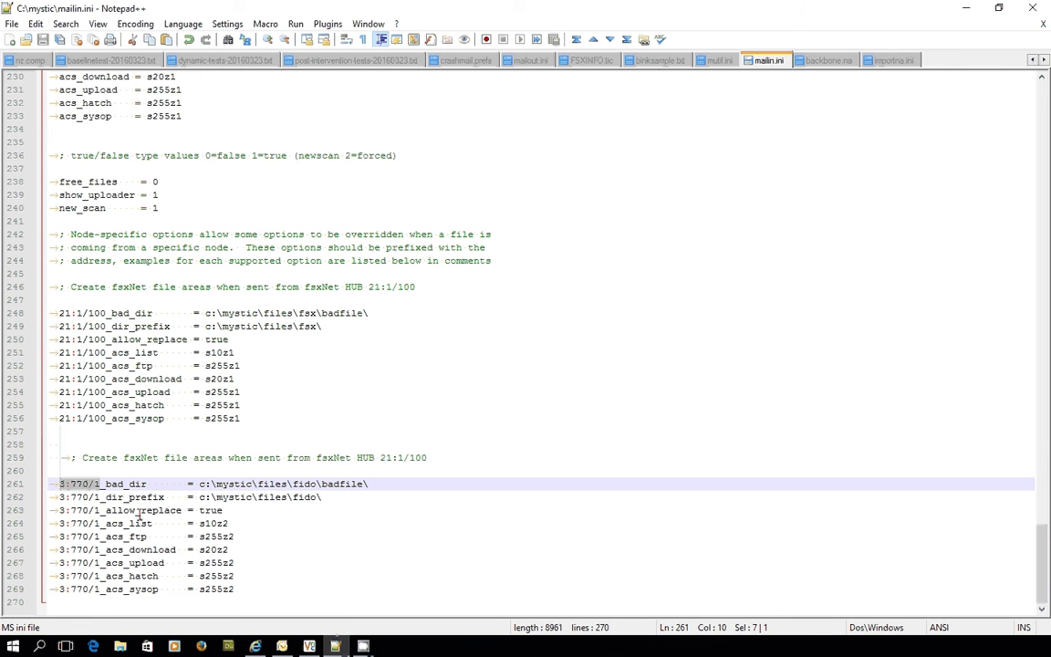
- Check the 3:770/1 directory paths and each ACS value from acs_list to acs_sysop
{"action": "left_click", "coordinate": [202, 497]}
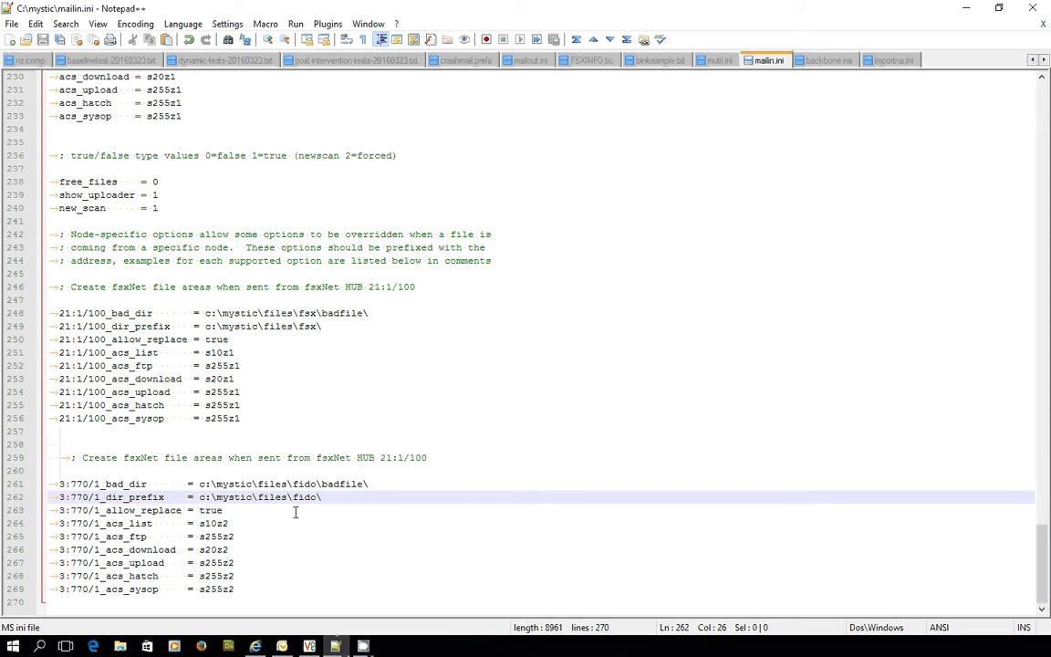
{"action": "left_click", "coordinate": [298, 484]}
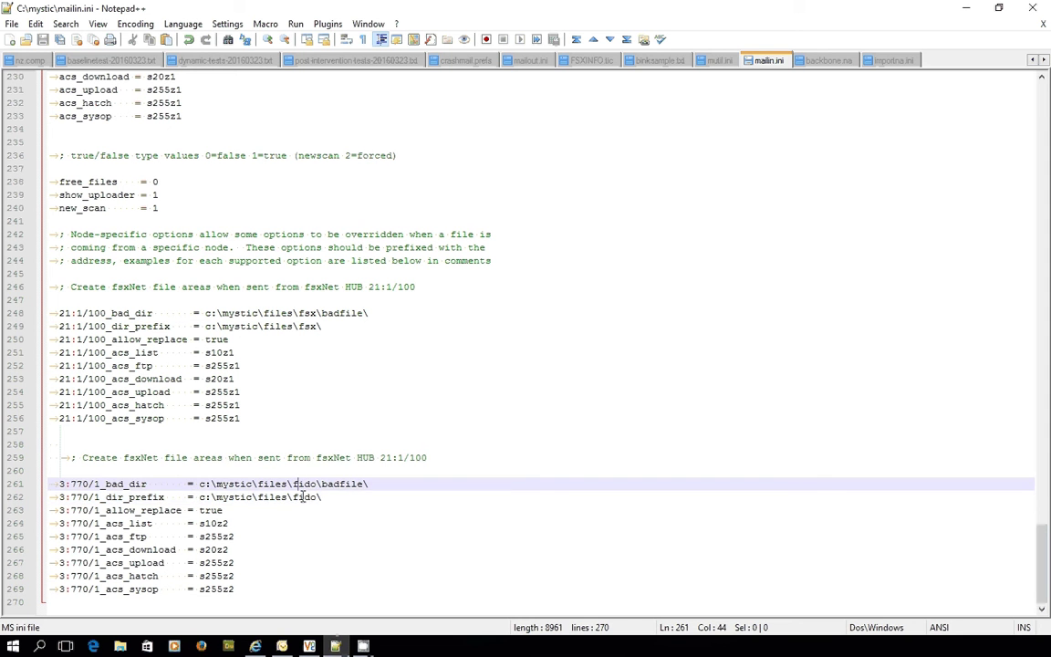
{"action": "left_click", "coordinate": [233, 523]}
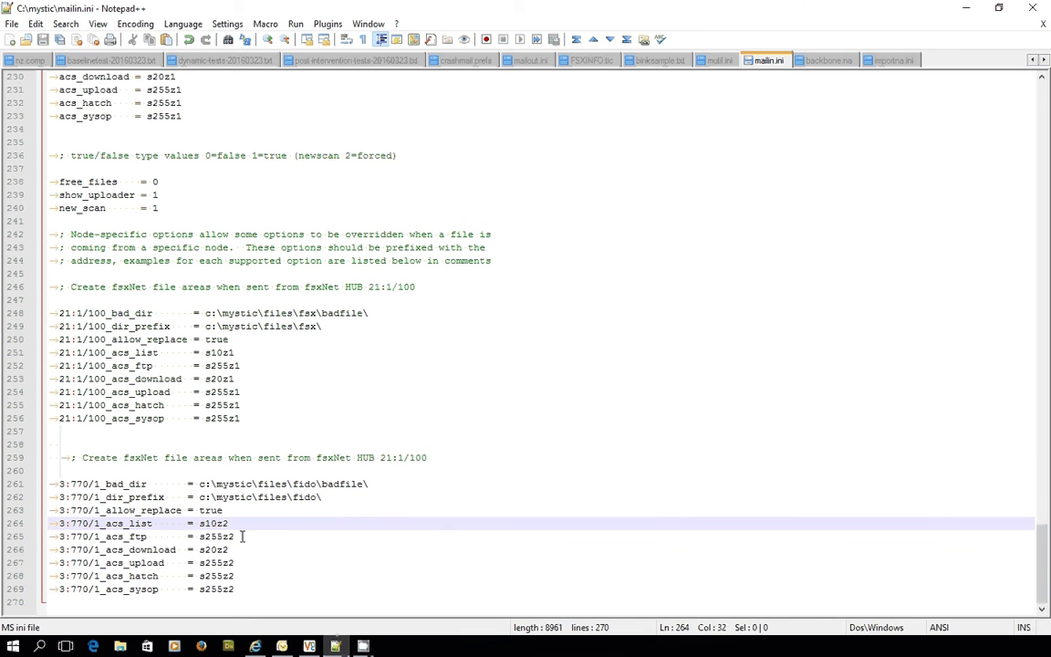
{"action": "left_click", "coordinate": [242, 537]}
{"action": "left_click", "coordinate": [242, 550]}
{"action": "left_click", "coordinate": [241, 563]}
{"action": "left_click", "coordinate": [244, 574]}
{"action": "left_click", "coordinate": [242, 588]}
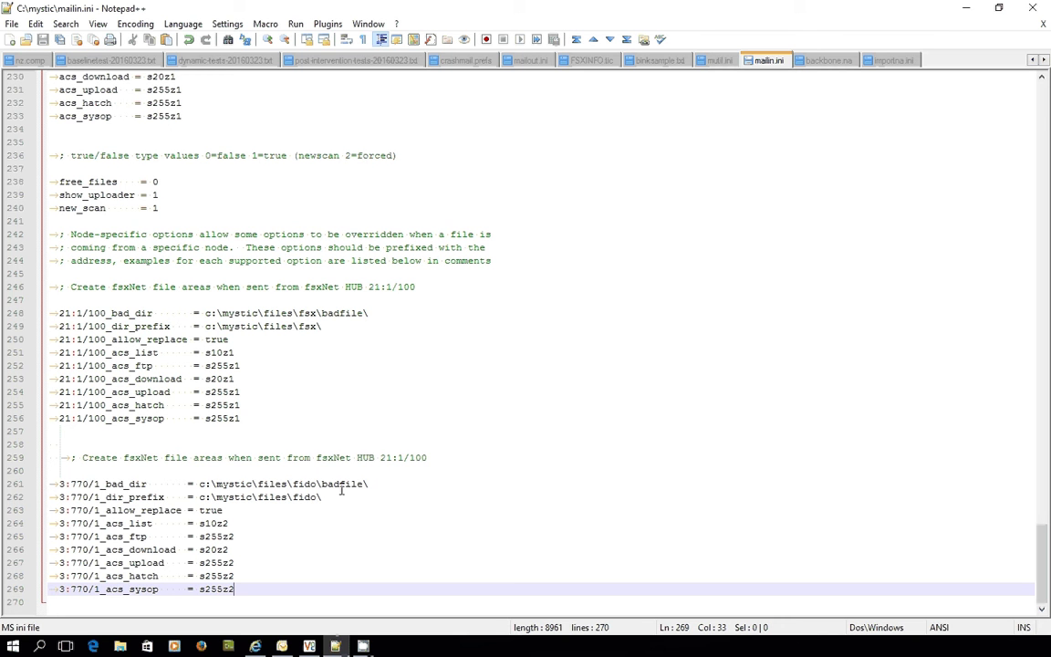
- Minimize Notepad++, then open the "importing a .na file example" folder on the desktop and select its backbone file
{"action": "left_click", "coordinate": [966, 9]}
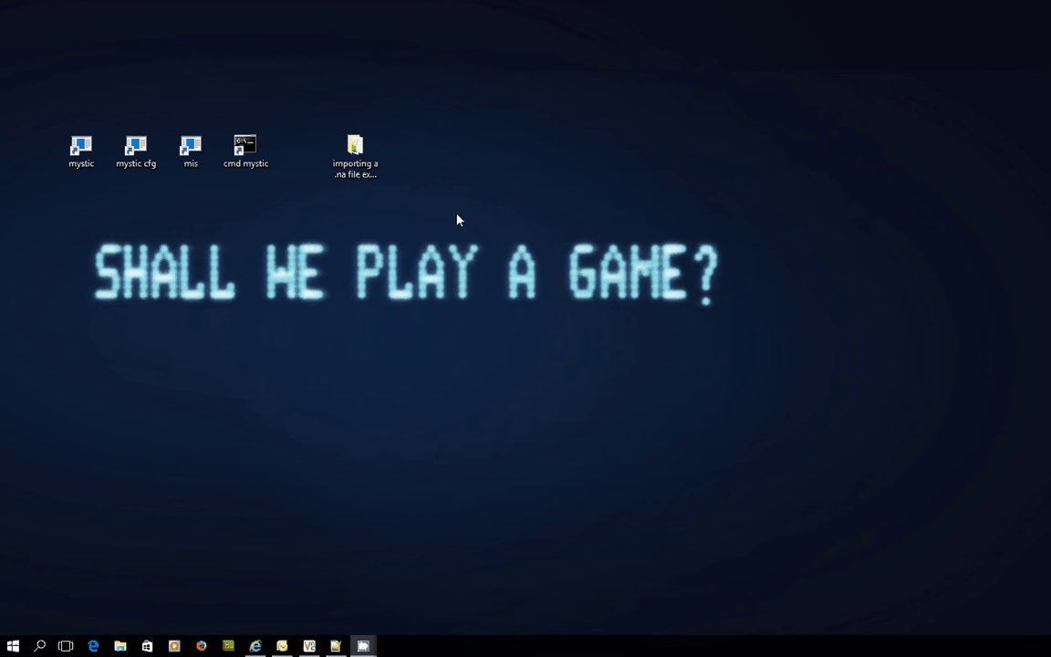
{"action": "left_click", "coordinate": [355, 151]}
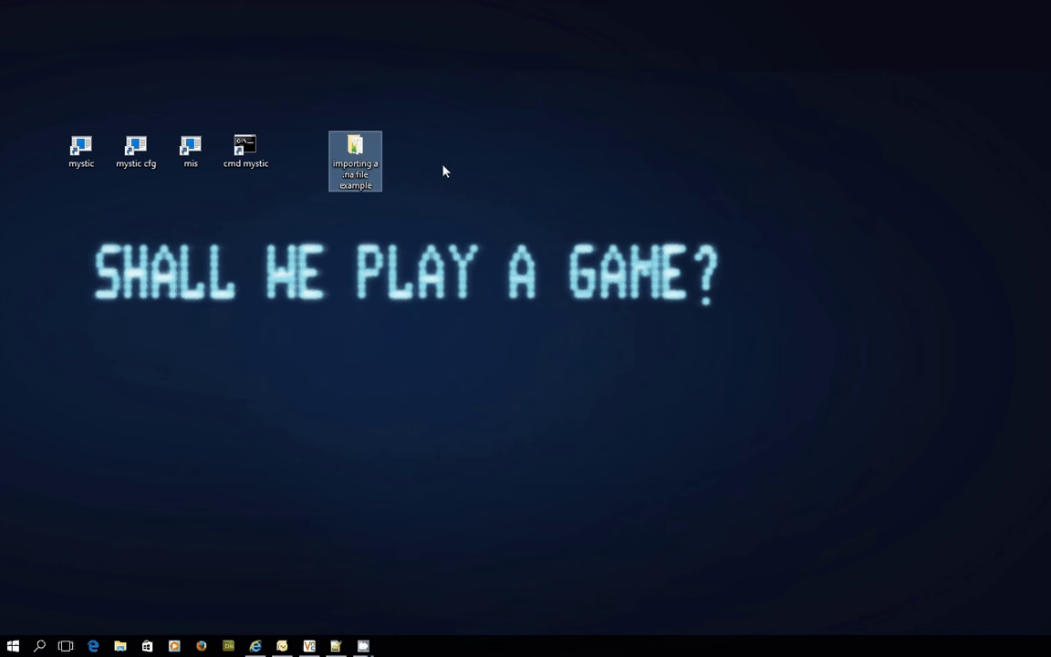
{"action": "double_click", "coordinate": [359, 149]}
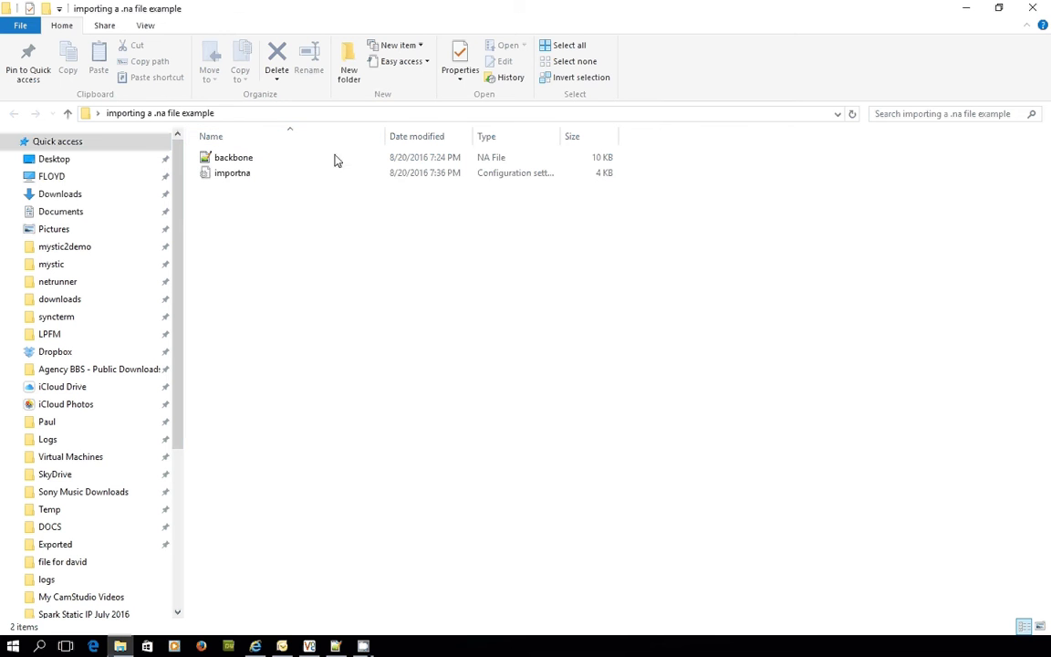
{"action": "left_click", "coordinate": [244, 179]}
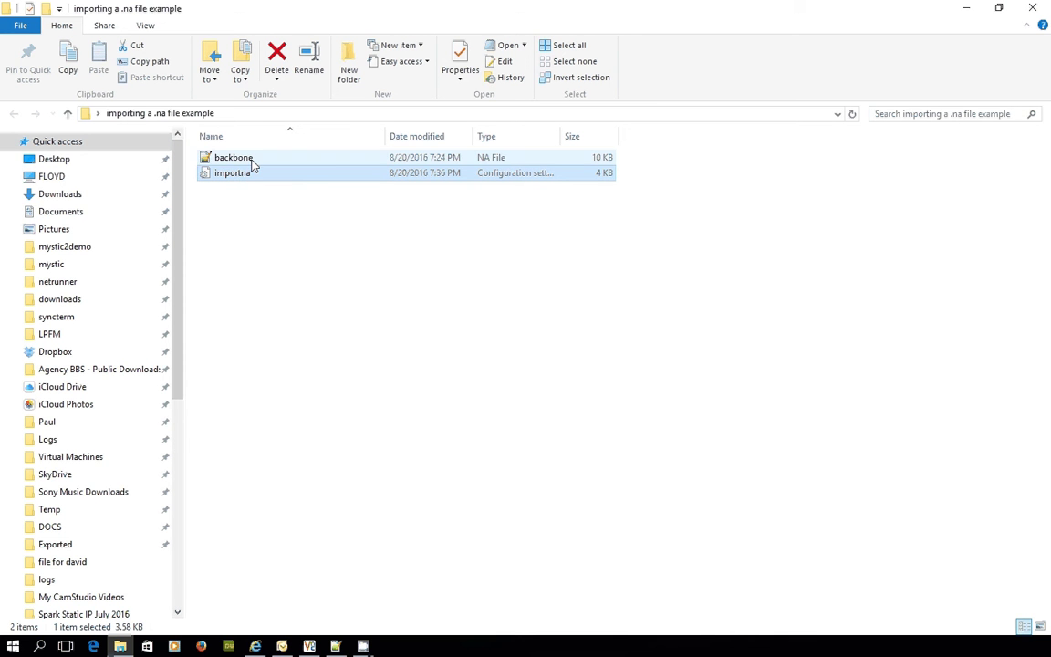
{"action": "left_click", "coordinate": [254, 165]}
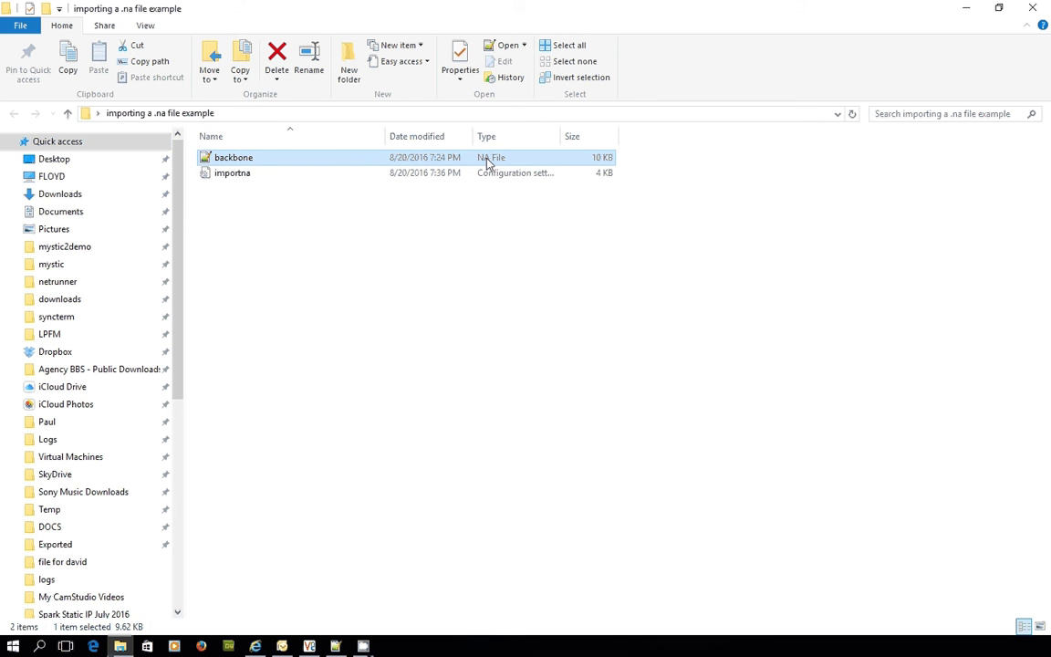
- Open the backbone file in Notepad++ and highlight the tag and description of its first entry and the ABLED tag
{"action": "right_click", "coordinate": [331, 164]}
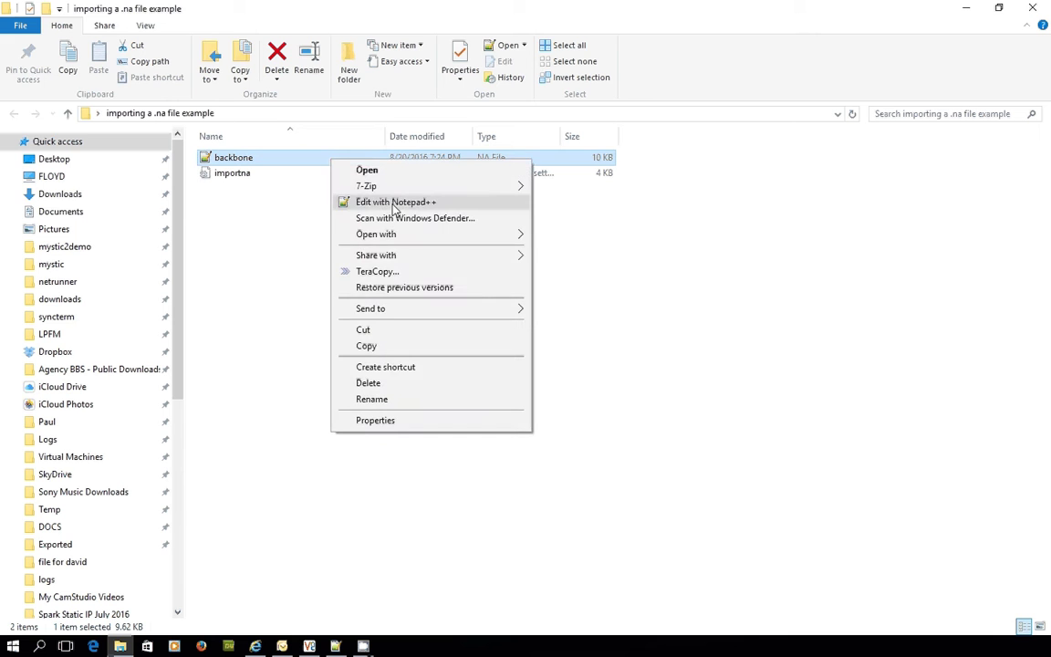
{"action": "left_click", "coordinate": [395, 204]}
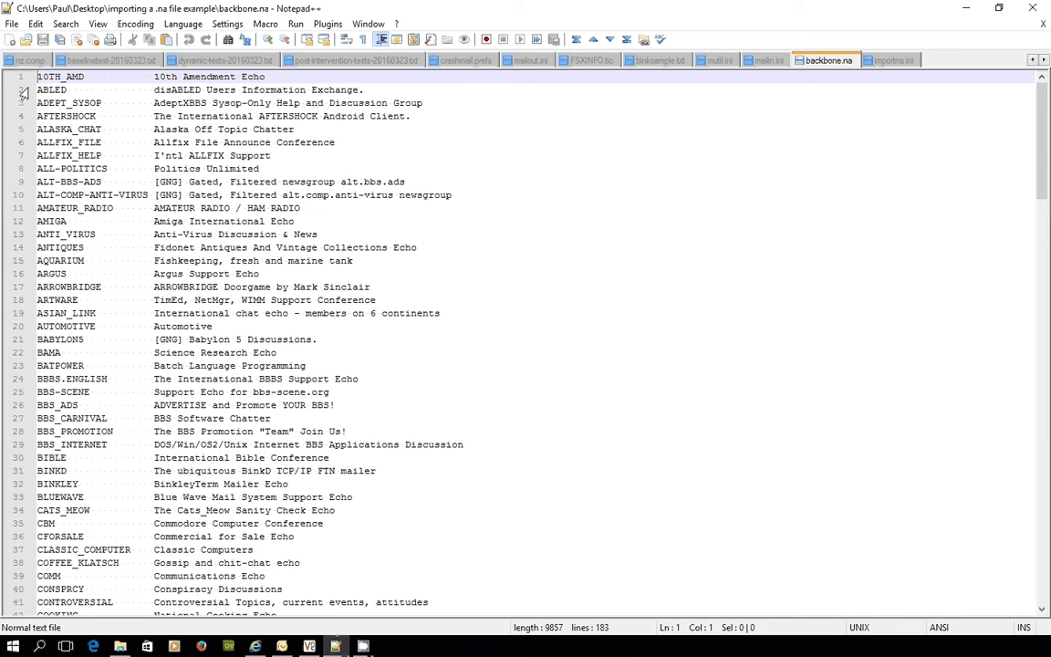
{"action": "left_click_drag", "start_coordinate": [38, 76], "coordinate": [86, 77]}
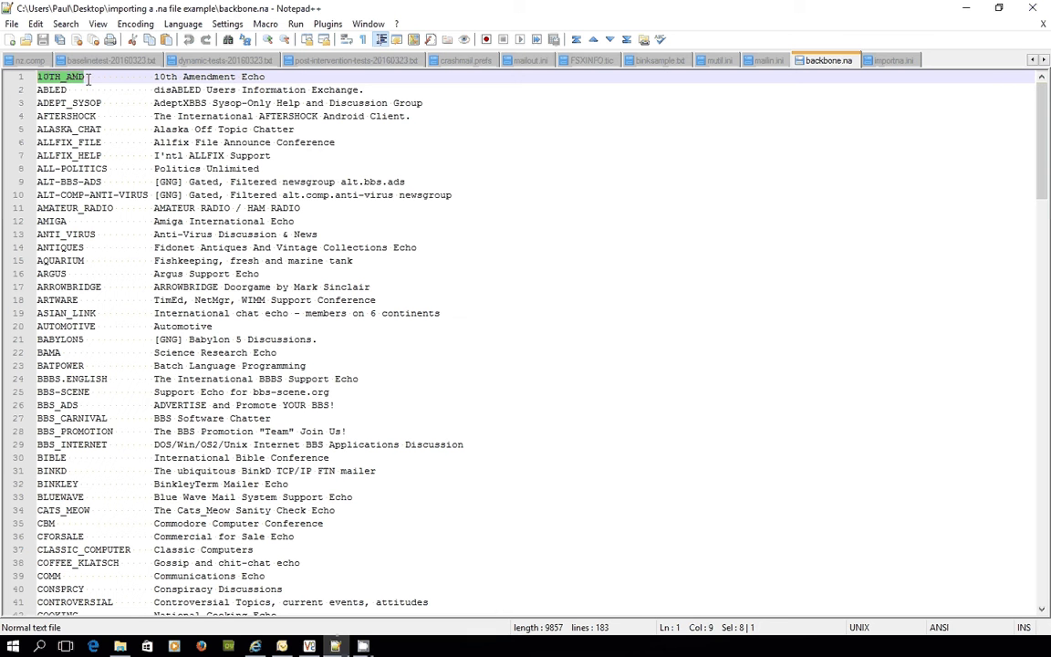
{"action": "left_click_drag", "start_coordinate": [154, 77], "coordinate": [269, 79]}
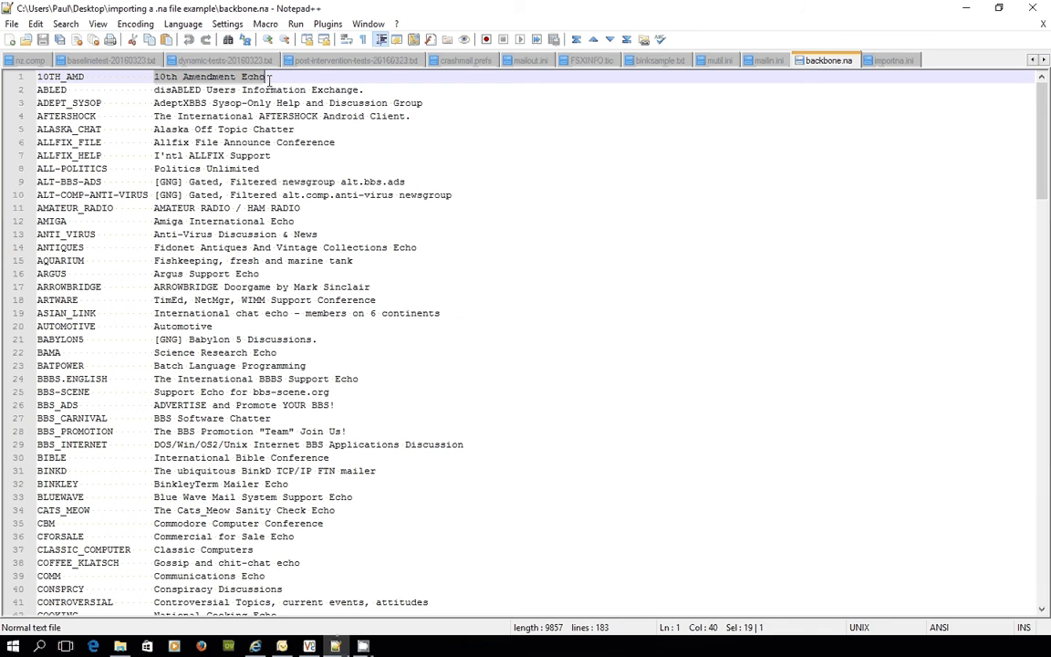
{"action": "left_click", "coordinate": [38, 89]}
{"action": "double_click", "coordinate": [37, 90]}
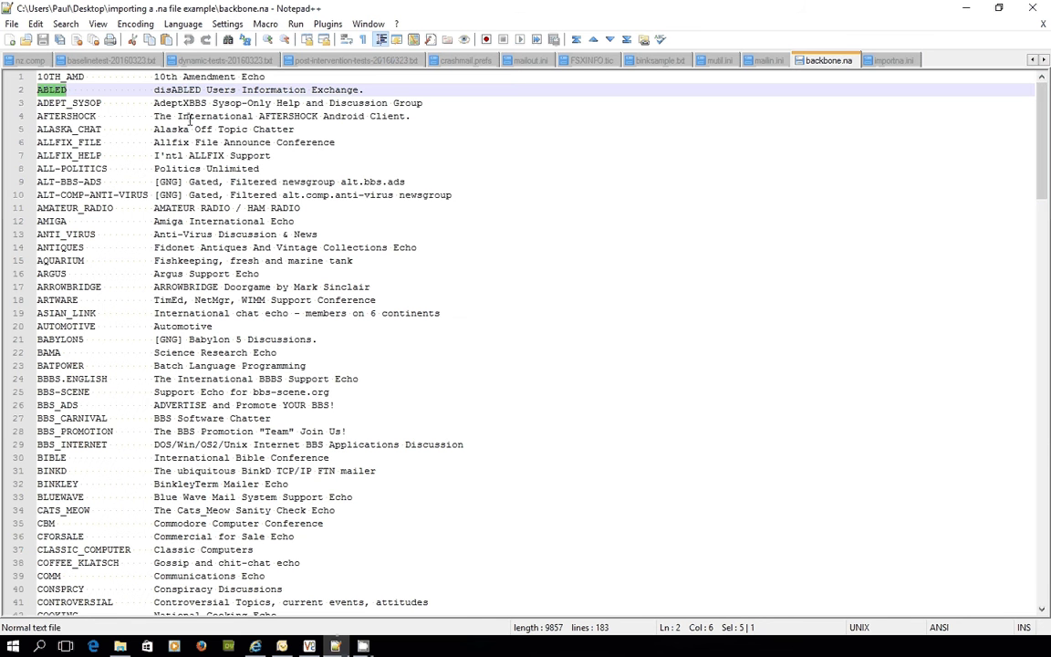
- Browse the echo tags and descriptions in backbone.na and return to the start of the list
{"action": "scroll", "coordinate": [156, 148], "scroll_direction": "down", "scroll_amount": 4}
{"action": "scroll", "coordinate": [173, 162], "scroll_direction": "down", "scroll_amount": 9}
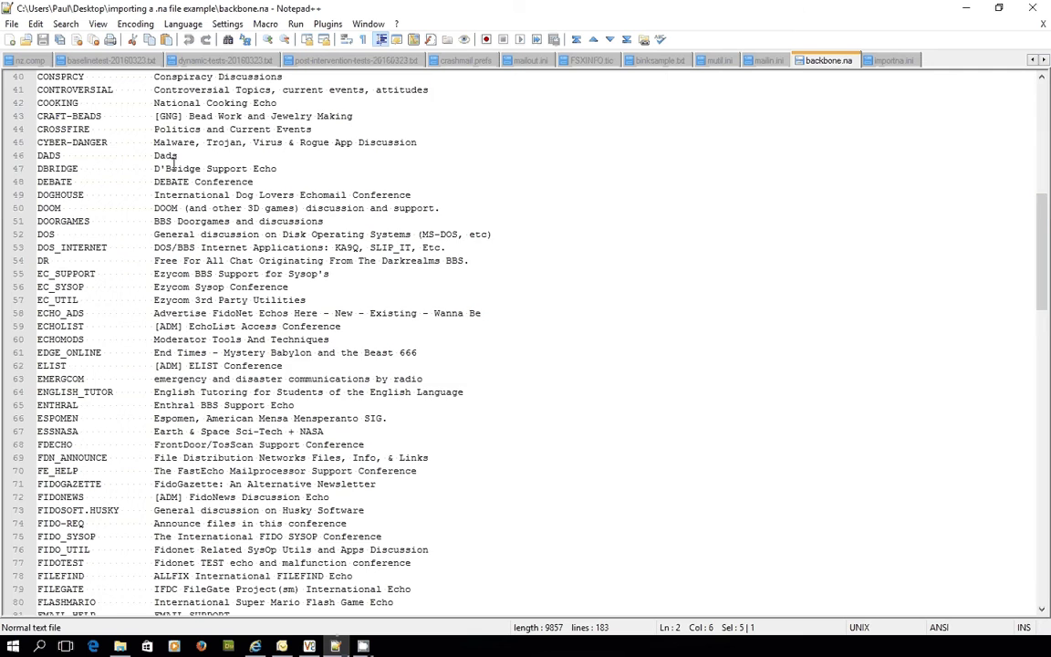
{"action": "scroll", "coordinate": [173, 163], "scroll_direction": "down", "scroll_amount": 6}
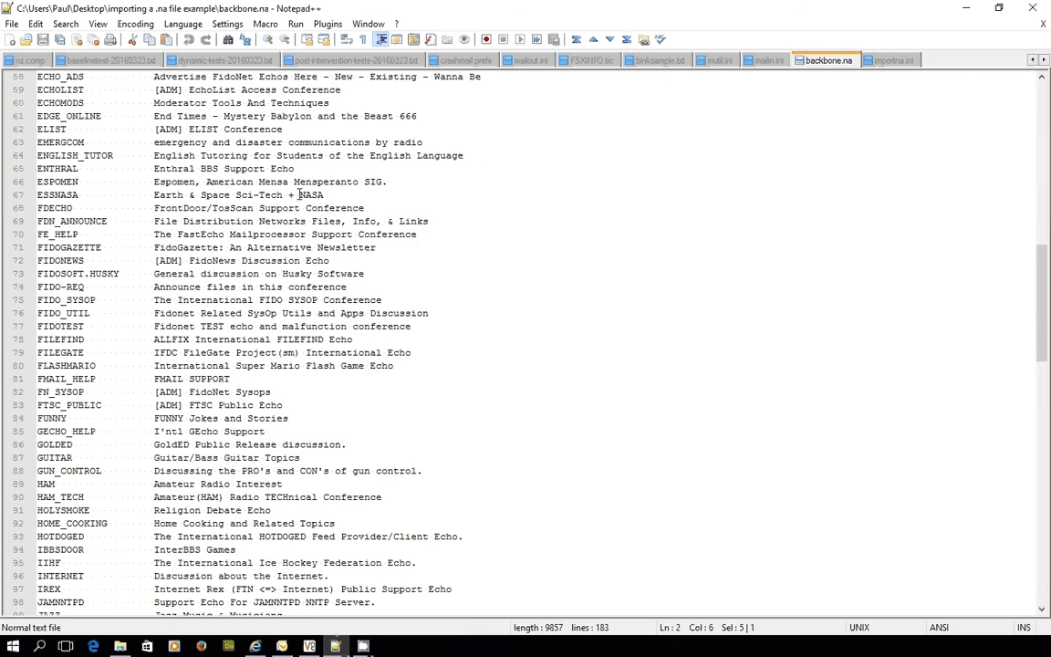
{"action": "scroll", "coordinate": [298, 195], "scroll_direction": "up", "scroll_amount": 17}
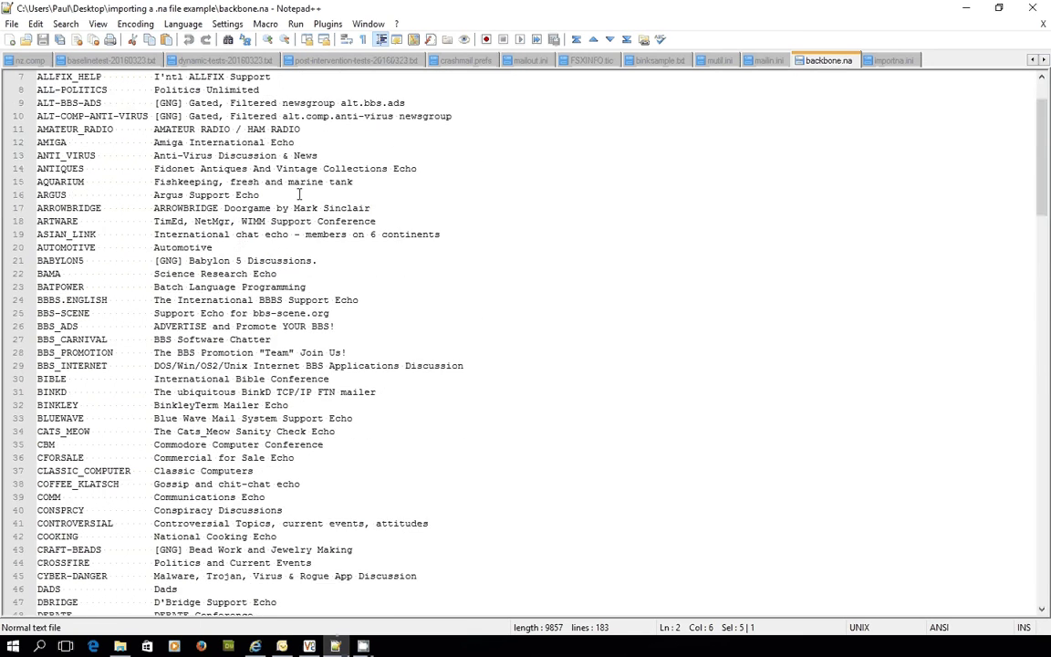
{"action": "scroll", "coordinate": [298, 195], "scroll_direction": "up", "scroll_amount": 2}
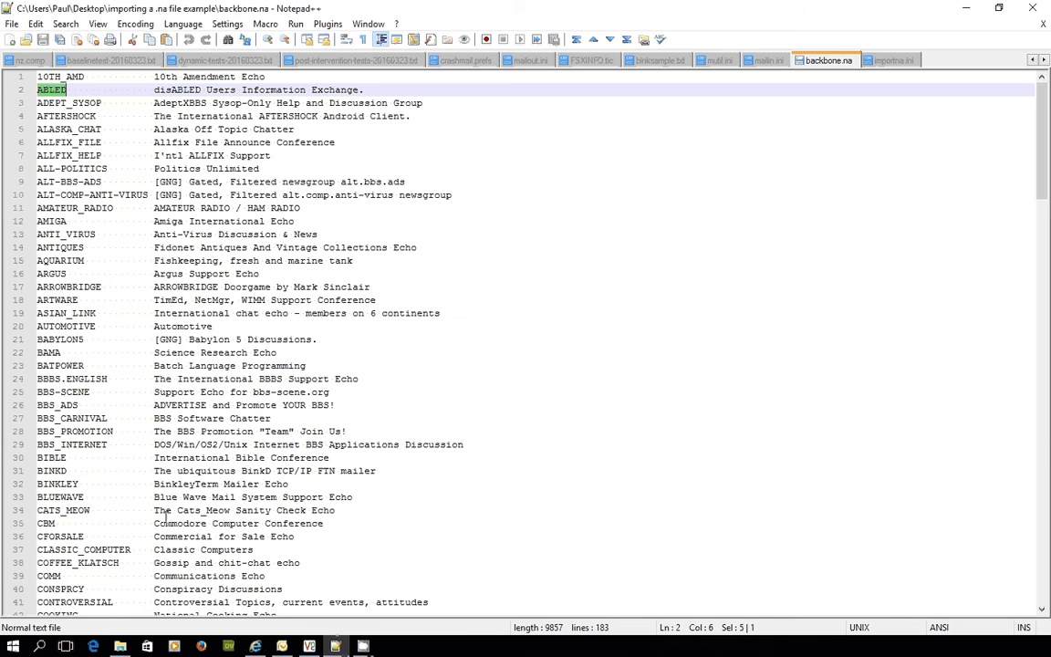
- Switch to the filegate.net backbone page in Internet Explorer, skim bofaq.txt, and return to the file listing
{"action": "left_click", "coordinate": [255, 647]}
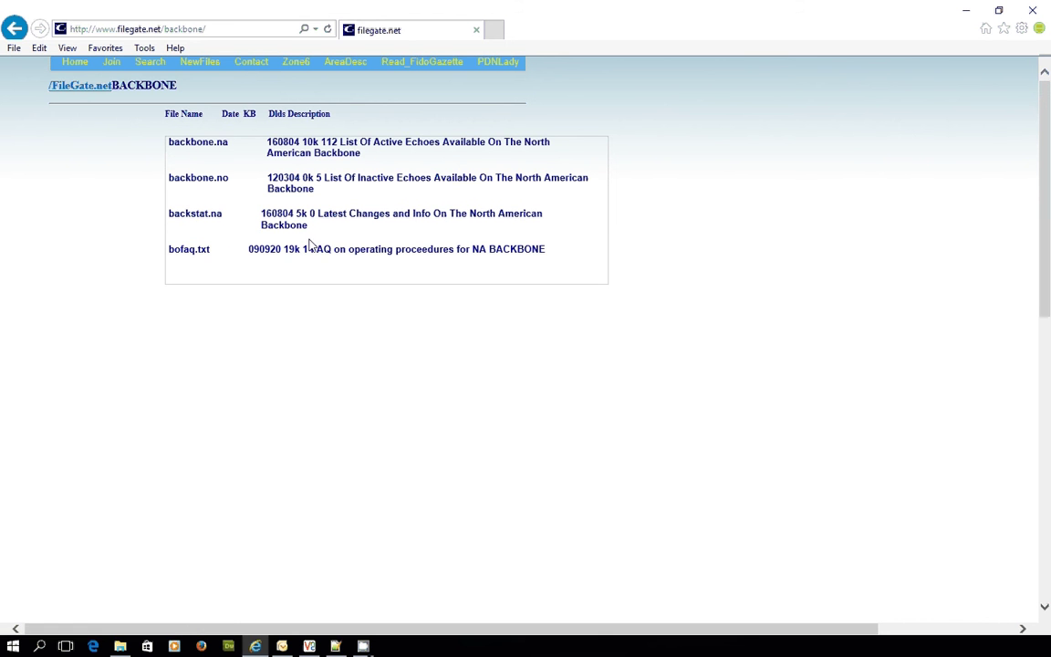
{"action": "left_click", "coordinate": [190, 255]}
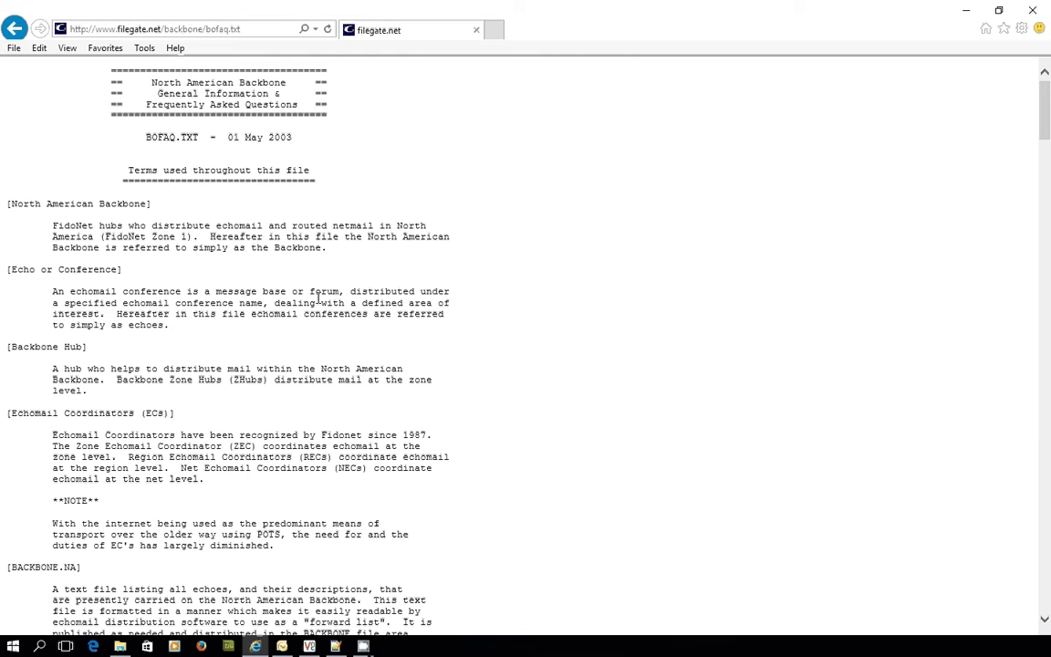
{"action": "scroll", "coordinate": [318, 297], "scroll_direction": "down", "scroll_amount": 2}
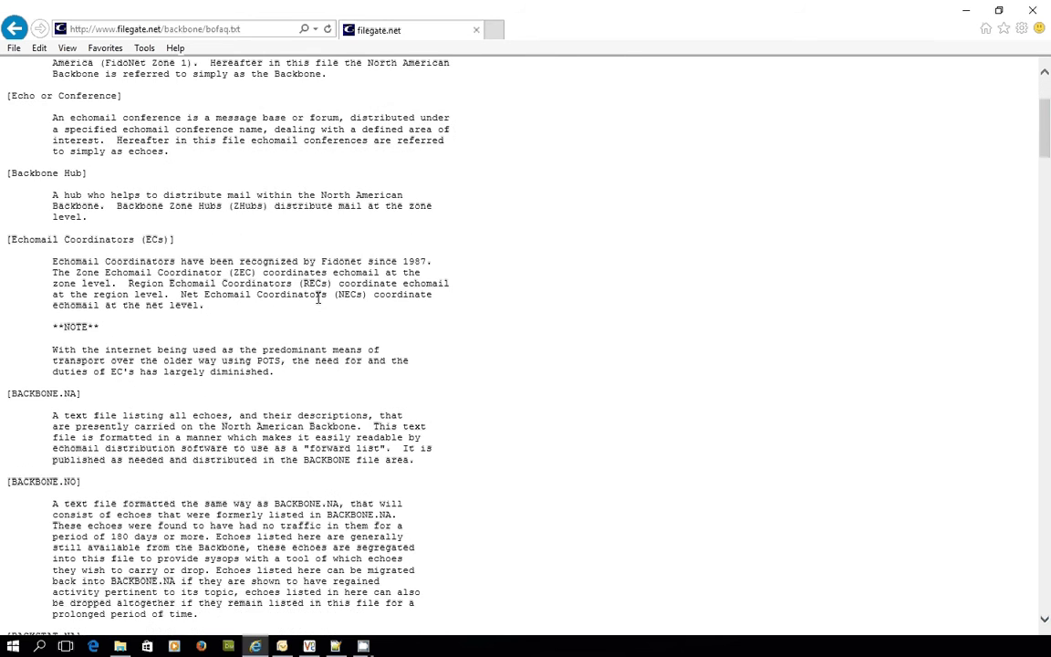
{"action": "scroll", "coordinate": [318, 300], "scroll_direction": "down", "scroll_amount": 5}
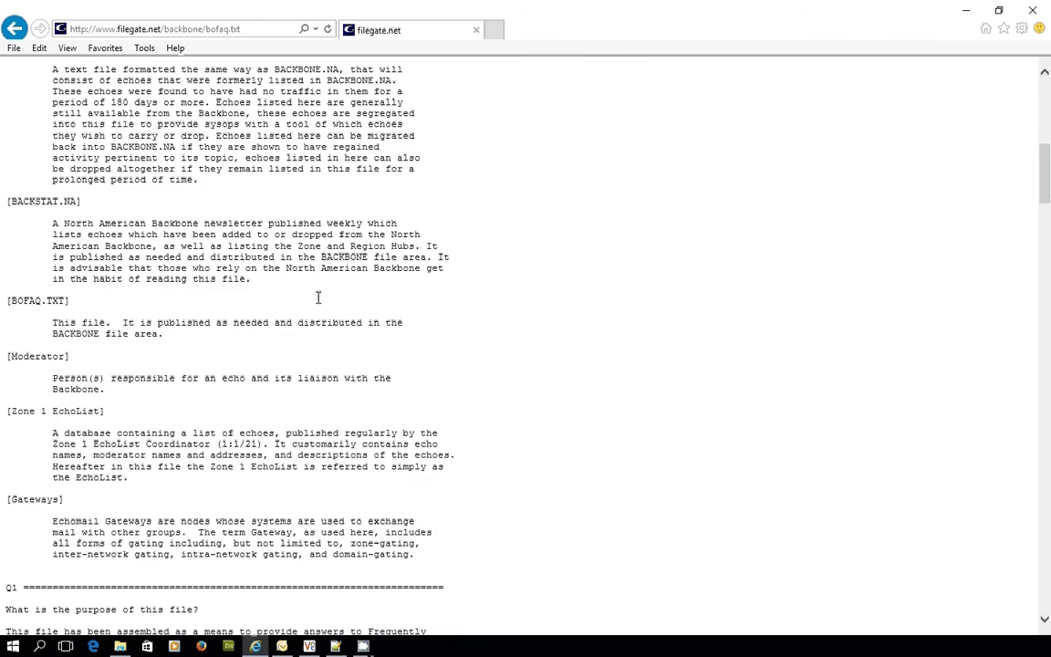
{"action": "scroll", "coordinate": [318, 297], "scroll_direction": "up", "scroll_amount": 7}
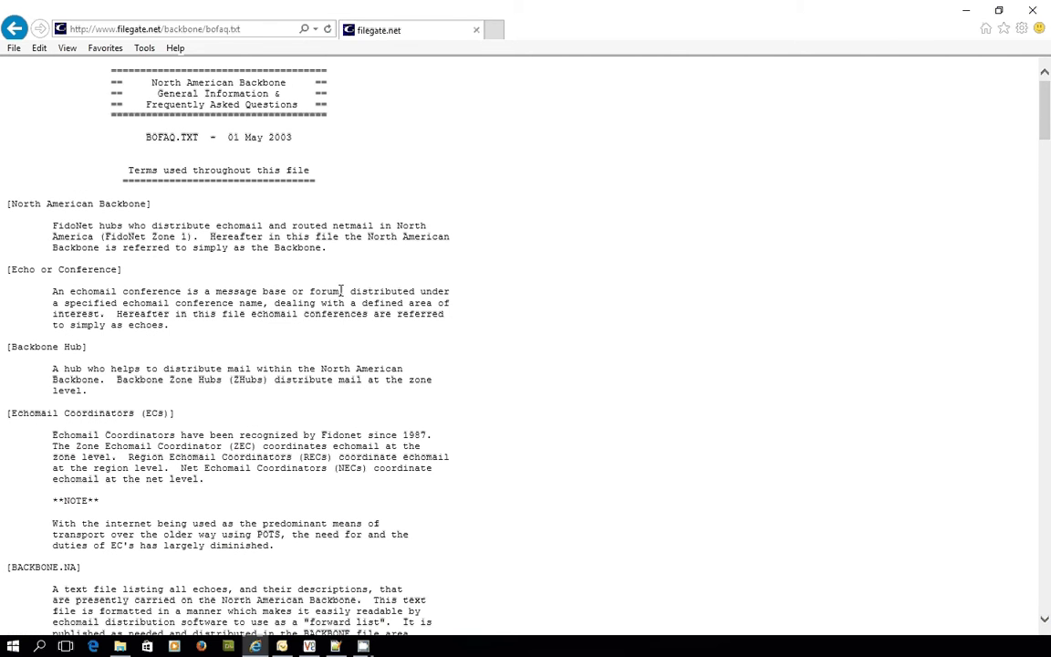
{"action": "left_click", "coordinate": [14, 29]}
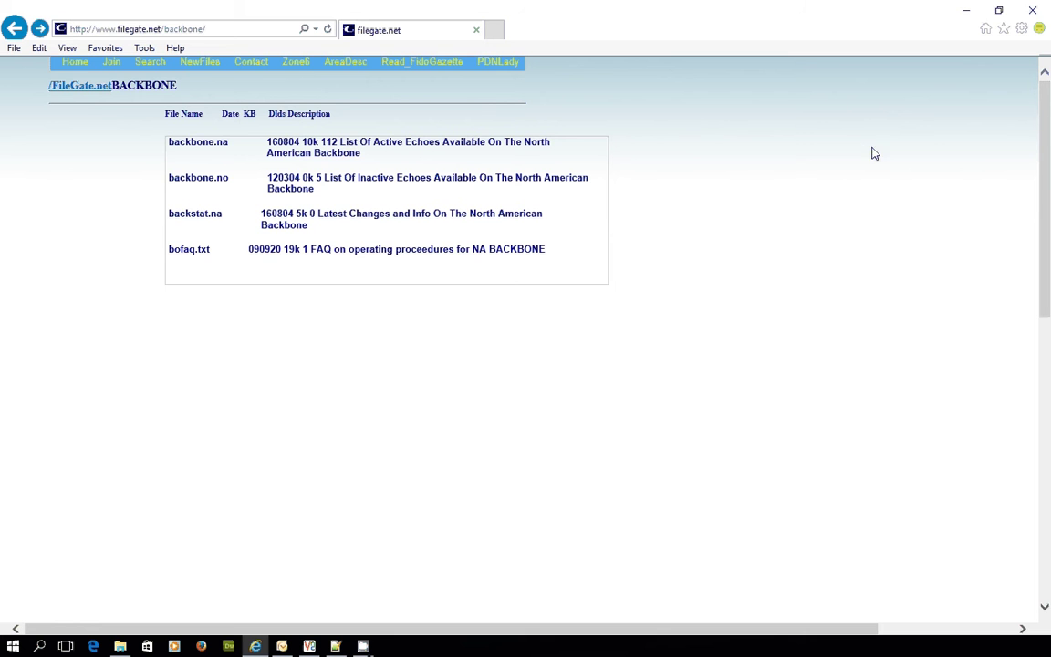
- Minimize the browser and highlight the 10TH_AMD entry's description in backbone.na
{"action": "left_click", "coordinate": [966, 16]}
{"action": "left_click", "coordinate": [516, 184]}
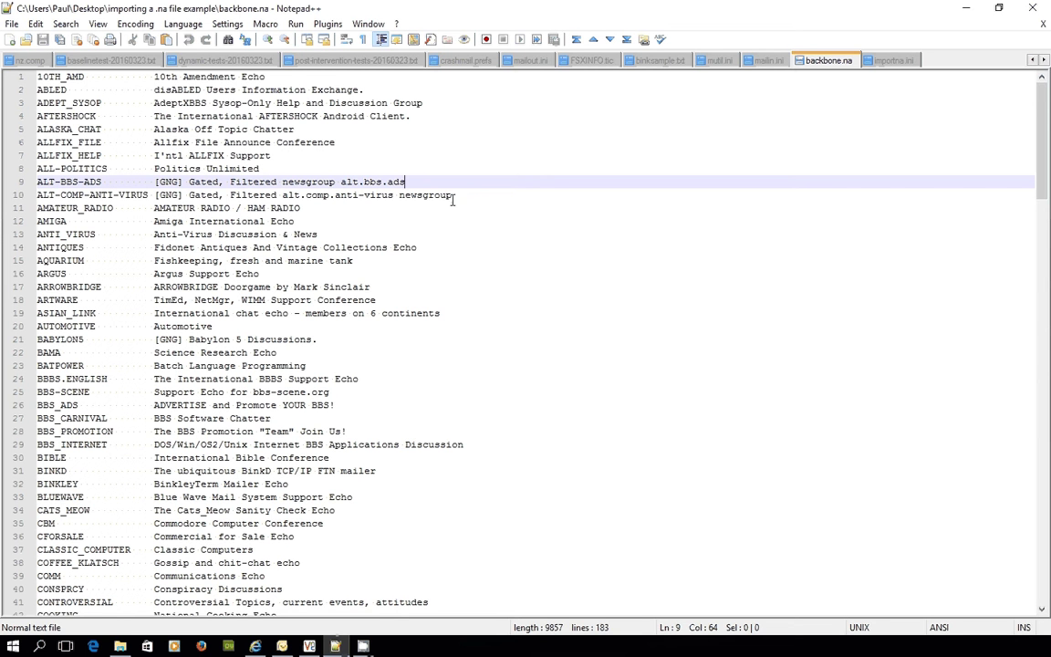
{"action": "left_click", "coordinate": [39, 76]}
{"action": "double_click", "coordinate": [38, 77]}
{"action": "left_click_drag", "start_coordinate": [38, 76], "coordinate": [289, 77]}
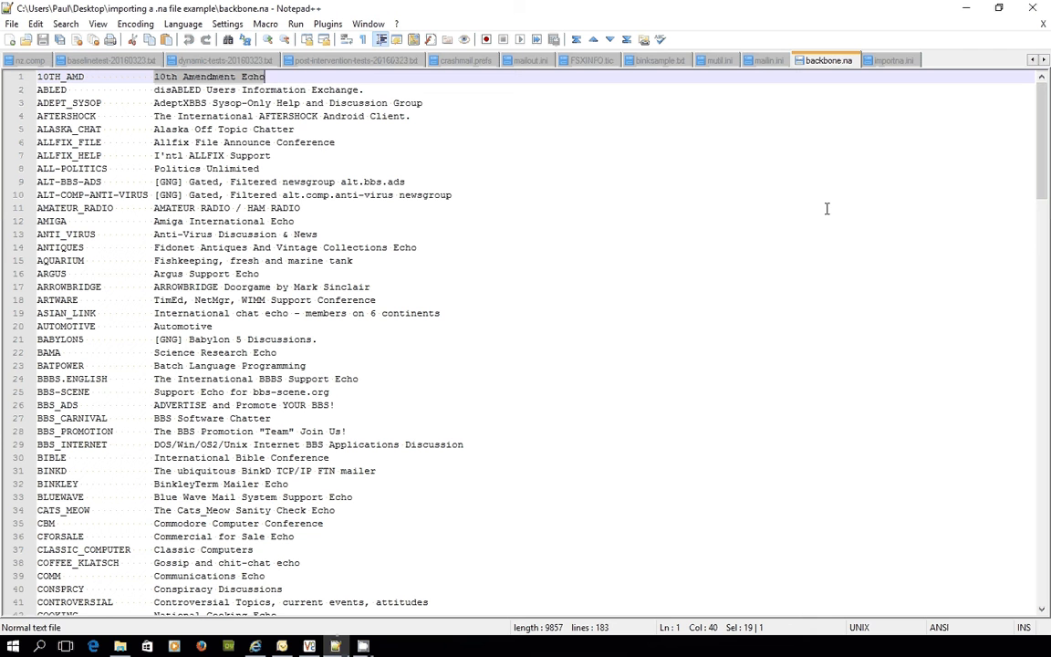
- Minimize Notepad++ and open the importna configuration file from the example folder in Notepad++
{"action": "left_click", "coordinate": [968, 15]}
{"action": "left_click", "coordinate": [255, 179]}
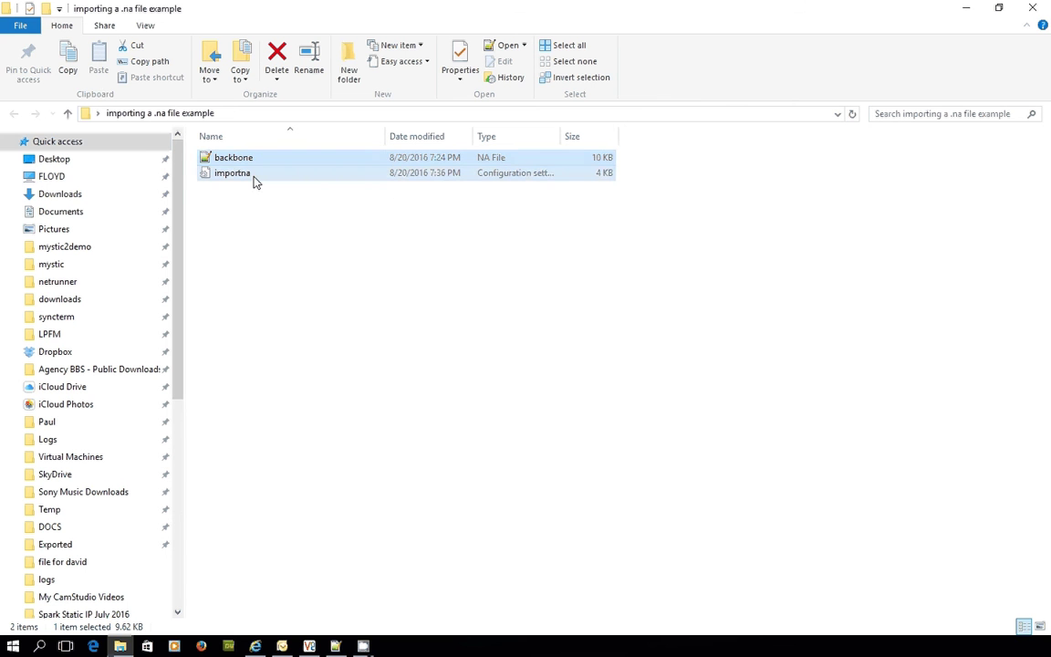
{"action": "right_click", "coordinate": [317, 181]}
{"action": "left_click", "coordinate": [387, 294]}
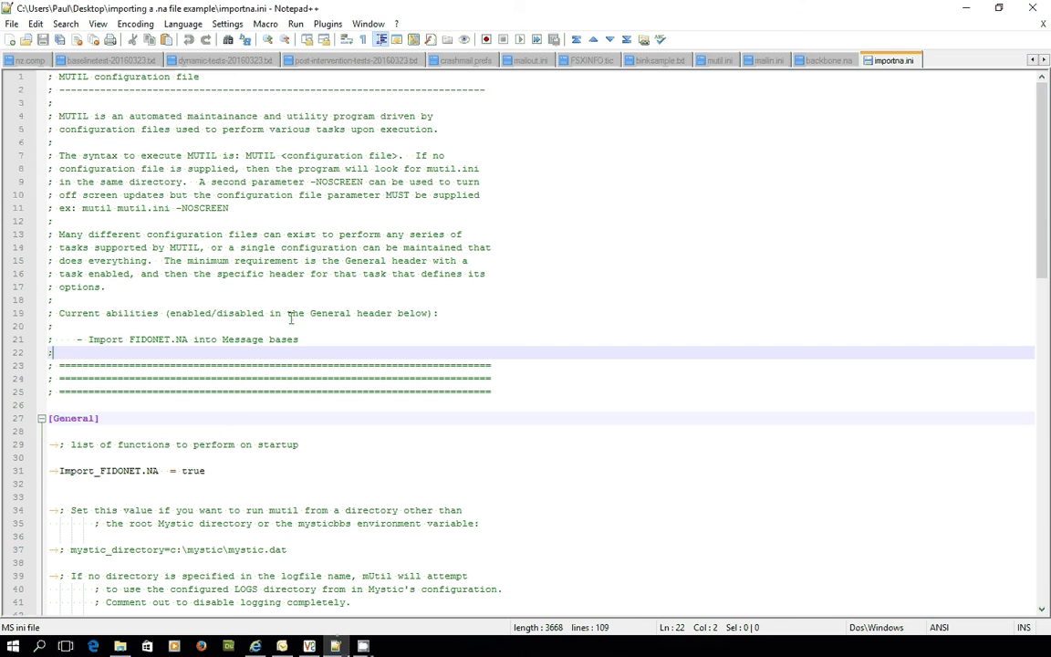
- Highlight the "Import FIDONET.NA into Message bases" comment in importna.ini, including the word FIDONET
{"action": "left_click_drag", "start_coordinate": [50, 340], "coordinate": [200, 340]}
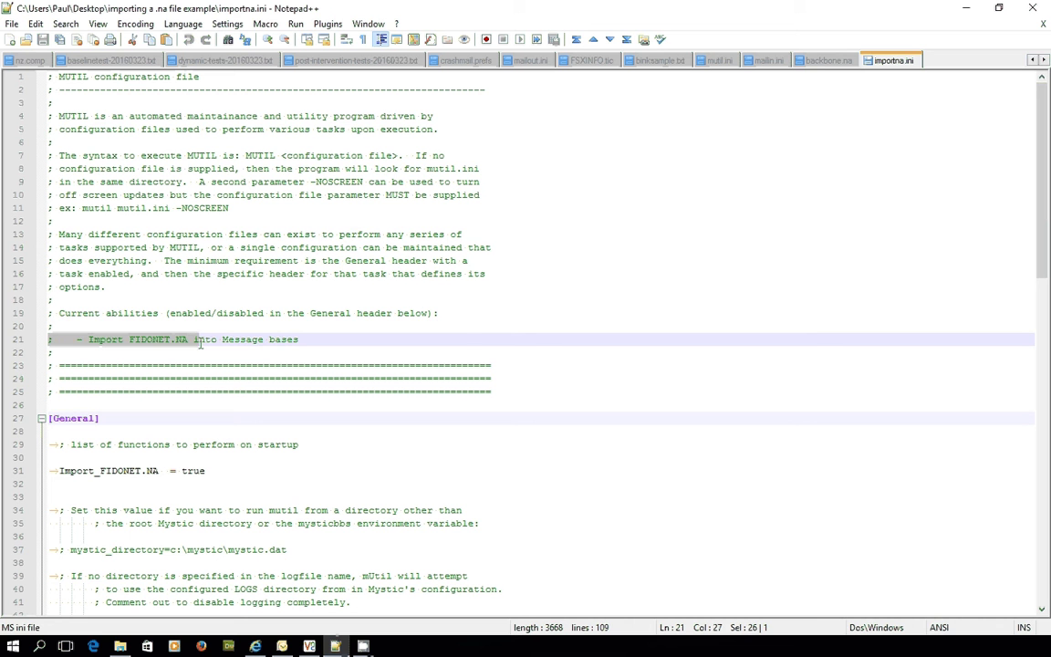
{"action": "left_click_drag", "start_coordinate": [200, 339], "coordinate": [308, 340]}
{"action": "left_click", "coordinate": [130, 340]}
{"action": "left_click_drag", "start_coordinate": [130, 339], "coordinate": [169, 340]}
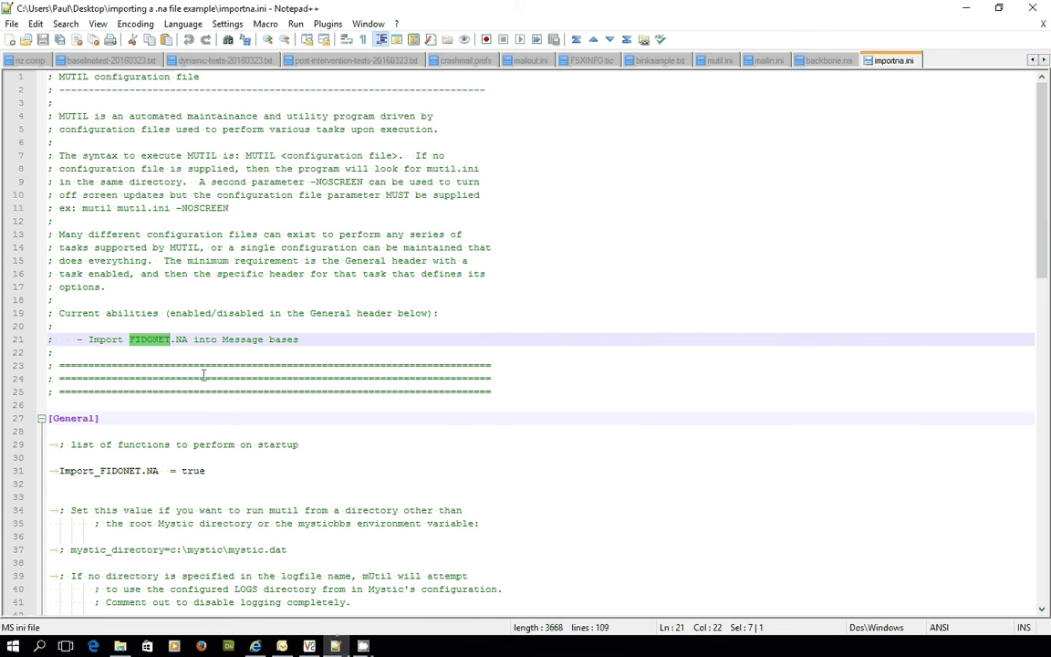
- Review the General section of importna.ini, checking the Import_FIDONET.NA value and the logging settings
{"action": "scroll", "coordinate": [186, 311], "scroll_direction": "down", "scroll_amount": 2}
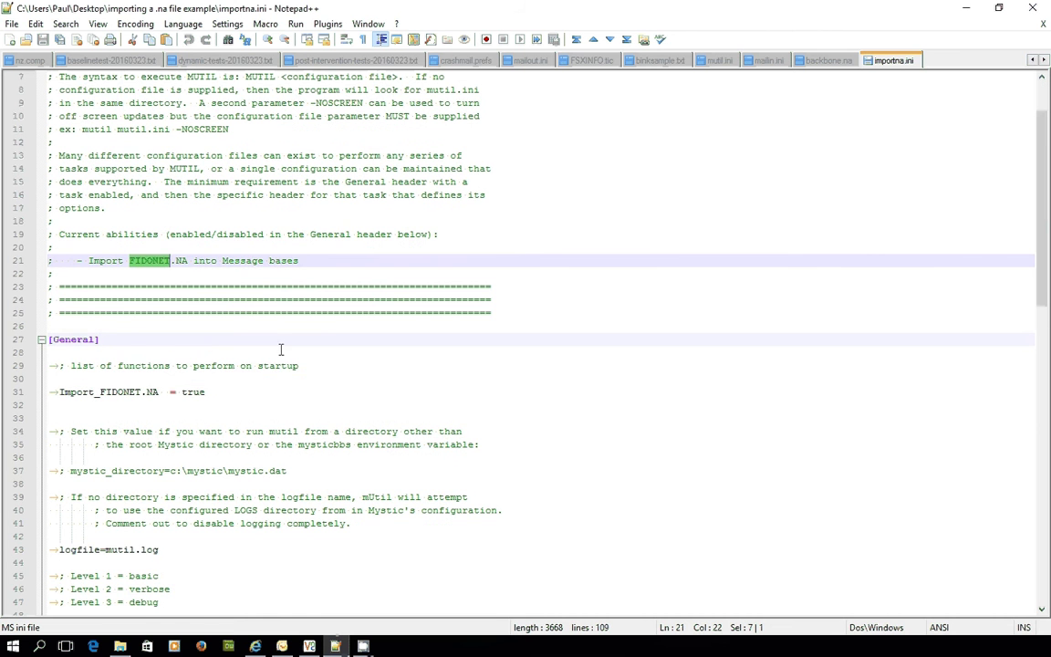
{"action": "scroll", "coordinate": [273, 347], "scroll_direction": "down", "scroll_amount": 3}
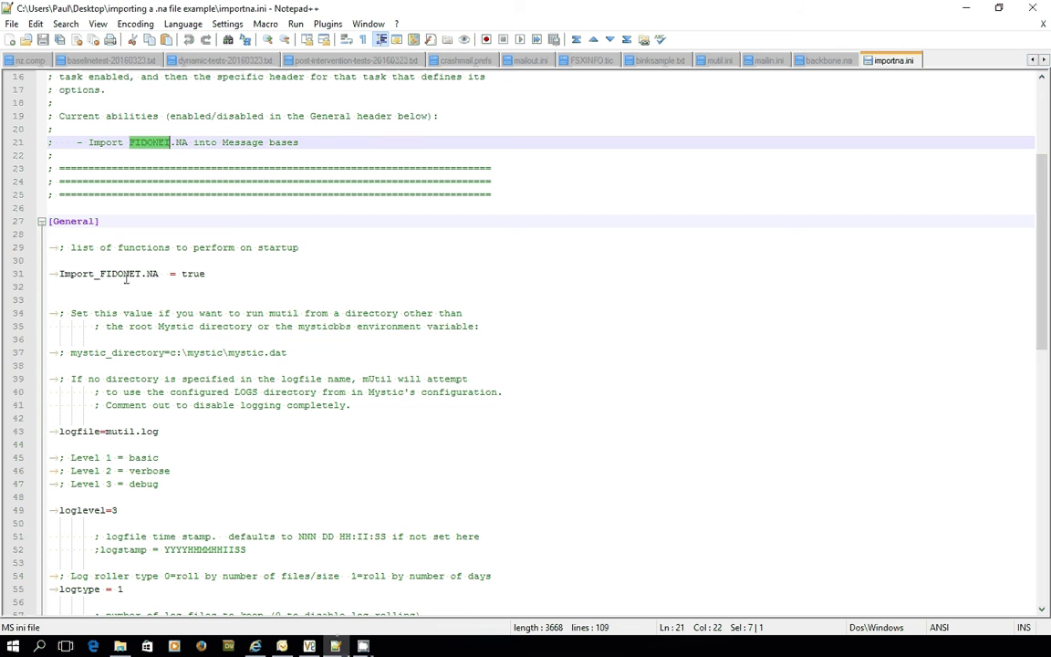
{"action": "left_click", "coordinate": [205, 274]}
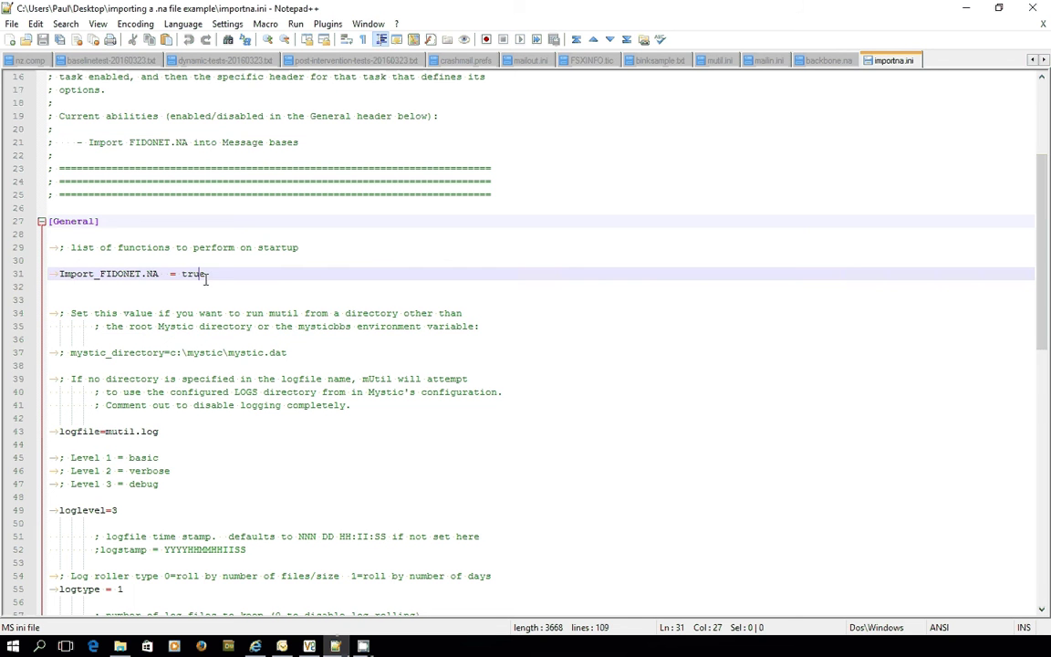
{"action": "scroll", "coordinate": [114, 210], "scroll_direction": "down", "scroll_amount": 3}
{"action": "scroll", "coordinate": [123, 229], "scroll_direction": "down", "scroll_amount": 1}
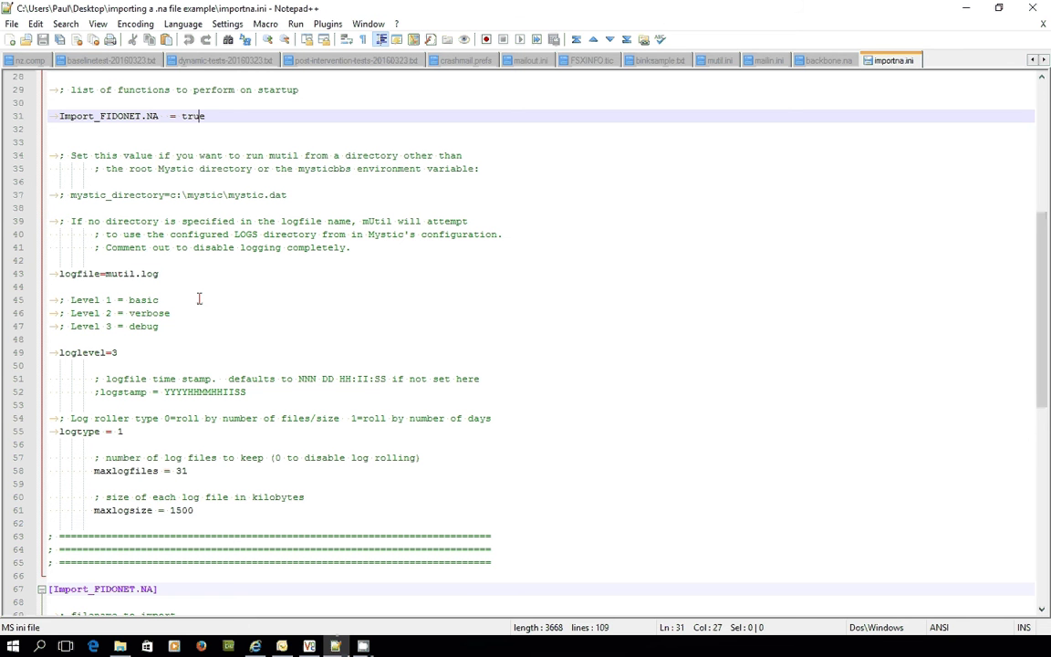
{"action": "scroll", "coordinate": [199, 299], "scroll_direction": "down", "scroll_amount": 2}
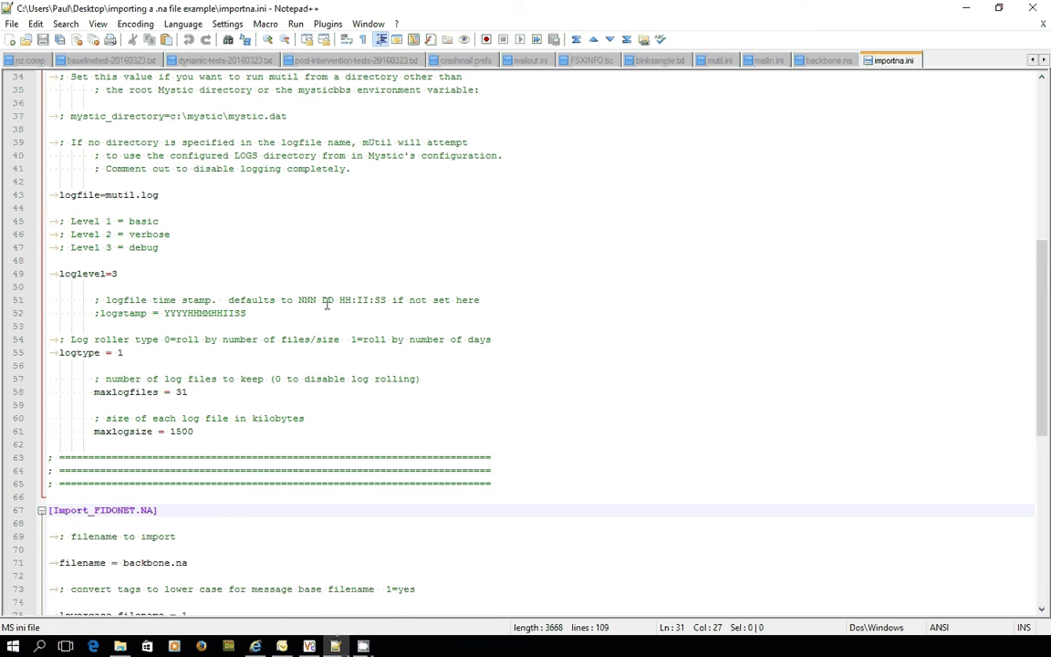
- Check the filename and lowercase_filename settings in the Import_FIDONET.NA section
{"action": "scroll", "coordinate": [365, 304], "scroll_direction": "down", "scroll_amount": 4}
{"action": "scroll", "coordinate": [327, 303], "scroll_direction": "down", "scroll_amount": 2}
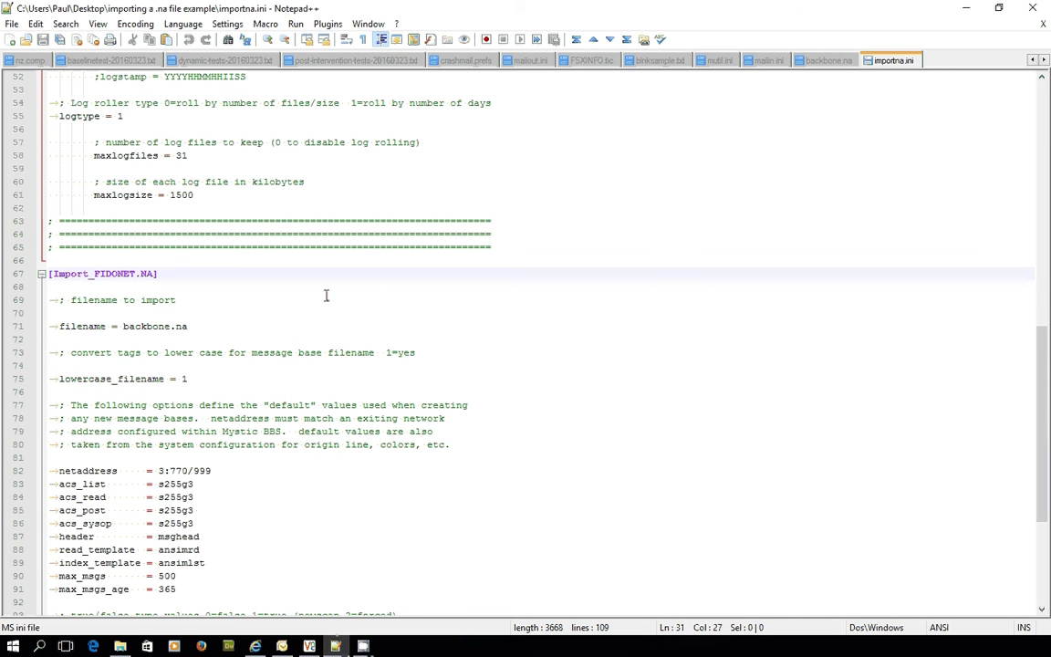
{"action": "scroll", "coordinate": [302, 289], "scroll_direction": "down", "scroll_amount": 1}
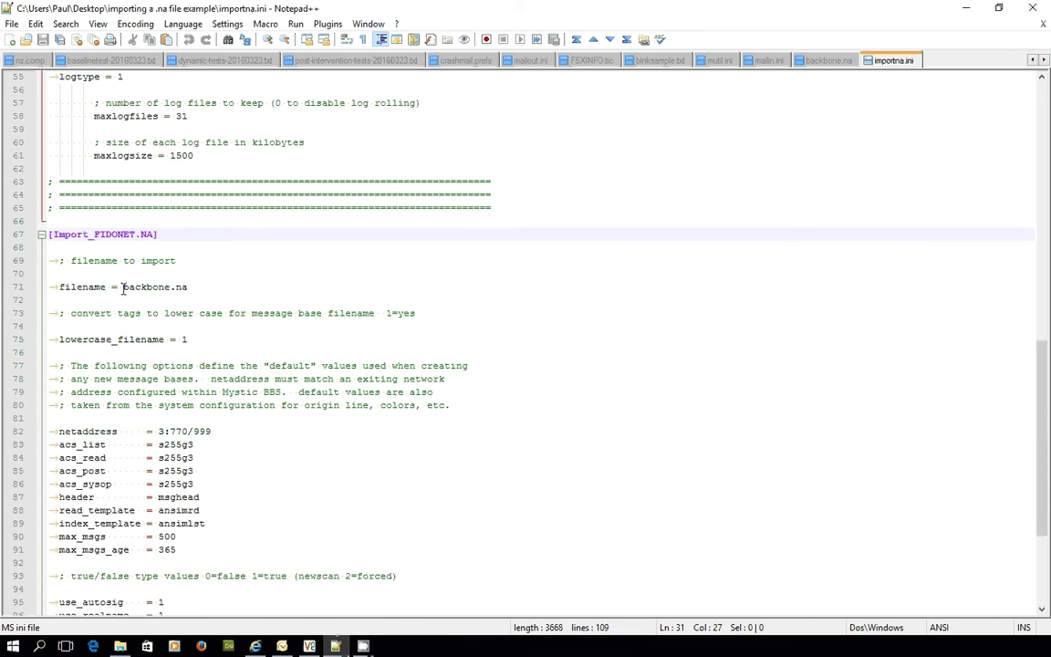
{"action": "left_click_drag", "start_coordinate": [124, 288], "coordinate": [189, 289]}
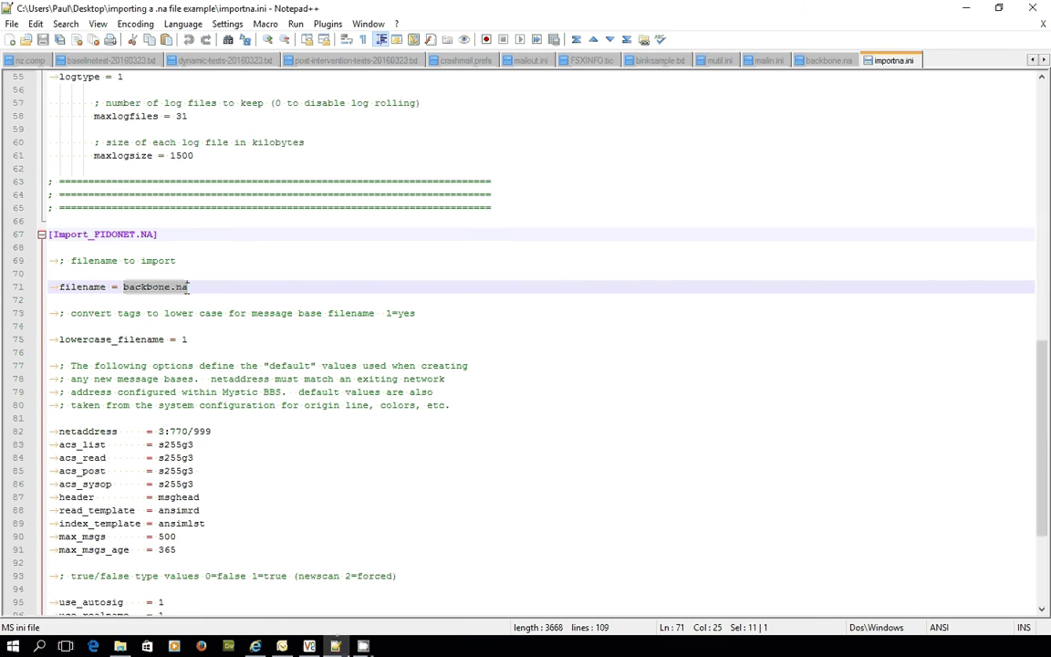
{"action": "left_click", "coordinate": [254, 285]}
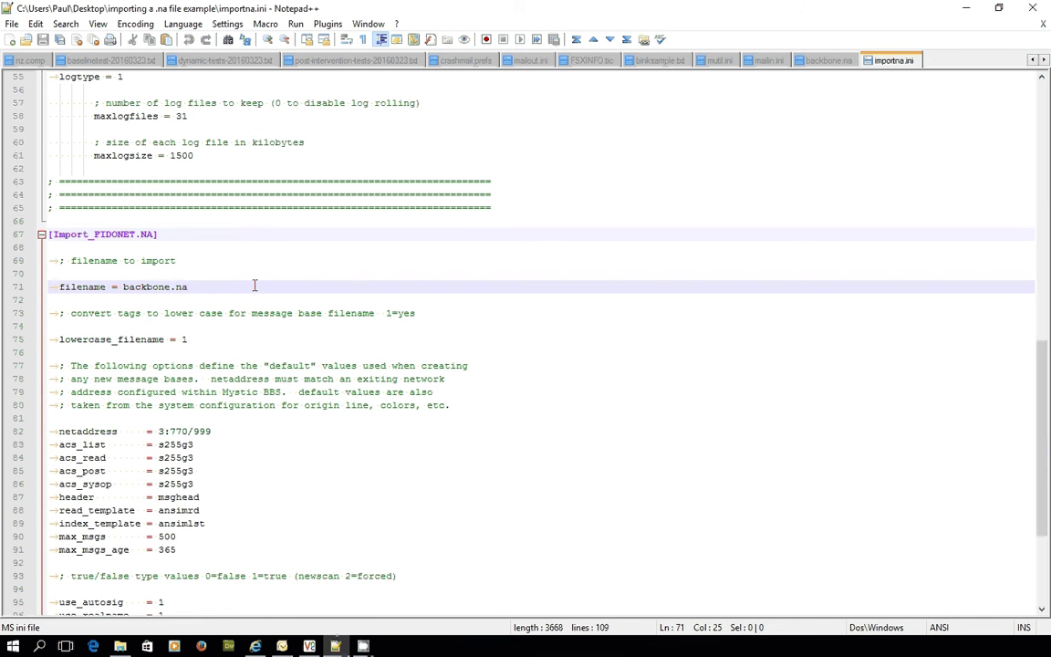
{"action": "scroll", "coordinate": [255, 285], "scroll_direction": "down", "scroll_amount": 1}
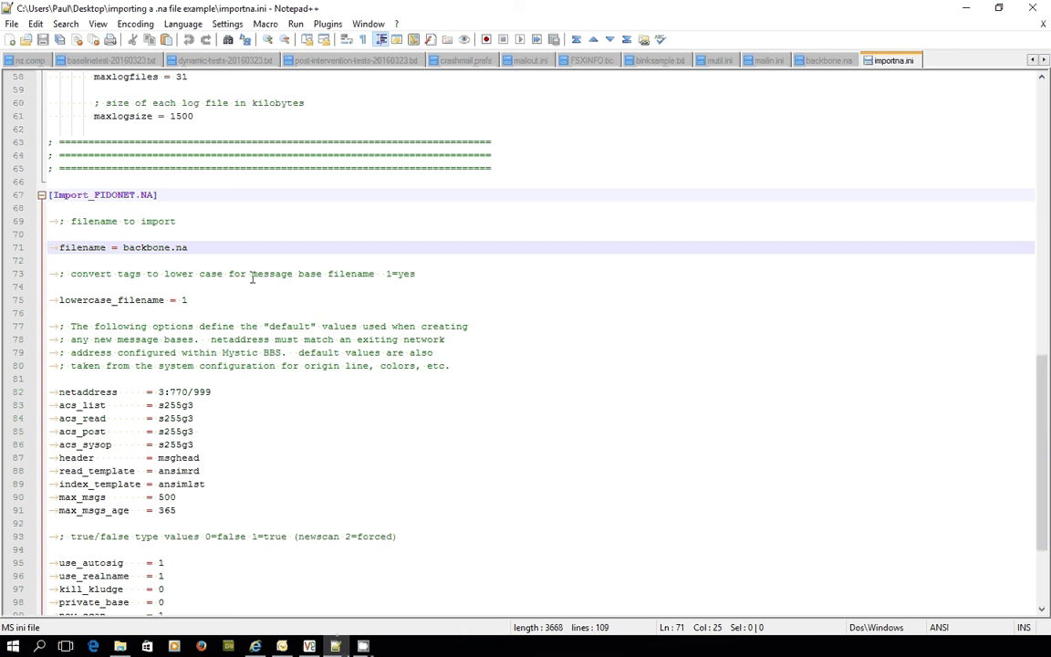
{"action": "left_click", "coordinate": [230, 301]}
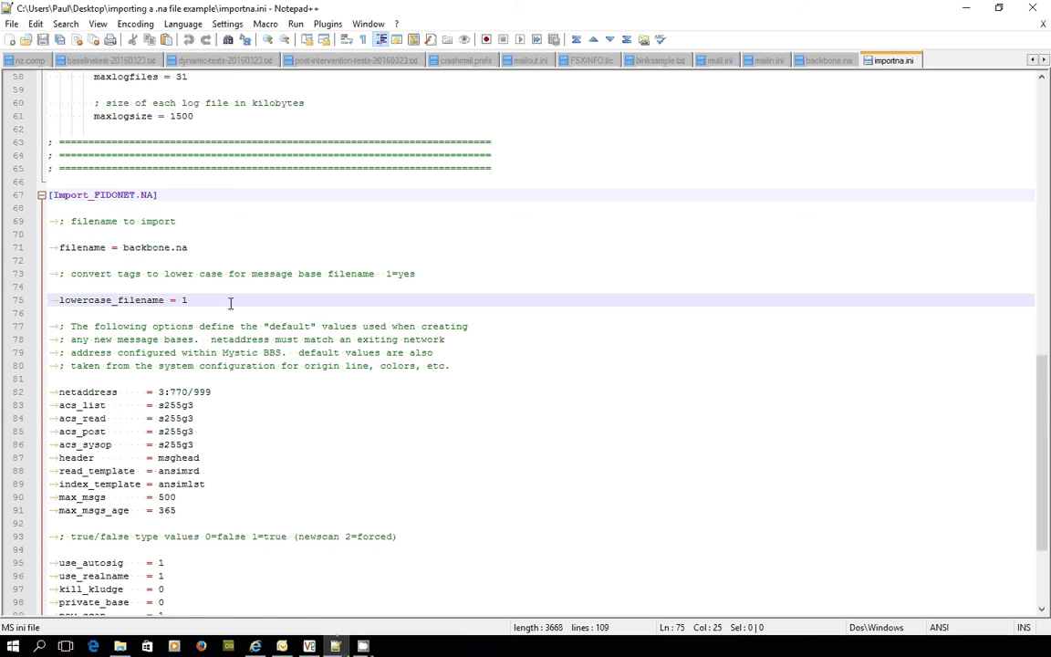
- Check the netaddress value and review the default message base options through to the end of importna.ini
{"action": "scroll", "coordinate": [231, 306], "scroll_direction": "down", "scroll_amount": 1}
{"action": "scroll", "coordinate": [237, 304], "scroll_direction": "down", "scroll_amount": 1}
{"action": "scroll", "coordinate": [244, 302], "scroll_direction": "down", "scroll_amount": 1}
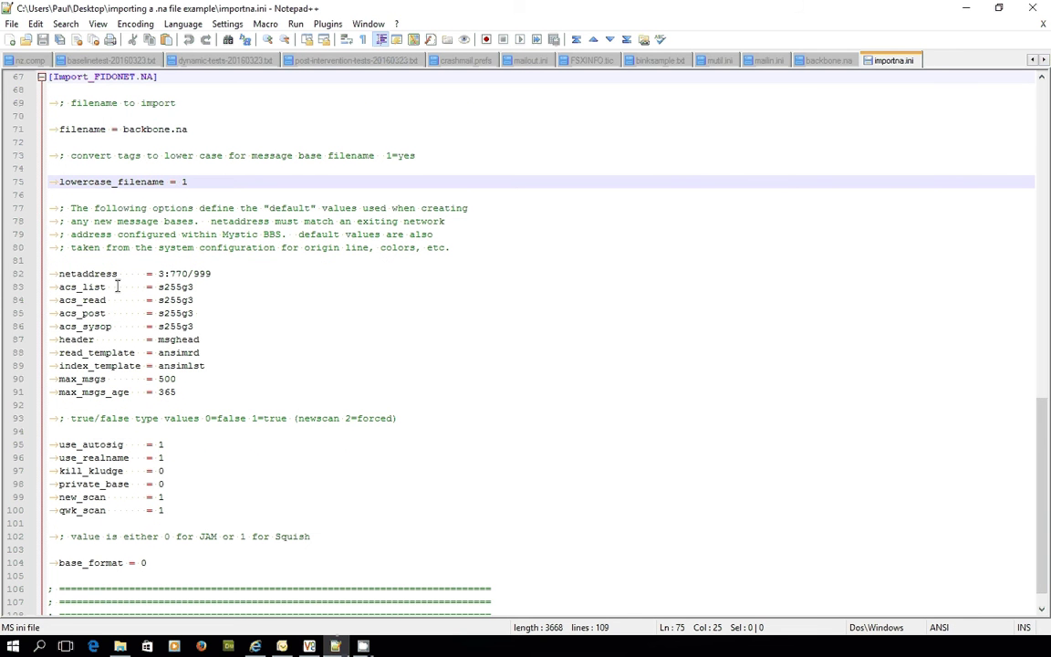
{"action": "left_click_drag", "start_coordinate": [158, 273], "coordinate": [238, 271]}
{"action": "left_click", "coordinate": [238, 271]}
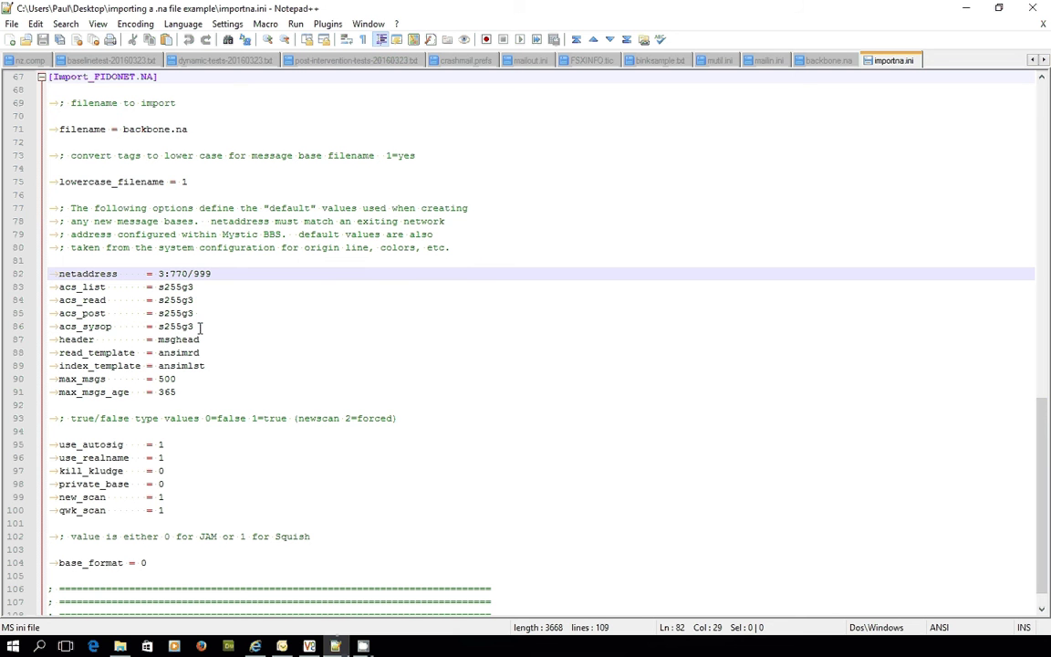
{"action": "scroll", "coordinate": [231, 289], "scroll_direction": "down", "scroll_amount": 1}
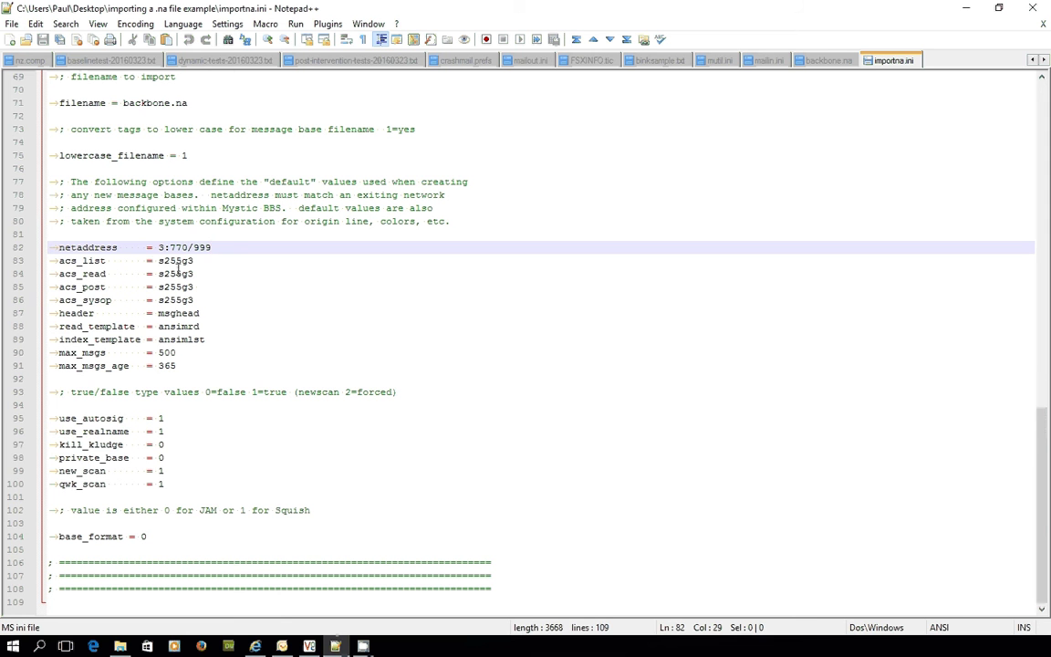
- Review the default ACS, use_realname and base_format settings for new message bases in importna.ini
{"action": "left_click_drag", "start_coordinate": [207, 300], "coordinate": [58, 248]}
{"action": "left_click", "coordinate": [239, 288]}
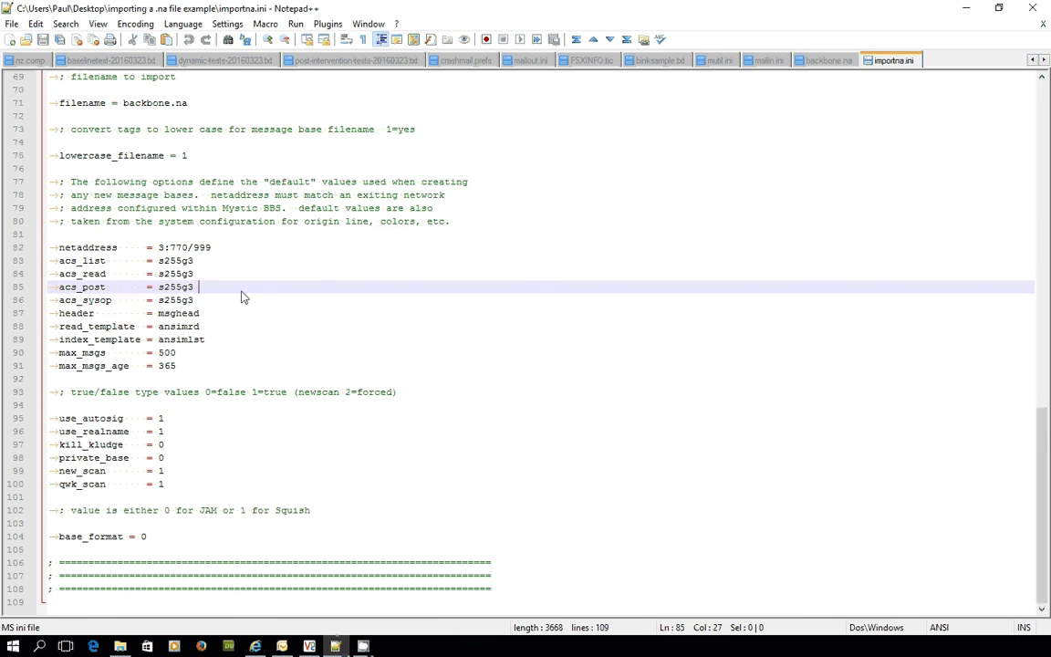
{"action": "left_click", "coordinate": [167, 431]}
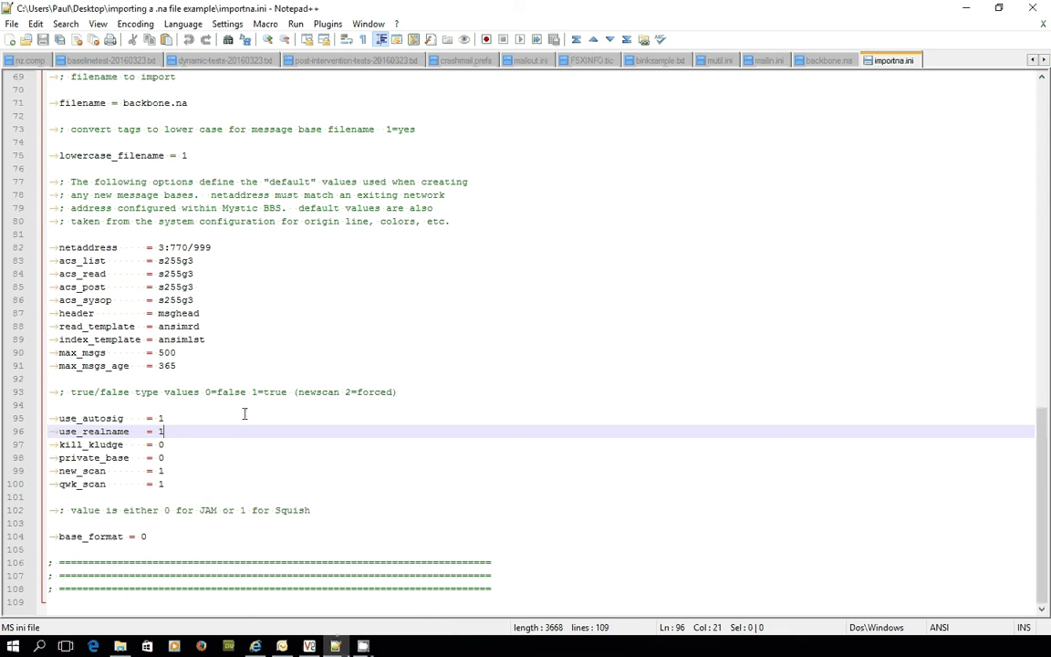
{"action": "left_click", "coordinate": [158, 537]}
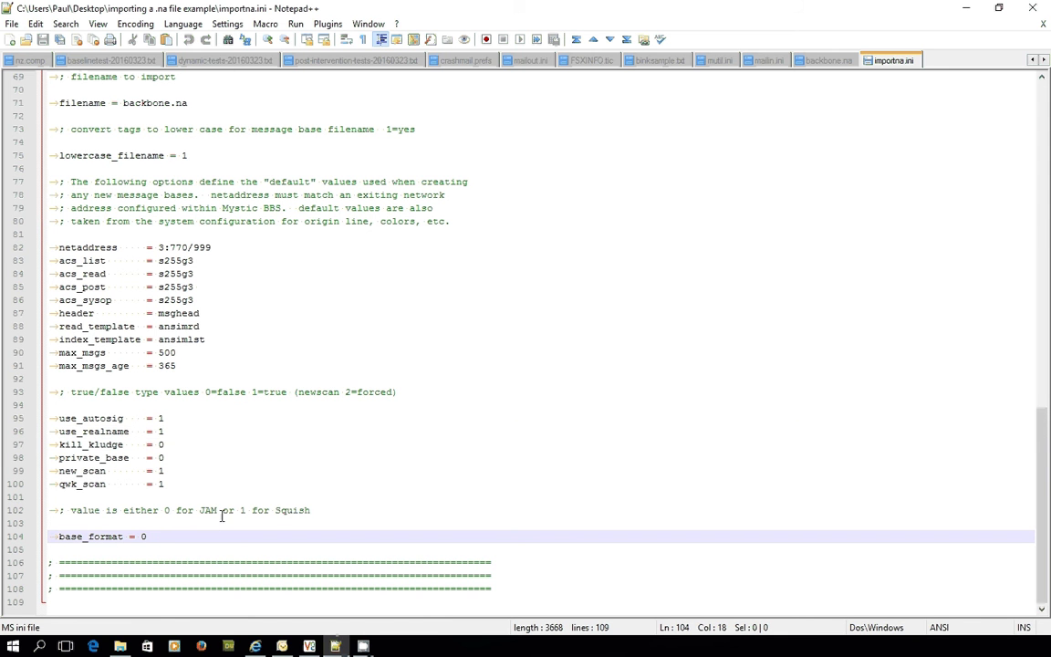
- Delete "or 1 for Squish" from the comment above base_format in importna.ini and save the file
{"action": "left_click_drag", "start_coordinate": [221, 510], "coordinate": [331, 511]}
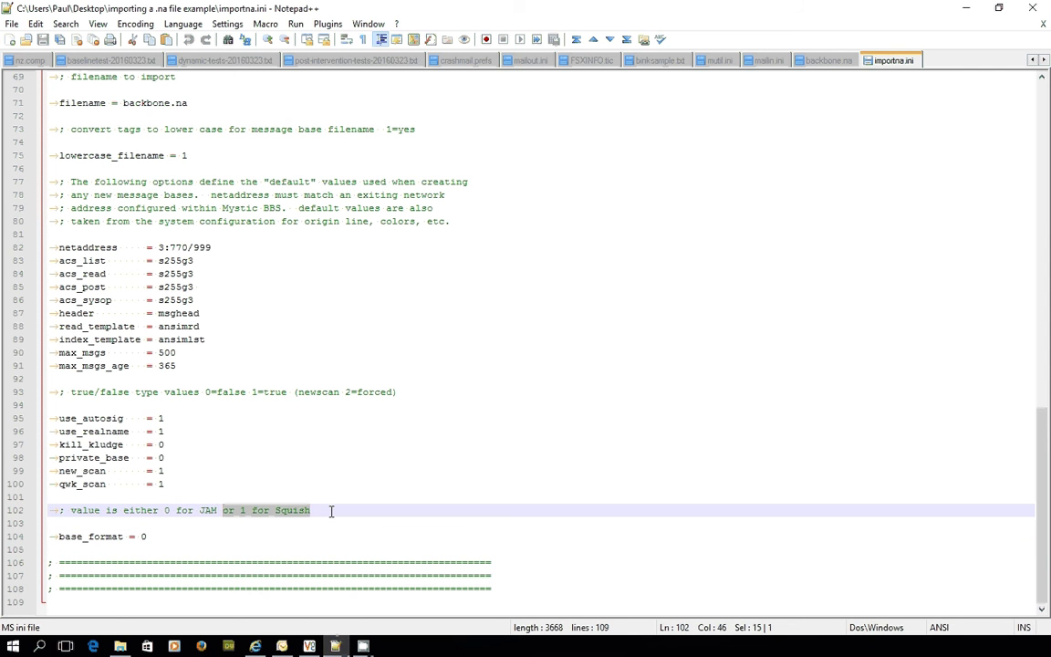
{"action": "key", "text": "Delete"}
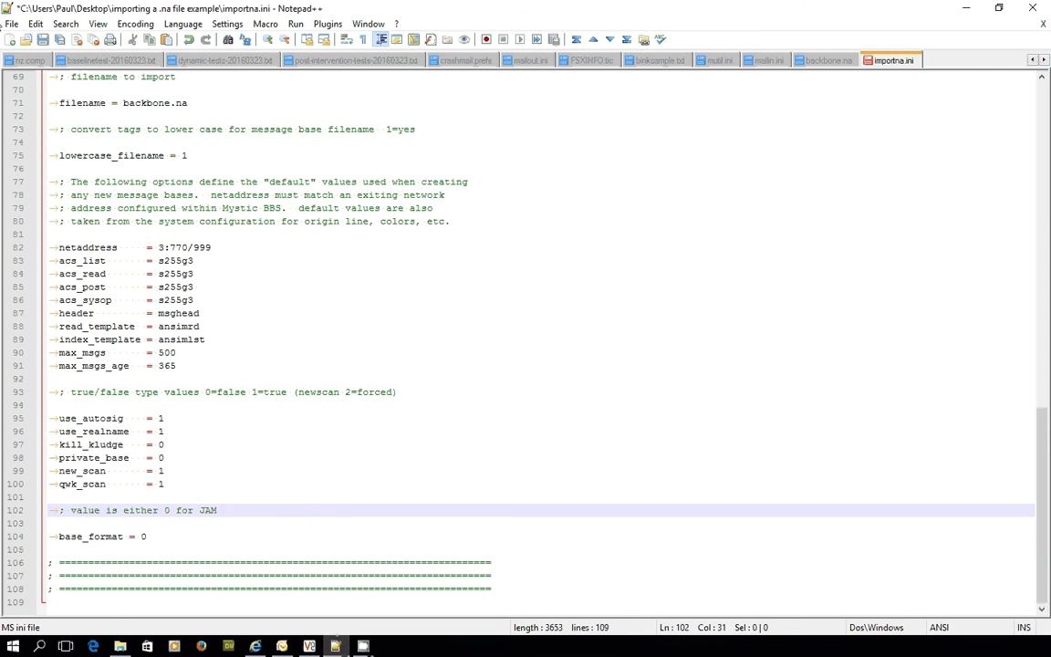
{"action": "left_click", "coordinate": [42, 42]}
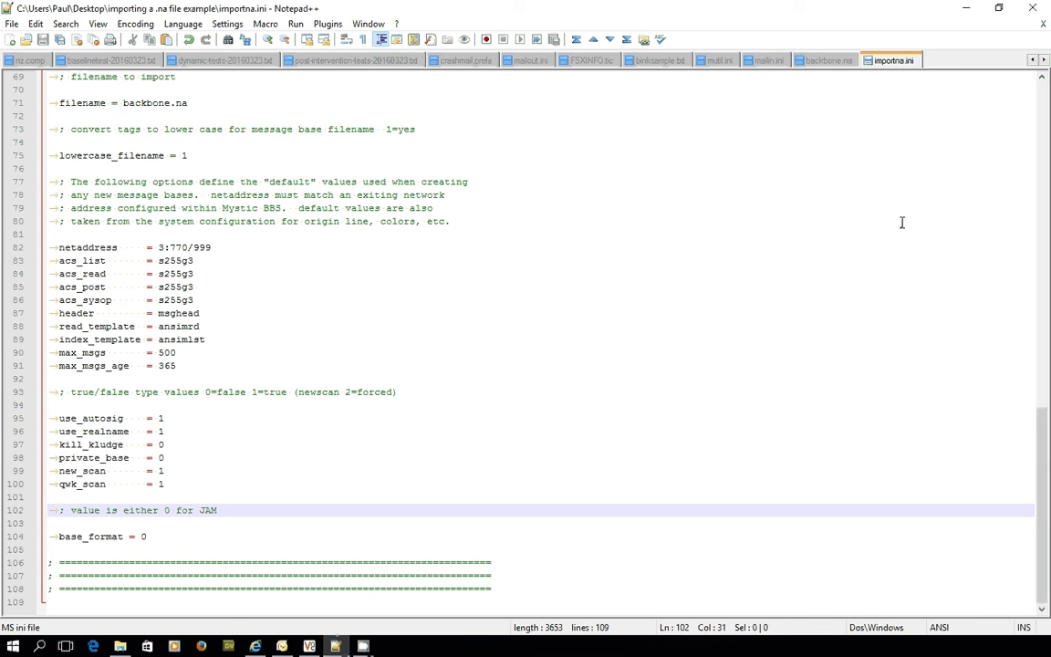
- Copy the backbone and importna files from the "importing a .na file example" folder into the mystic folder
{"action": "left_click", "coordinate": [968, 10]}
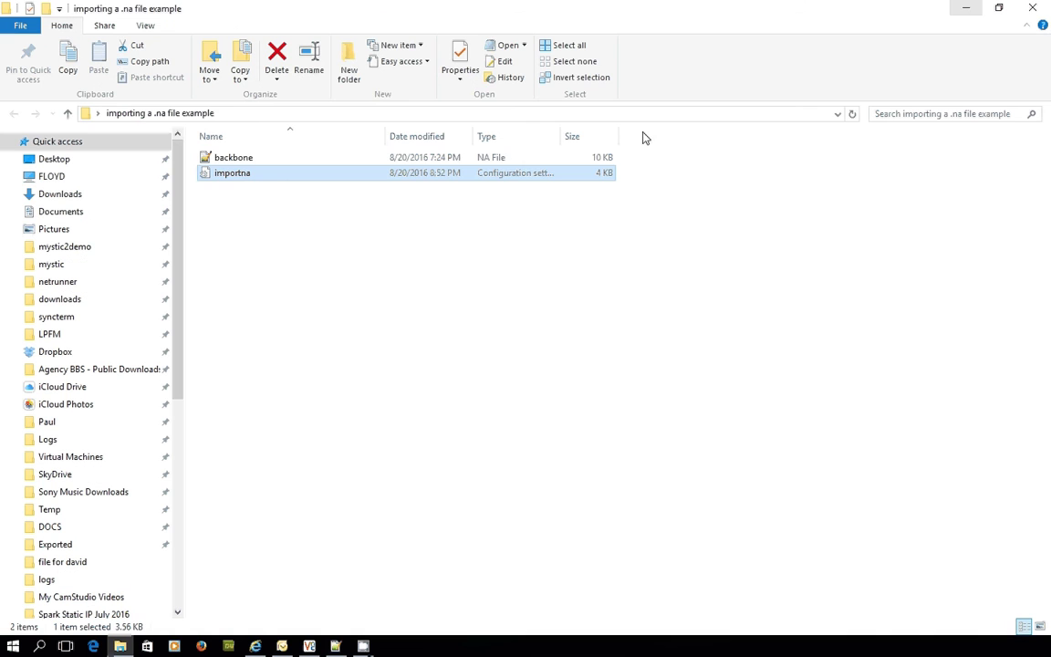
{"action": "left_click", "coordinate": [234, 157]}
{"action": "left_click", "coordinate": [242, 174], "text": "shift"}
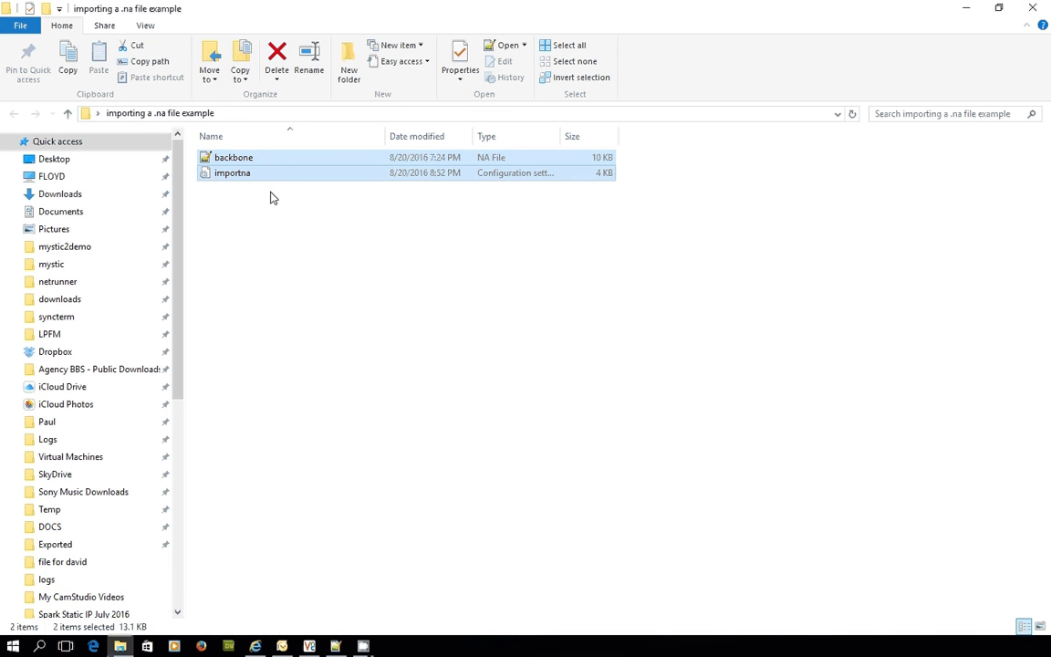
{"action": "key", "text": "ctrl+c"}
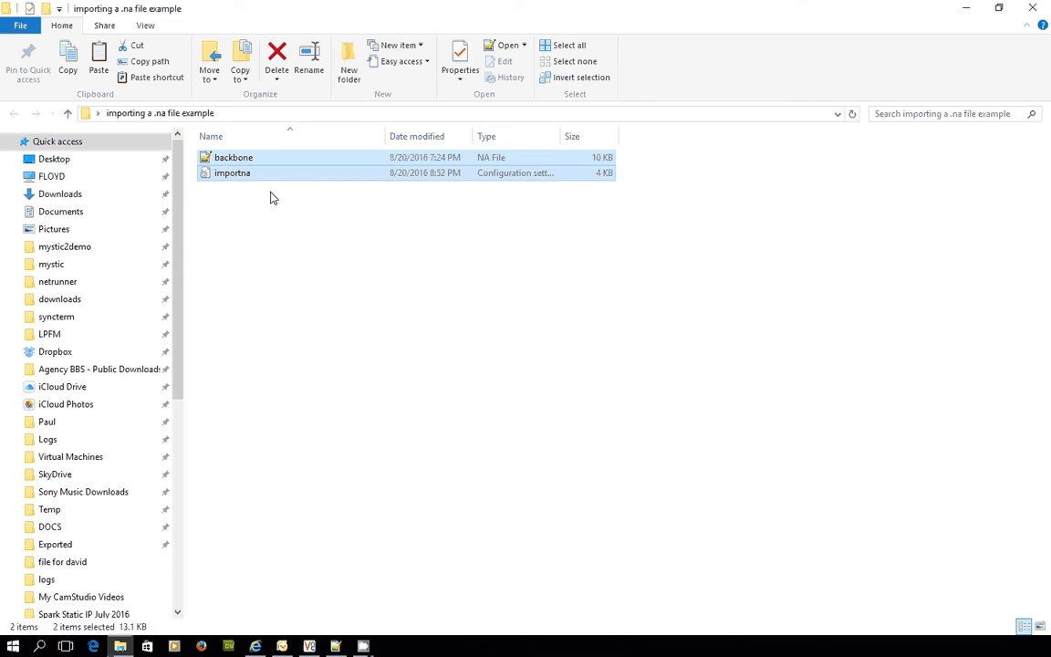
{"action": "left_click", "coordinate": [80, 265]}
{"action": "scroll", "coordinate": [817, 485], "scroll_direction": "down", "scroll_amount": 2}
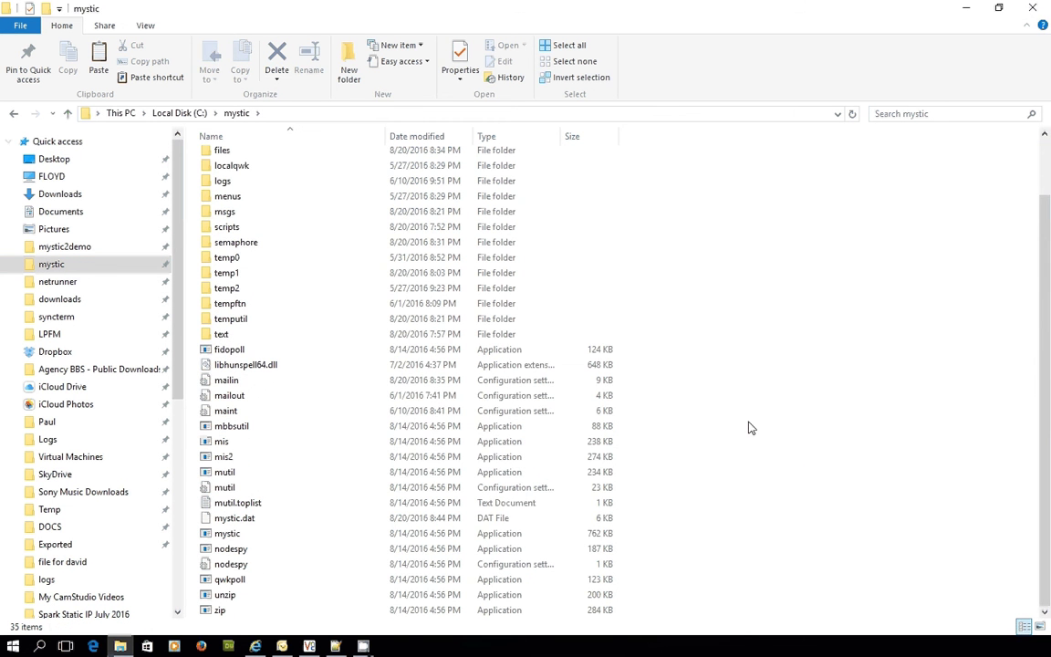
{"action": "key", "text": "ctrl+v"}
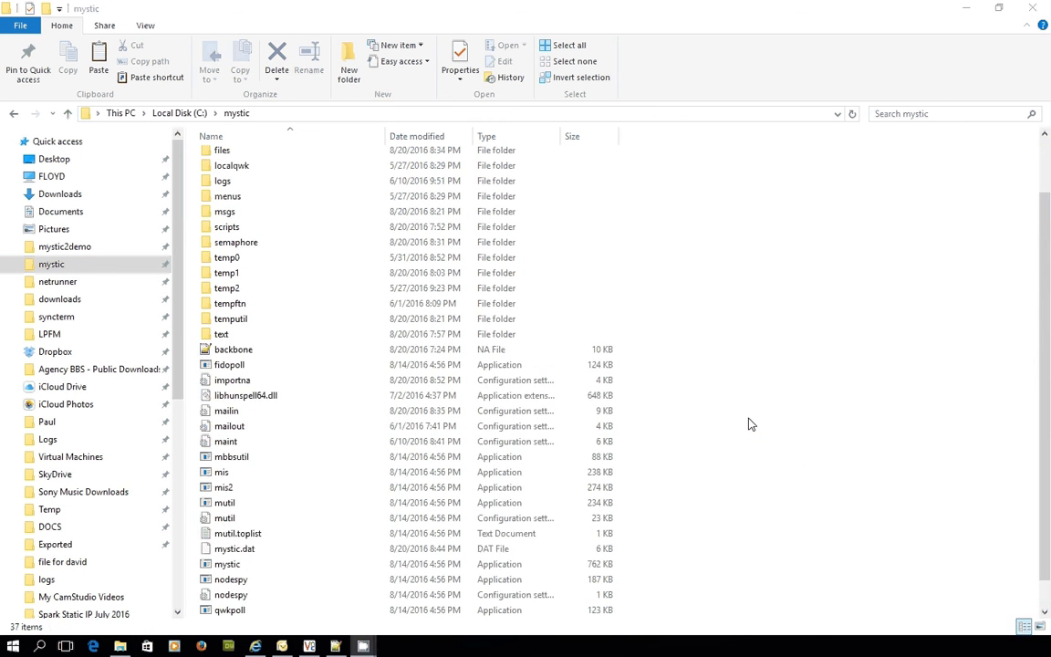
- Sort the mystic folder by date modified and locate the copied importna and backbone files
{"action": "scroll", "coordinate": [748, 425], "scroll_direction": "down", "scroll_amount": 1}
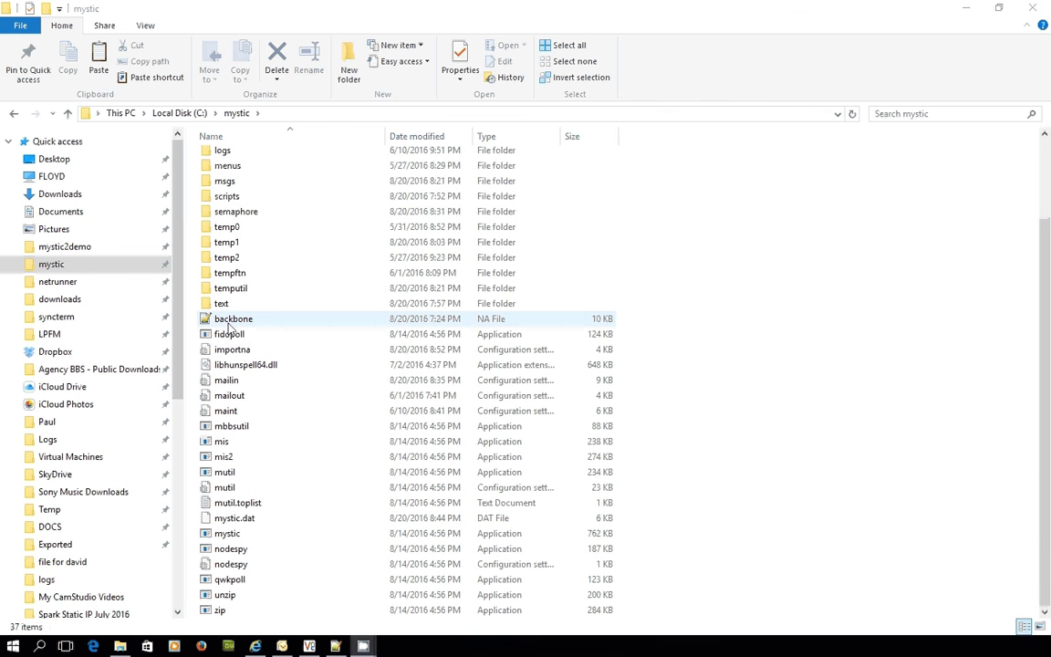
{"action": "left_click", "coordinate": [418, 136]}
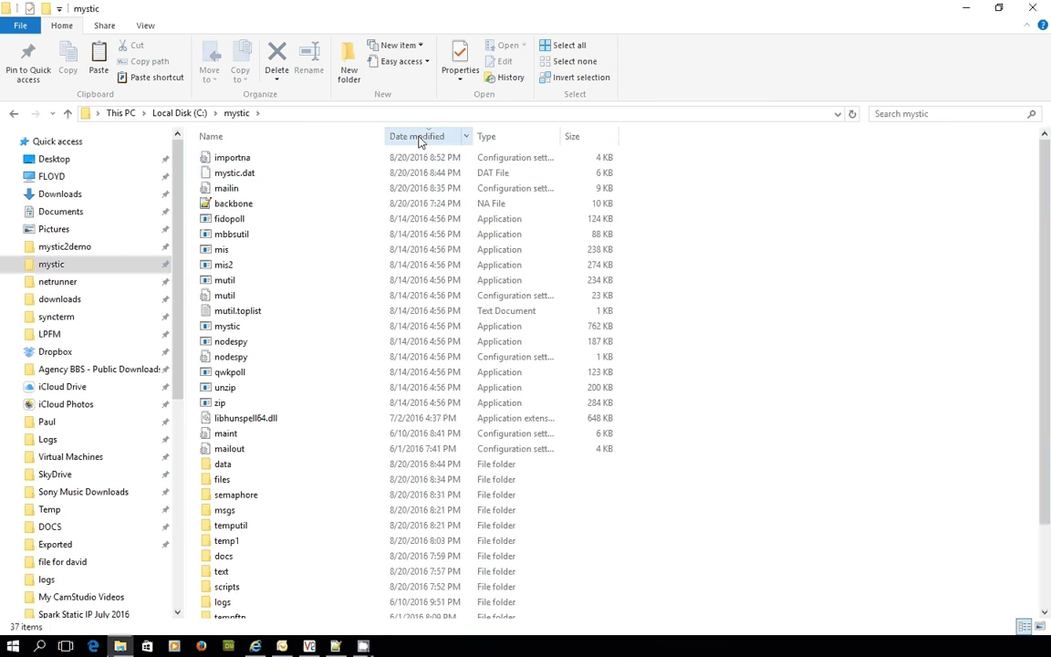
{"action": "left_click", "coordinate": [307, 206]}
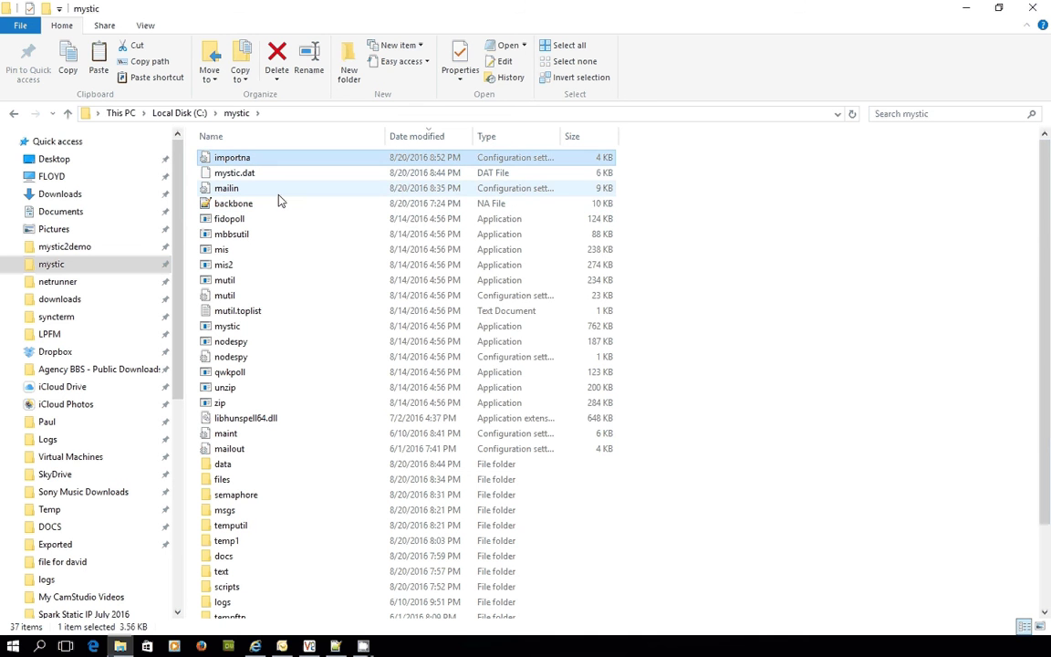
{"action": "left_click", "coordinate": [290, 161]}
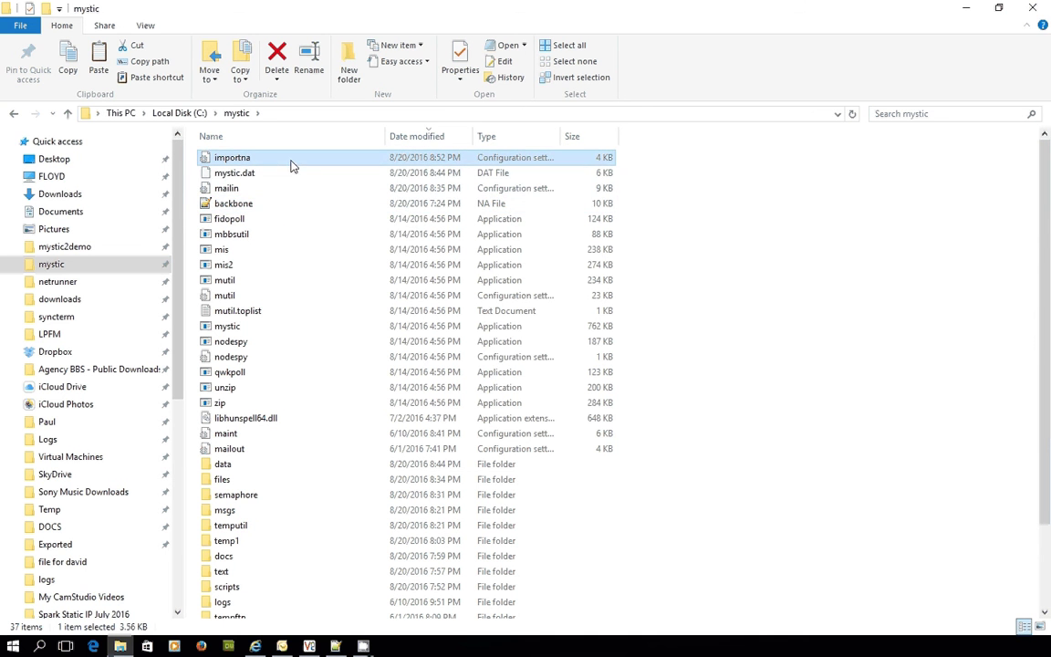
{"action": "left_click", "coordinate": [965, 8]}
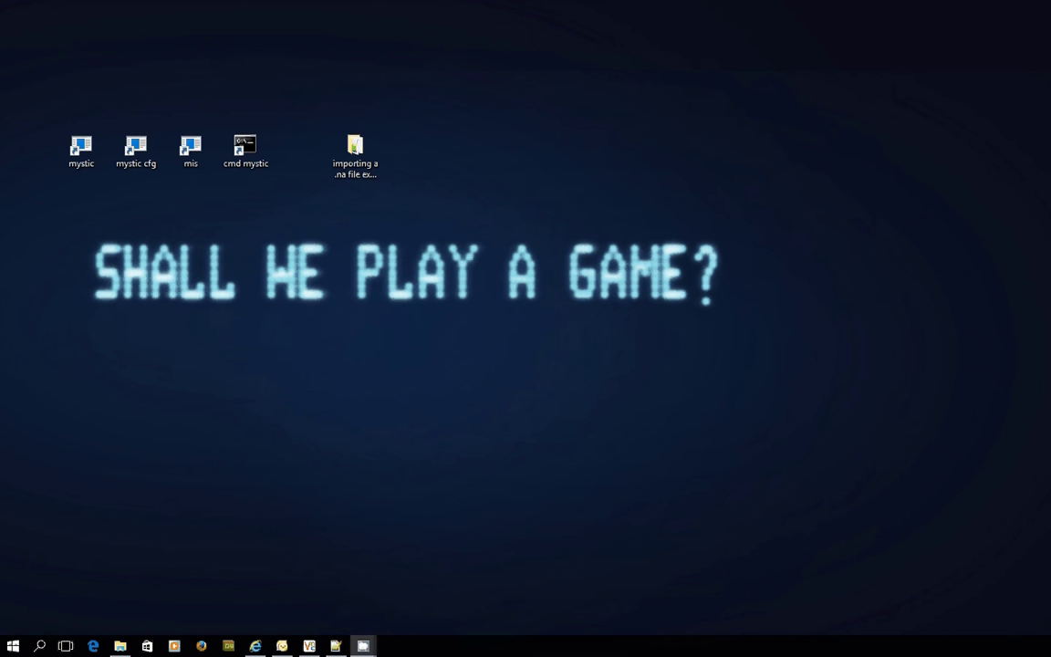
- Open the cmd mystic command prompt from the desktop and run "mutil importna"
{"action": "double_click", "coordinate": [244, 147]}
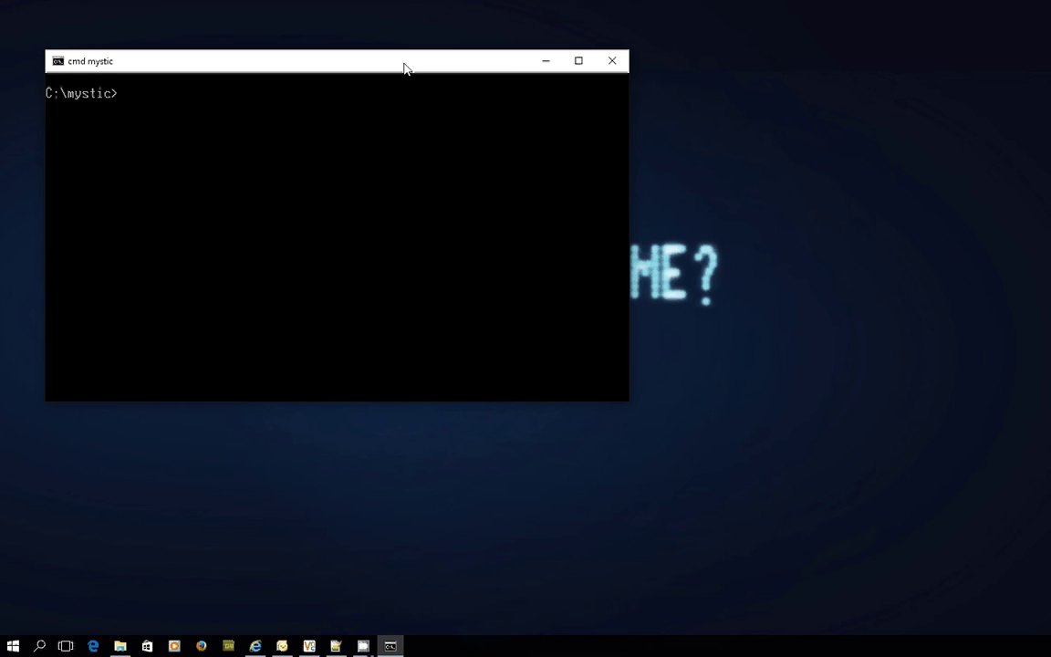
{"action": "left_click", "coordinate": [448, 173]}
{"action": "type", "text": "mutil"}
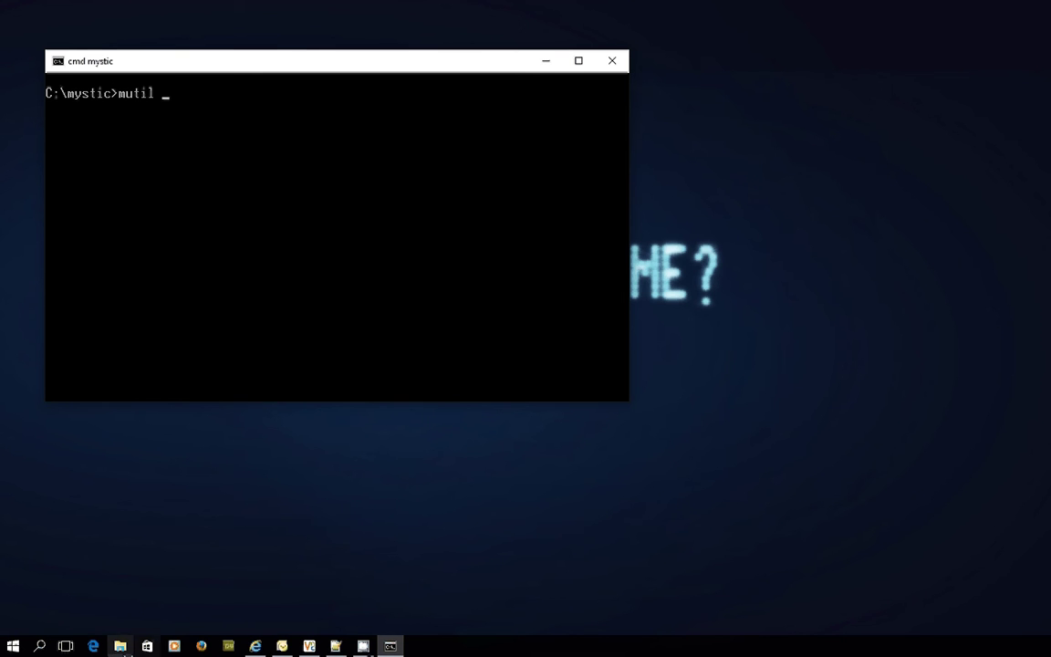
{"action": "left_click", "coordinate": [121, 646]}
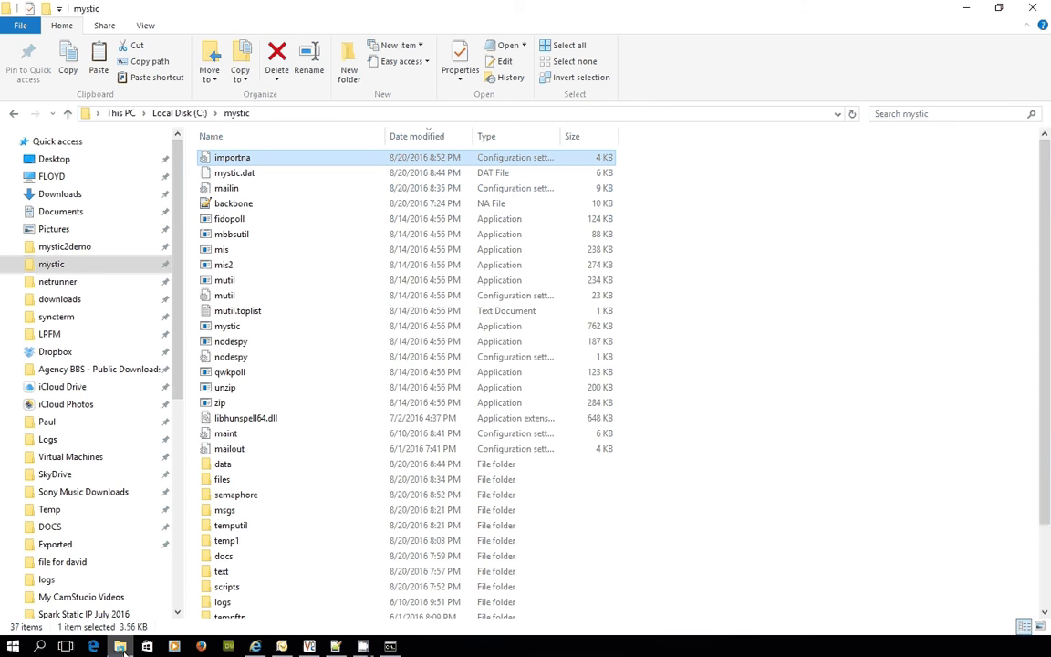
{"action": "left_click", "coordinate": [120, 646]}
{"action": "type", "text": "im"}
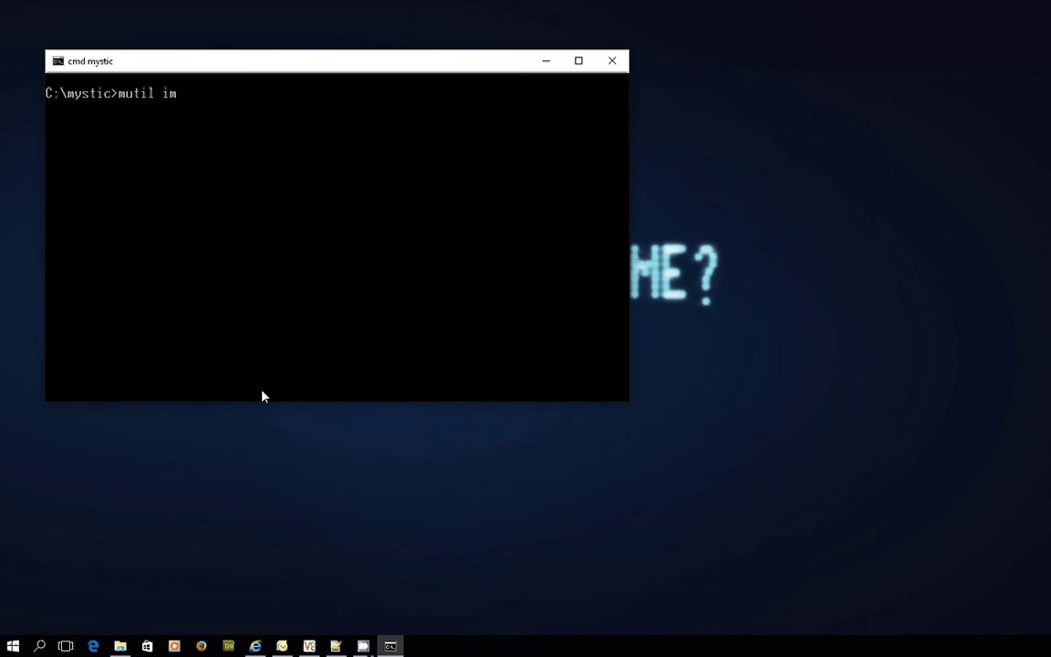
{"action": "type", "text": "portna"}
{"action": "key", "text": "Return"}
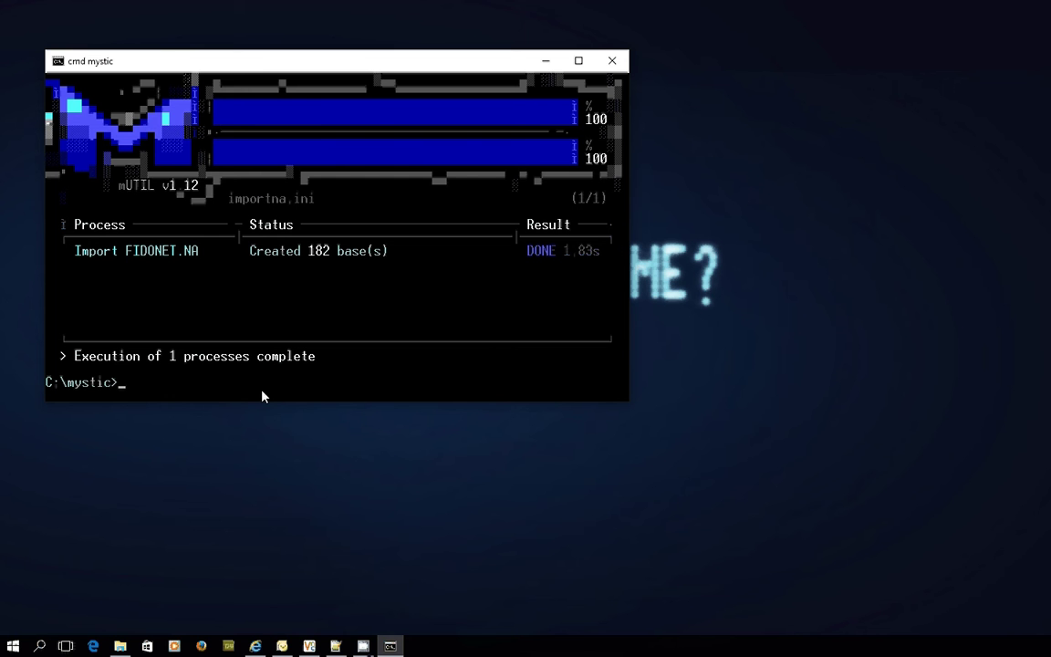
- Launch Mystic Configuration from the desktop and open the Message Base Editor
{"action": "left_click", "coordinate": [546, 62]}
{"action": "double_click", "coordinate": [137, 155]}
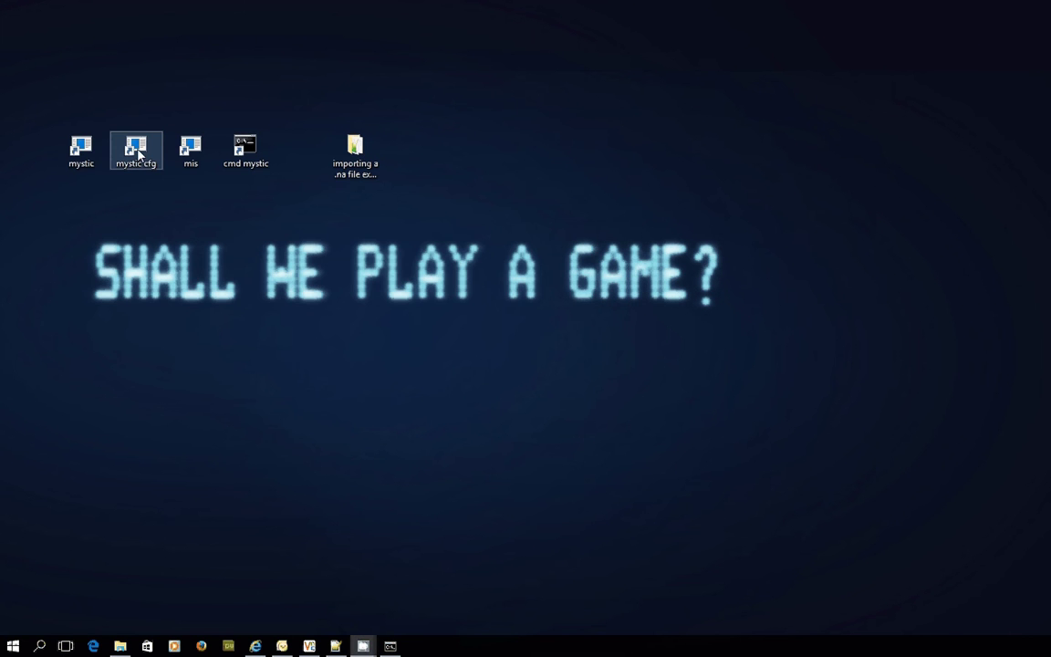
{"action": "left_click_drag", "start_coordinate": [420, 75], "coordinate": [373, 54]}
{"action": "key", "text": "Right"}
{"action": "key", "text": "Right"}
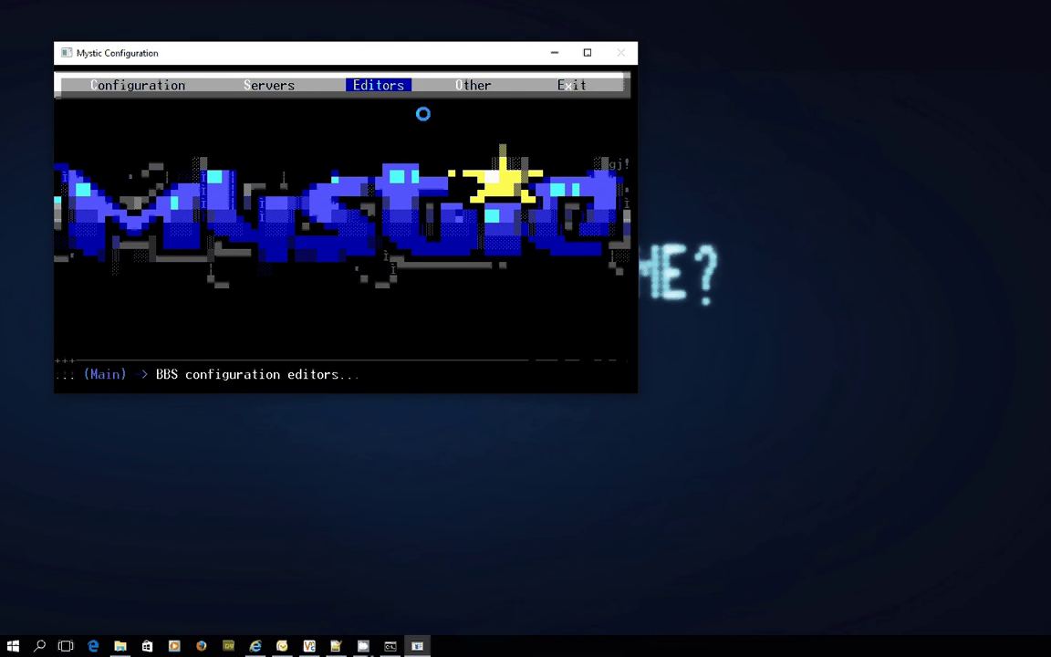
{"action": "key", "text": "Return"}
{"action": "key", "text": "Down"}
{"action": "key", "text": "Down"}
{"action": "key", "text": "Down"}
{"action": "key", "text": "Return"}
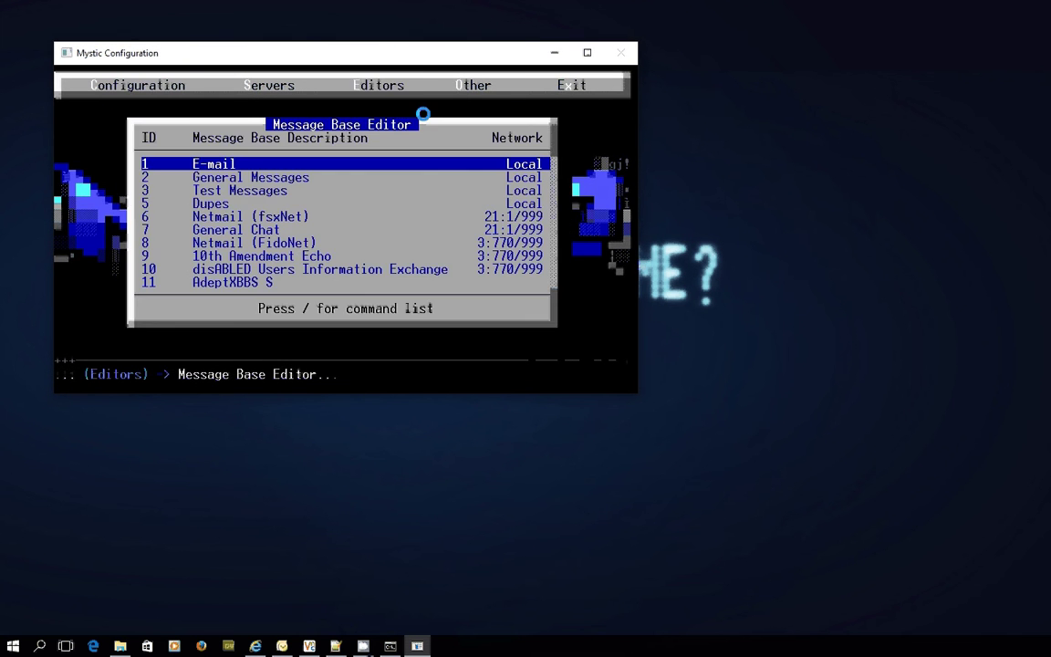
- Look through the imported FidoNet message bases in the list and open the 10th Amendment Echo base
{"action": "key", "text": "Down"}
{"action": "key", "text": "Down"}
{"action": "key", "text": "Down"}
{"action": "key", "text": "Down"}
{"action": "key", "text": "Down"}
{"action": "key", "text": "Down"}
{"action": "key", "text": "Down"}
{"action": "key", "text": "Down"}
{"action": "key", "text": "Down"}
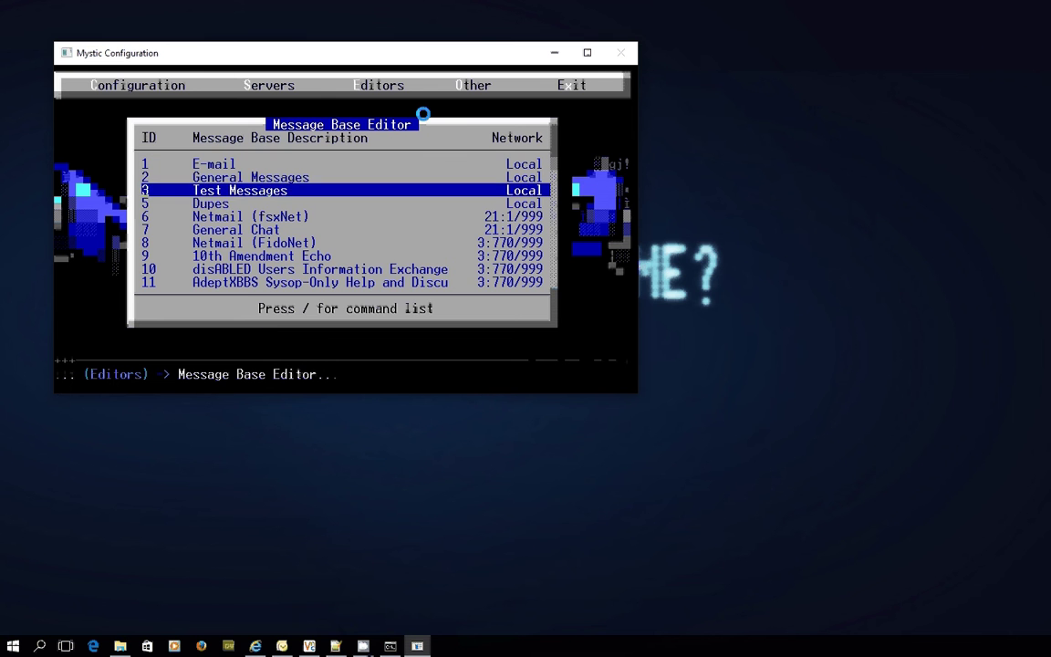
{"action": "key", "text": "Down"}
{"action": "key", "text": "Down"}
{"action": "key", "text": "Down"}
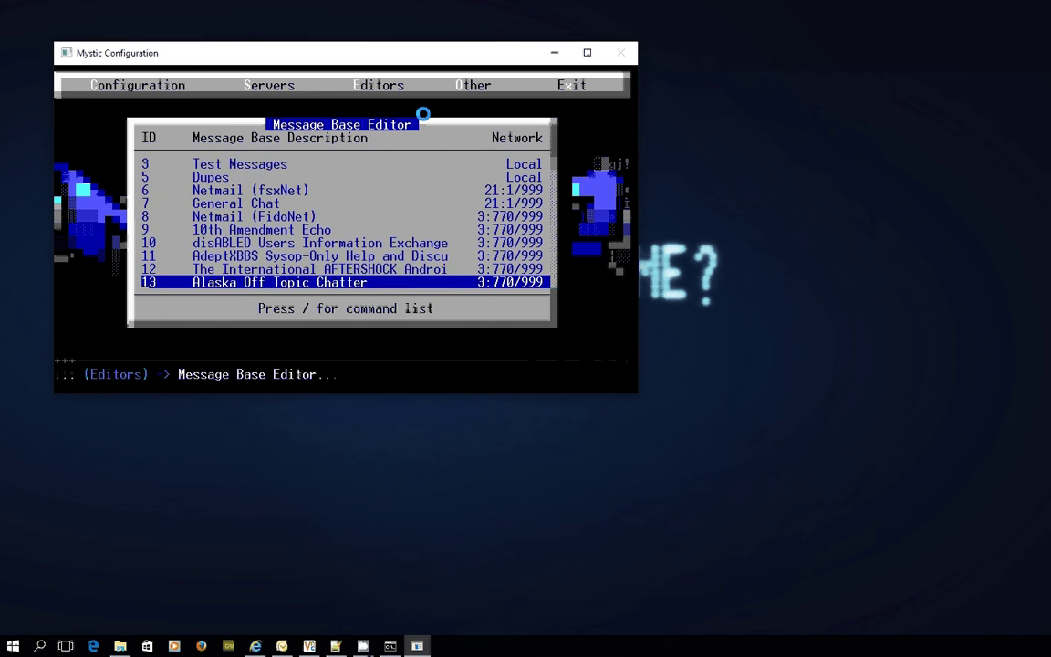
{"action": "key", "text": "Up"}
{"action": "key", "text": "Up"}
{"action": "key", "text": "Up"}
{"action": "key", "text": "Up"}
{"action": "key", "text": "Up"}
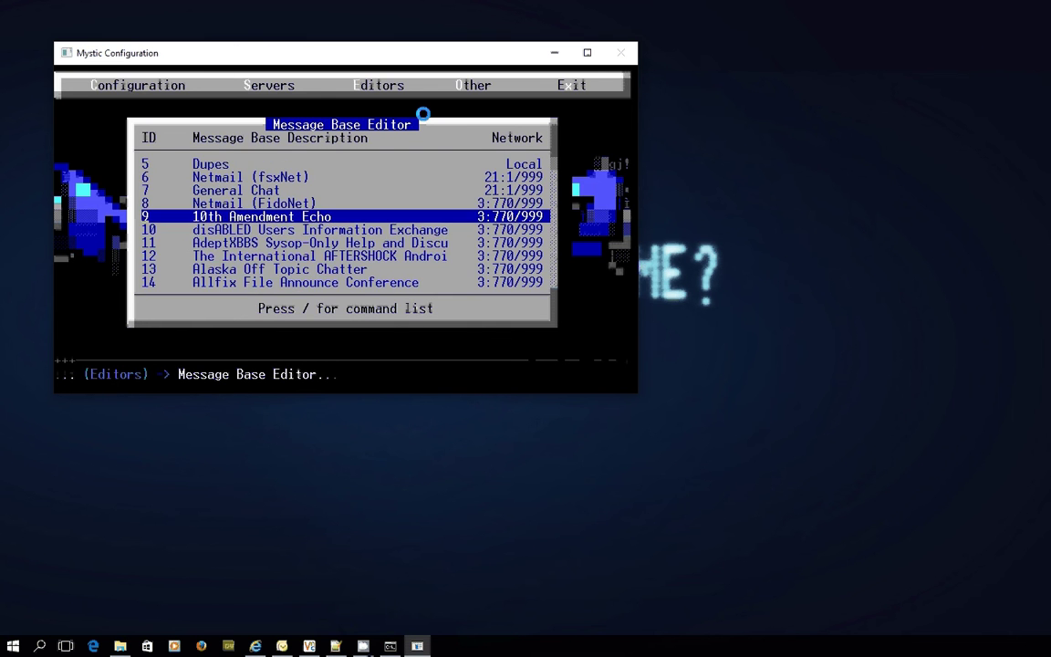
{"action": "key", "text": "Return"}
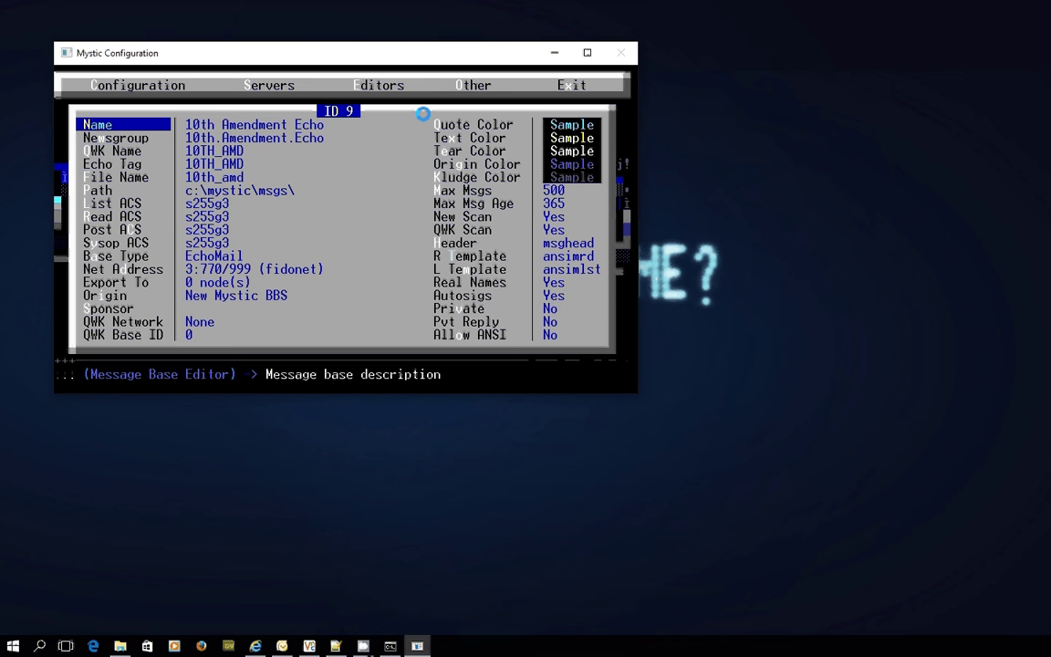
- Review the 10th Amendment Echo base's naming, echo tag, file name, path and ACS fields down to Sysop ACS
{"action": "key", "text": "Down"}
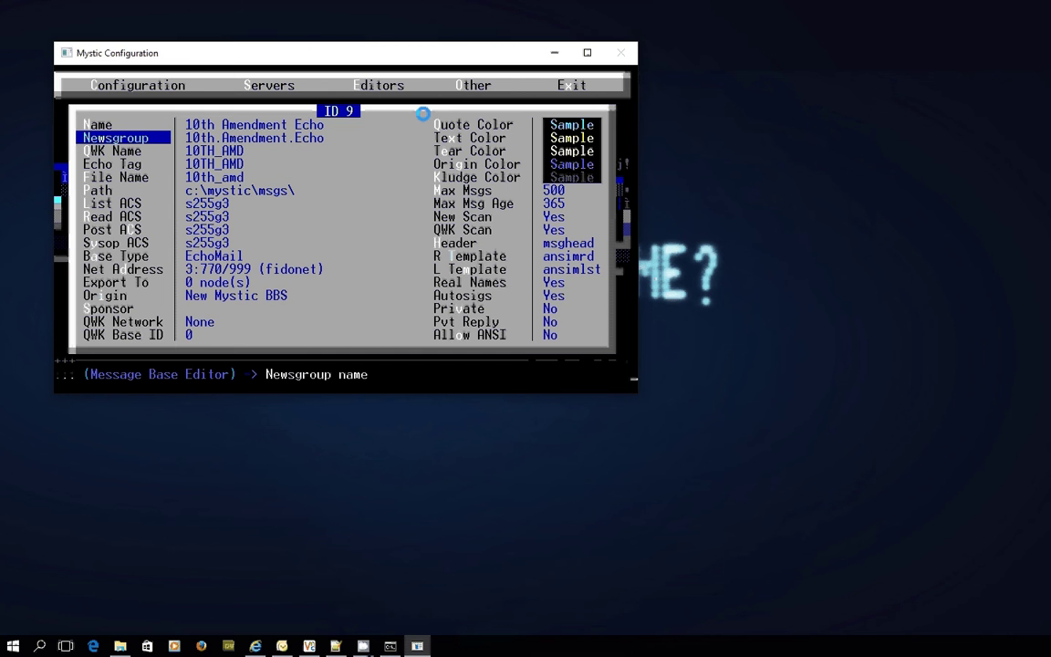
{"action": "key", "text": "Down"}
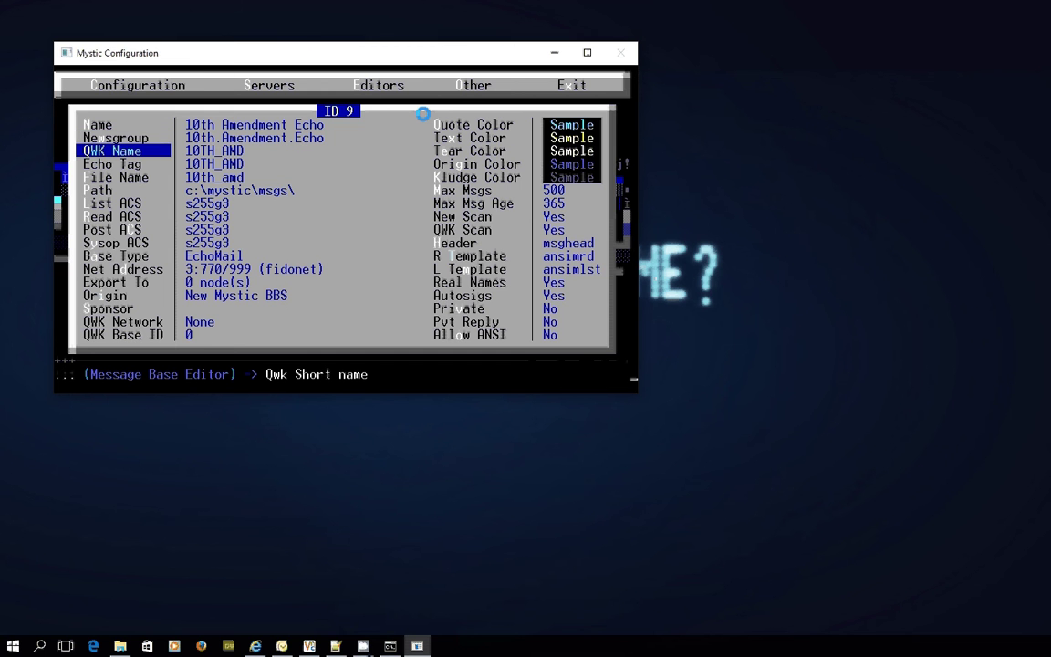
{"action": "key", "text": "Down"}
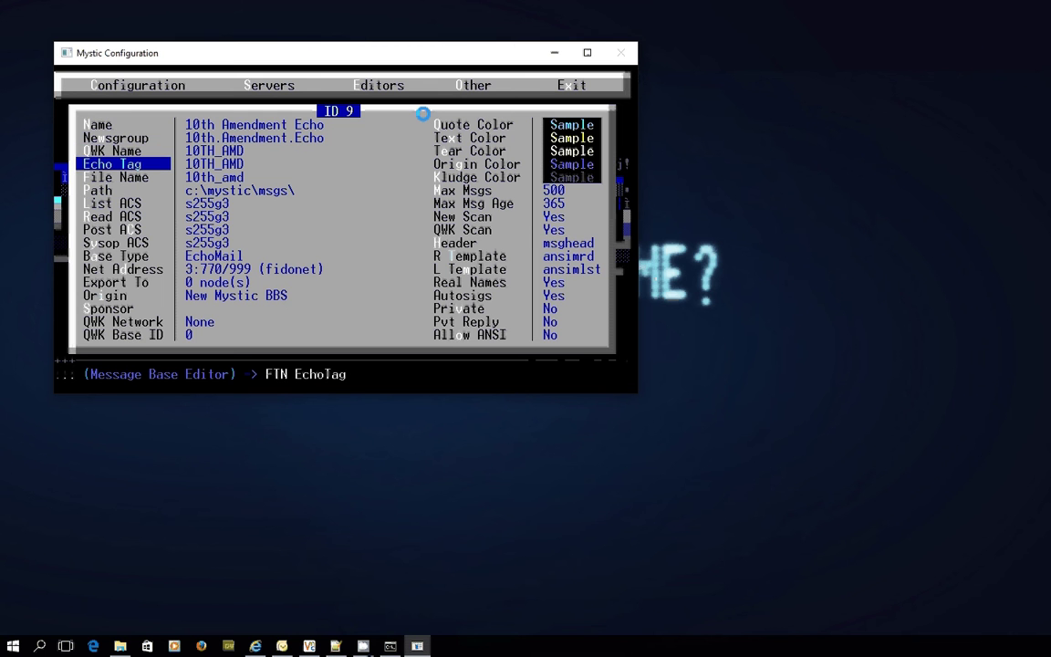
{"action": "key", "text": "Down"}
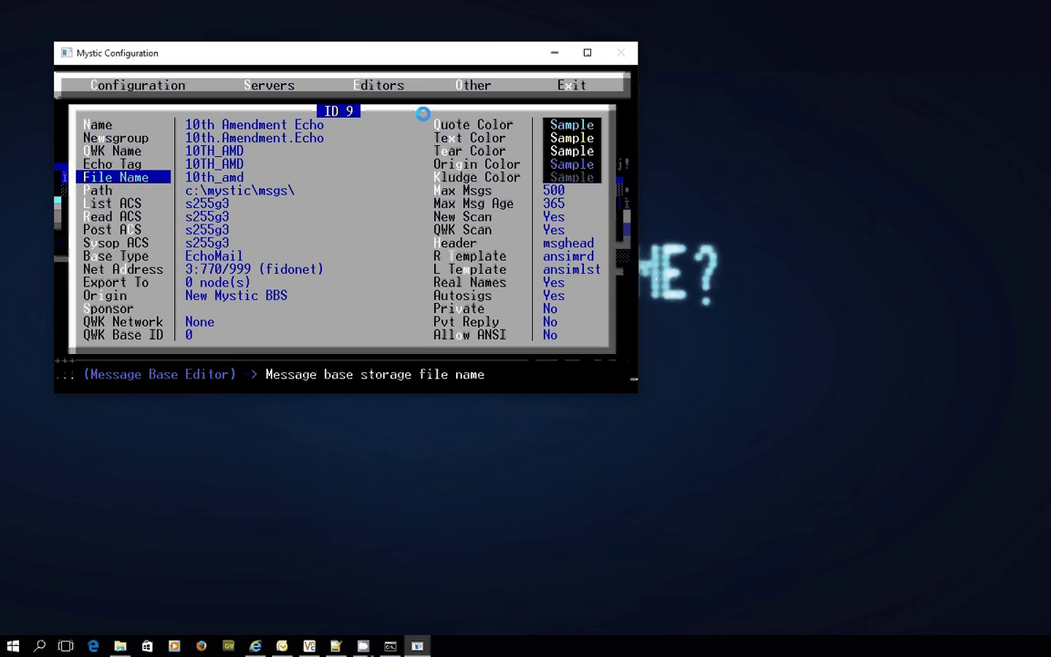
{"action": "key", "text": "Up"}
{"action": "key", "text": "Down"}
{"action": "key", "text": "Down"}
{"action": "key", "text": "Down"}
{"action": "key", "text": "Down"}
{"action": "key", "text": "Down"}
{"action": "key", "text": "Down"}
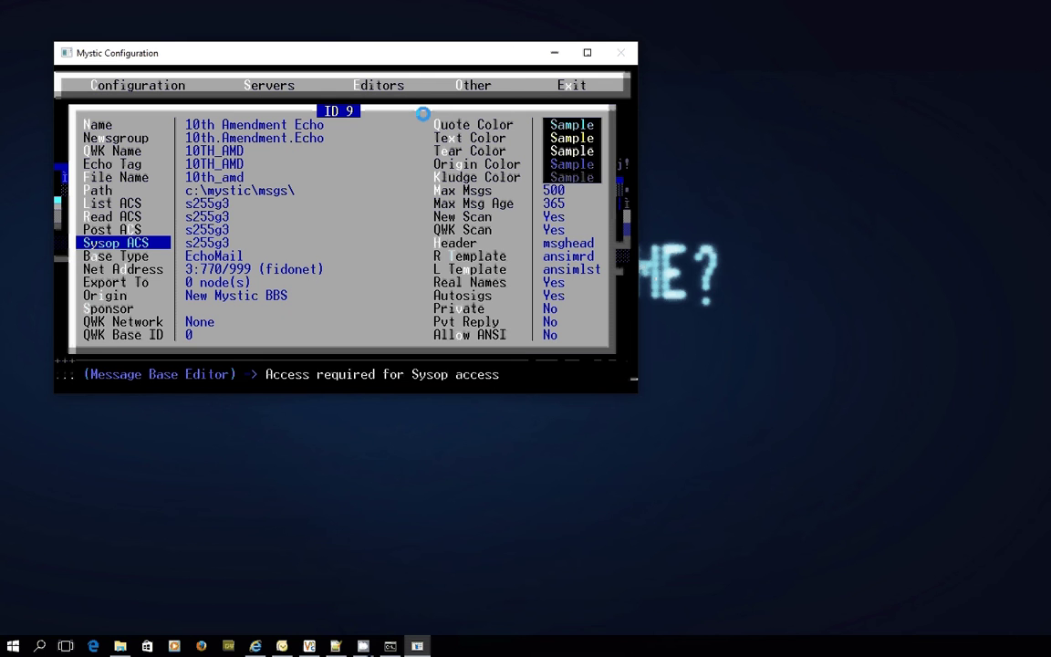
- Recheck the base's ACS fields, then examine its Real Names and Export To settings
{"action": "key", "text": "Up"}
{"action": "key", "text": "Up"}
{"action": "key", "text": "Up"}
{"action": "key", "text": "Down"}
{"action": "key", "text": "Down"}
{"action": "key", "text": "Down"}
{"action": "key", "text": "Right"}
{"action": "key", "text": "Down"}
{"action": "key", "text": "Down"}
{"action": "key", "text": "Down"}
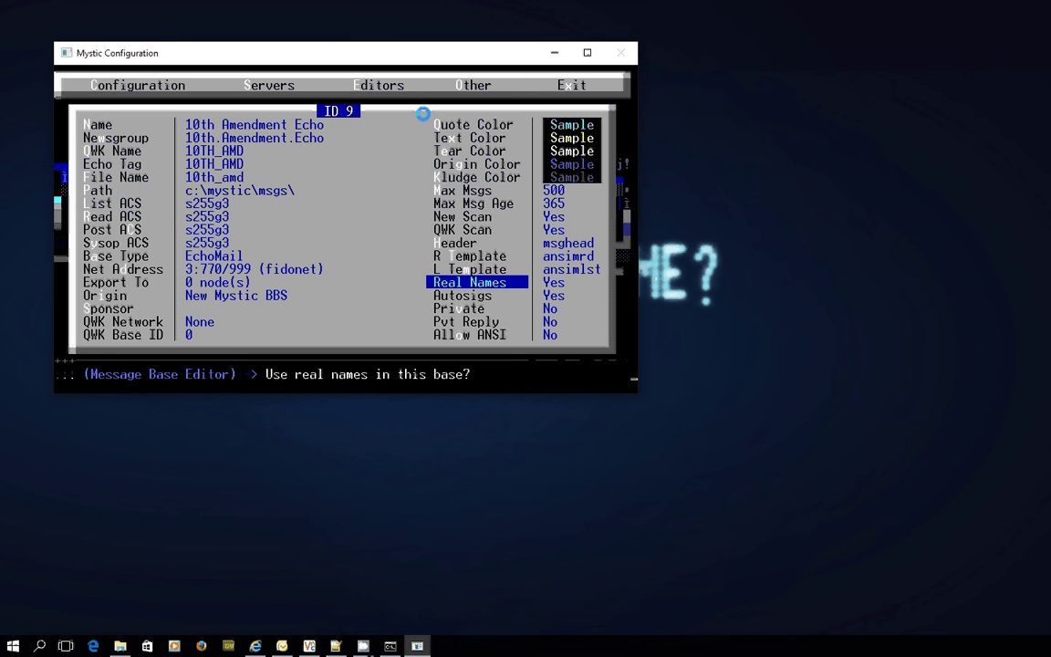
{"action": "key", "text": "Left"}
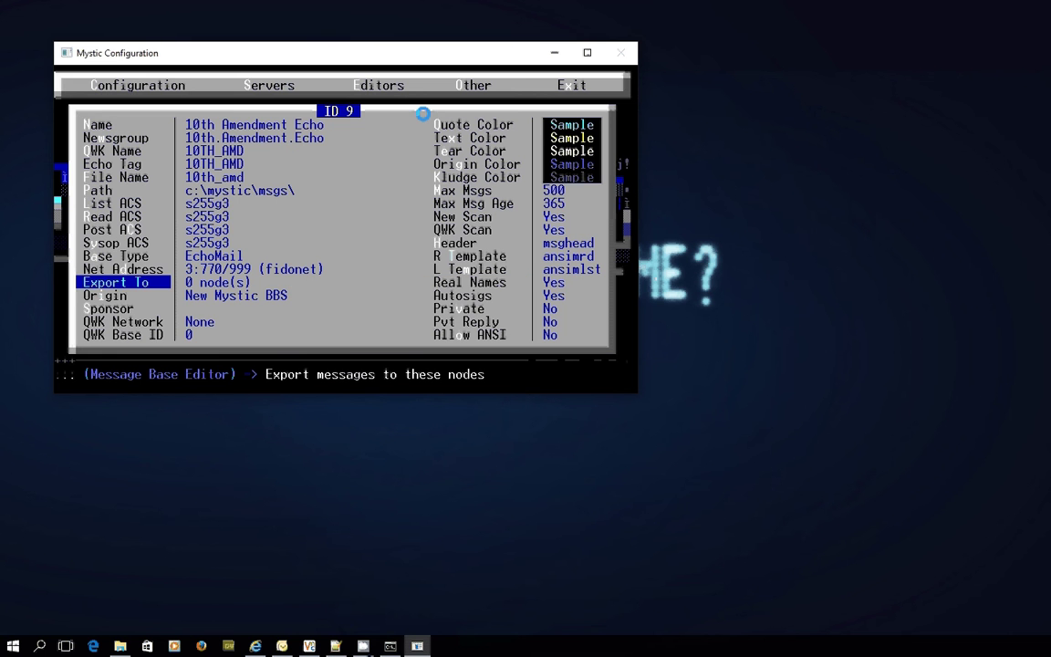
- Add the Agency HUB node (3:770/1) to the 10th Amendment Echo base's EchoMail exports and return to the message base list
{"action": "key", "text": "Down"}
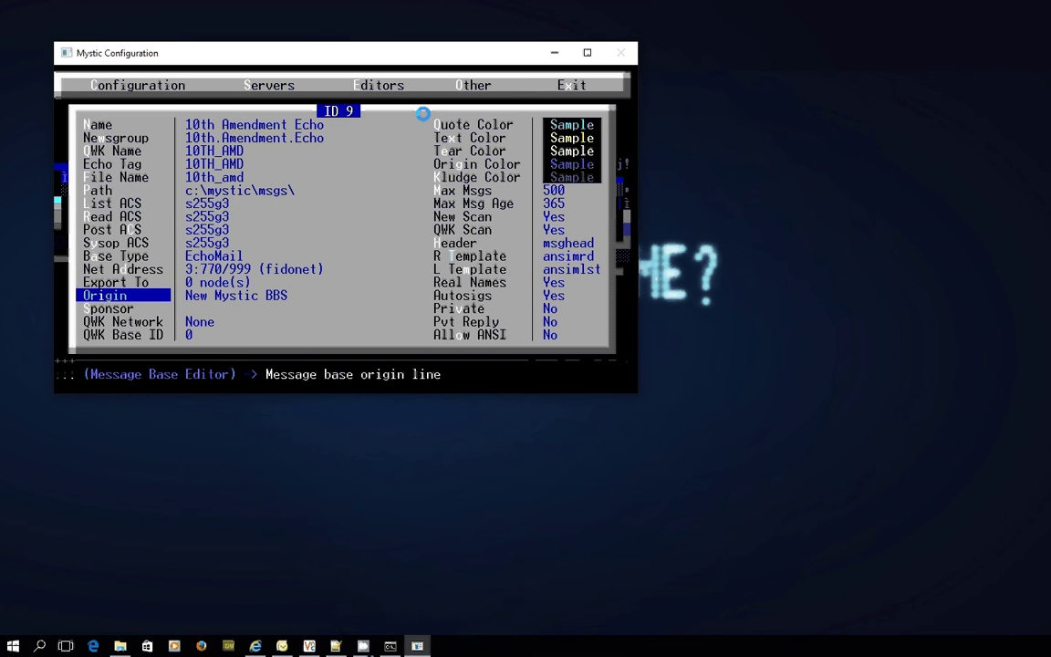
{"action": "key", "text": "Up"}
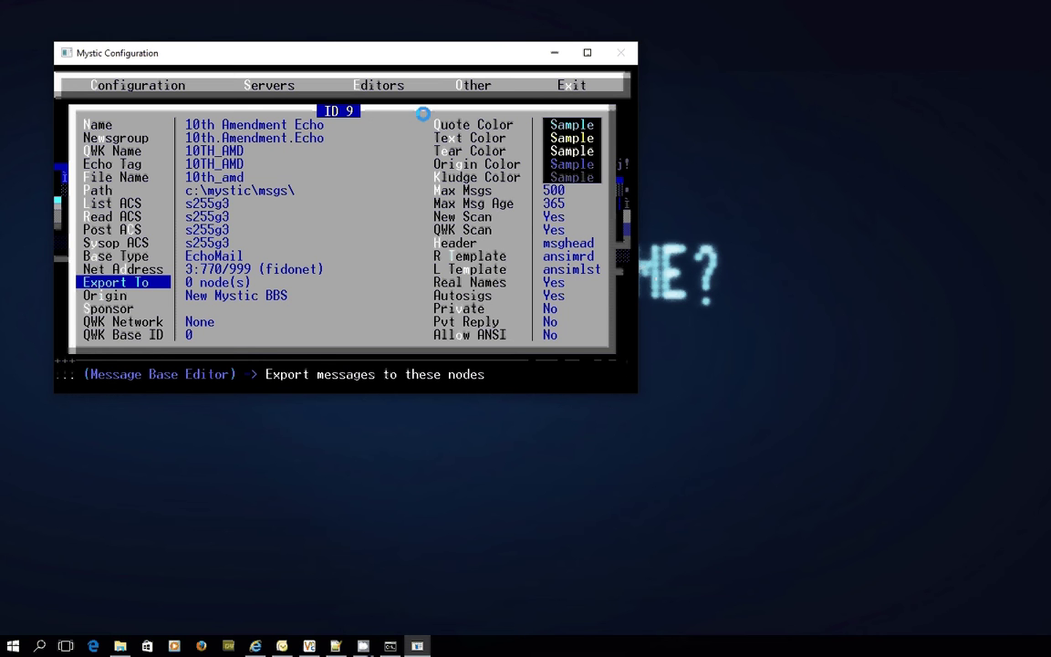
{"action": "key", "text": "Return"}
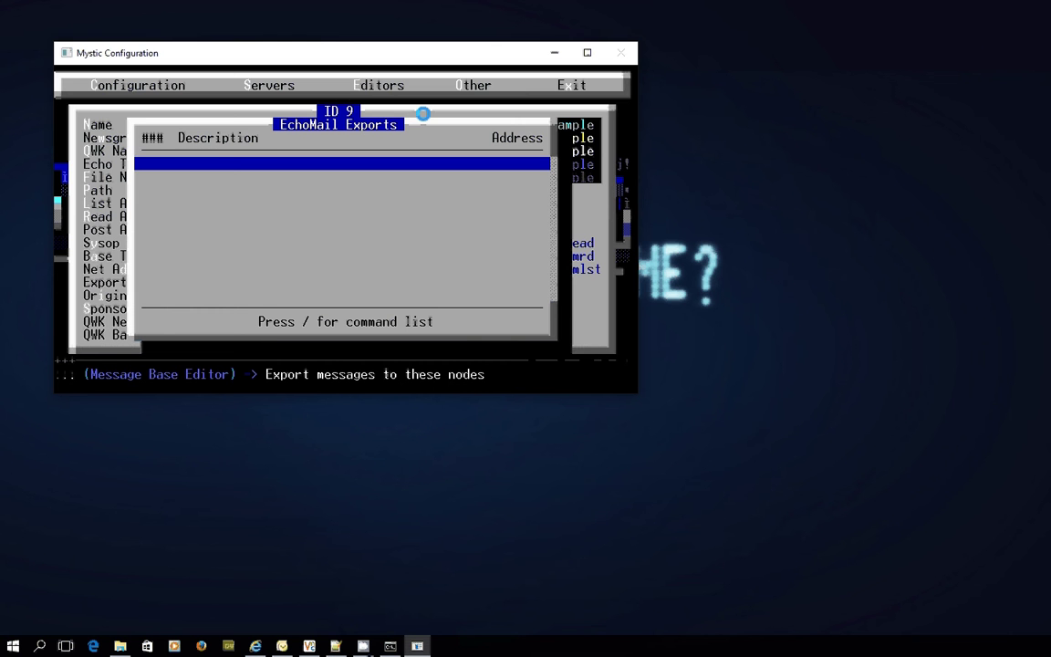
{"action": "key", "text": "slash"}
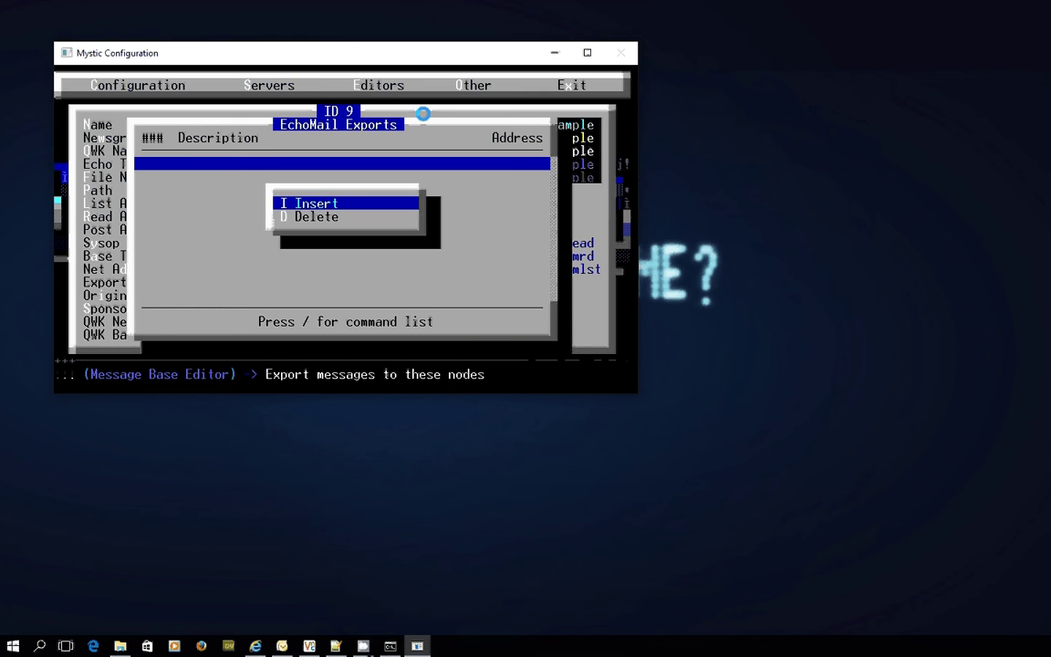
{"action": "key", "text": "Return"}
{"action": "key", "text": "Down"}
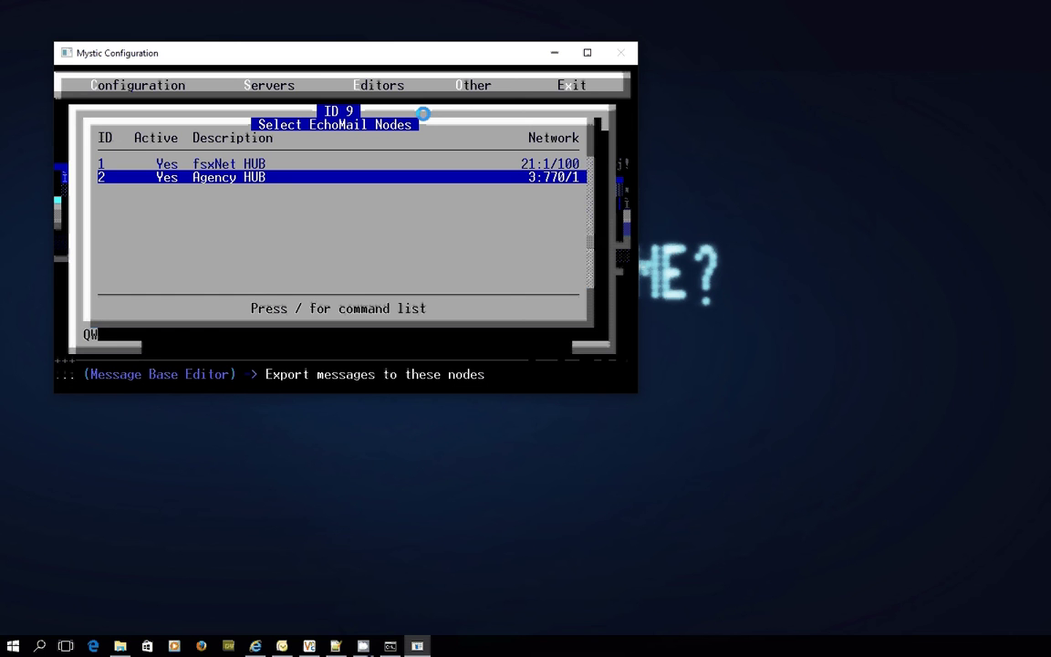
{"action": "key", "text": "Return"}
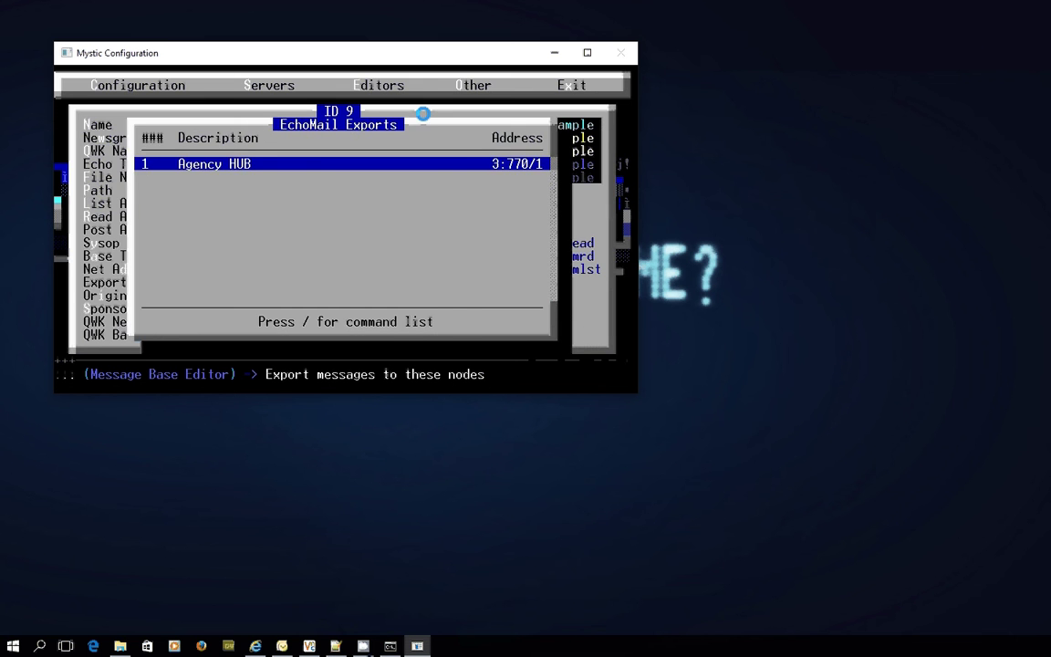
{"action": "key", "text": "Escape"}
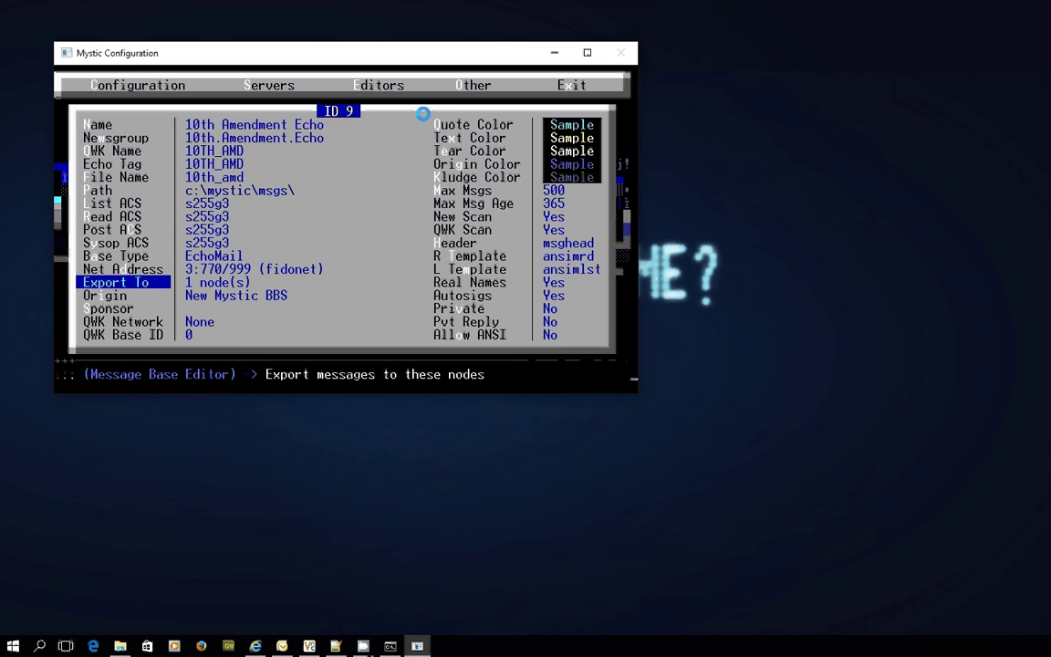
{"action": "key", "text": "Escape"}
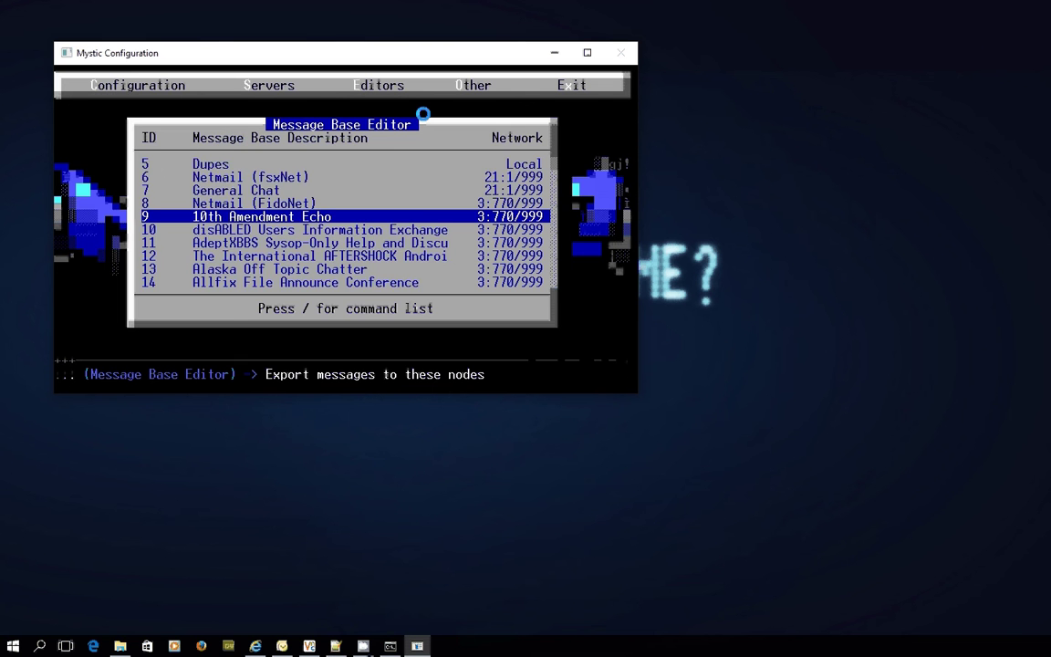
- Look further through the imported FidoNet message bases and open the D'Bridge Support Echo base
{"action": "key", "text": "Page_Down"}
{"action": "key", "text": "Page_Down"}
{"action": "key", "text": "Page_Down"}
{"action": "key", "text": "Page_Down"}
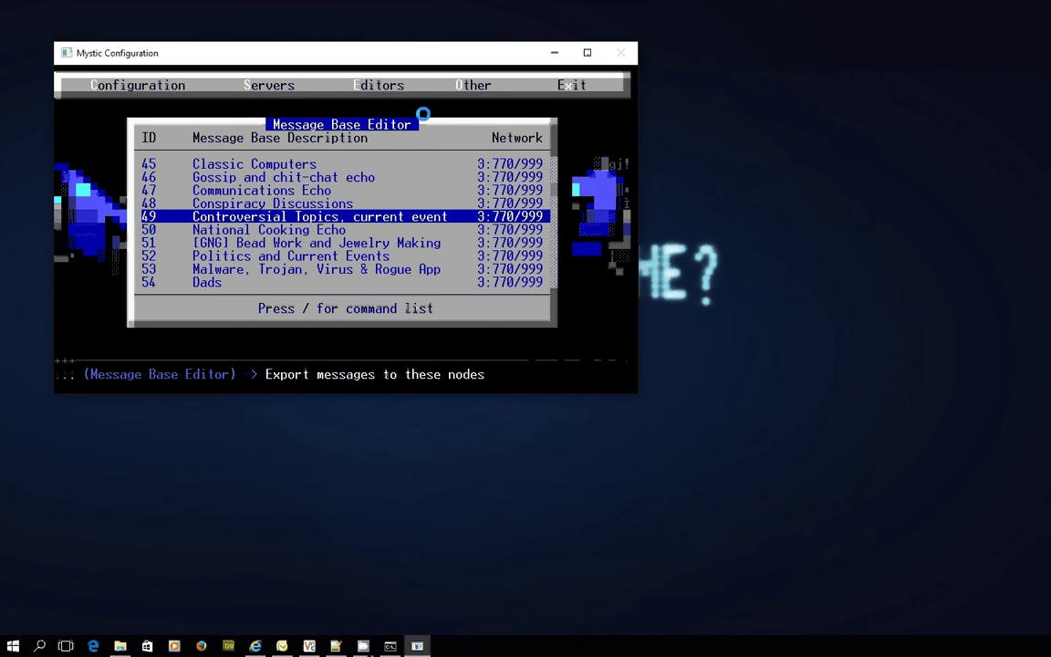
{"action": "key", "text": "Page_Down"}
{"action": "key", "text": "Up"}
{"action": "key", "text": "Up"}
{"action": "key", "text": "Up"}
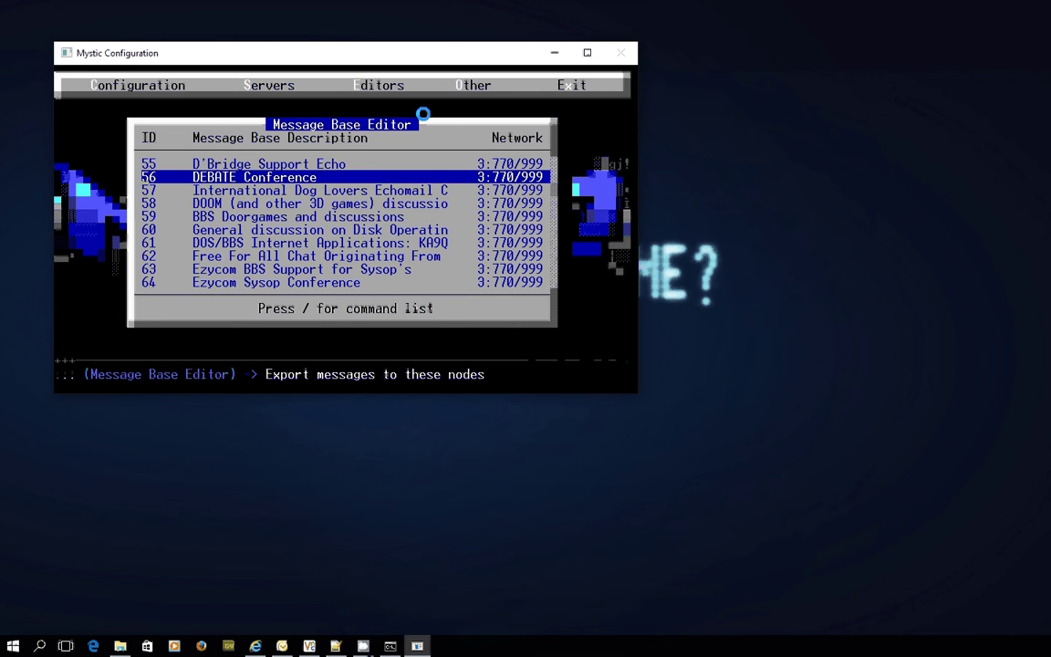
{"action": "key", "text": "Up"}
{"action": "key", "text": "Return"}
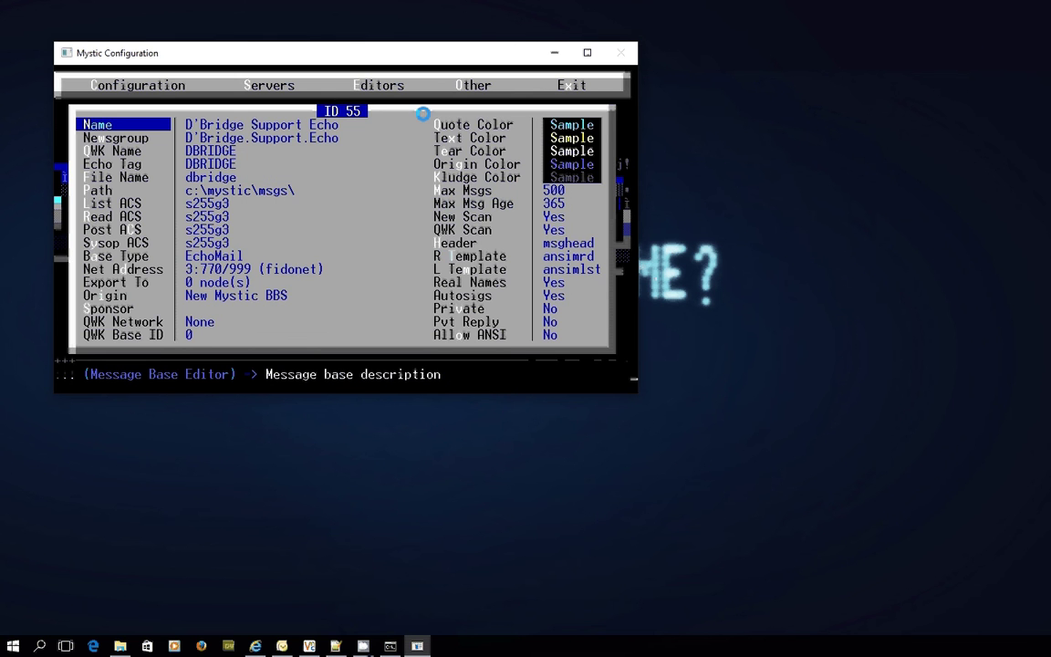
- Review the D'Bridge Support Echo base's fields from Name down to Sysop ACS
{"action": "key", "text": "Down"}
{"action": "key", "text": "Down"}
{"action": "key", "text": "Down"}
{"action": "key", "text": "Down"}
{"action": "key", "text": "Down"}
{"action": "key", "text": "Down"}
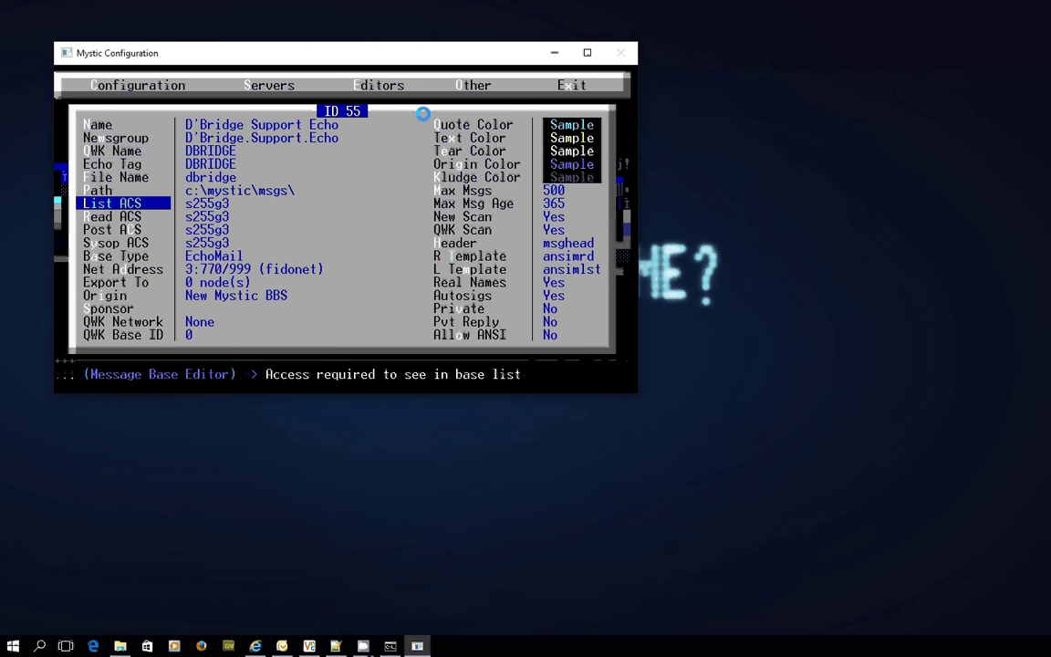
{"action": "key", "text": "Down"}
{"action": "key", "text": "Down"}
{"action": "key", "text": "Down"}
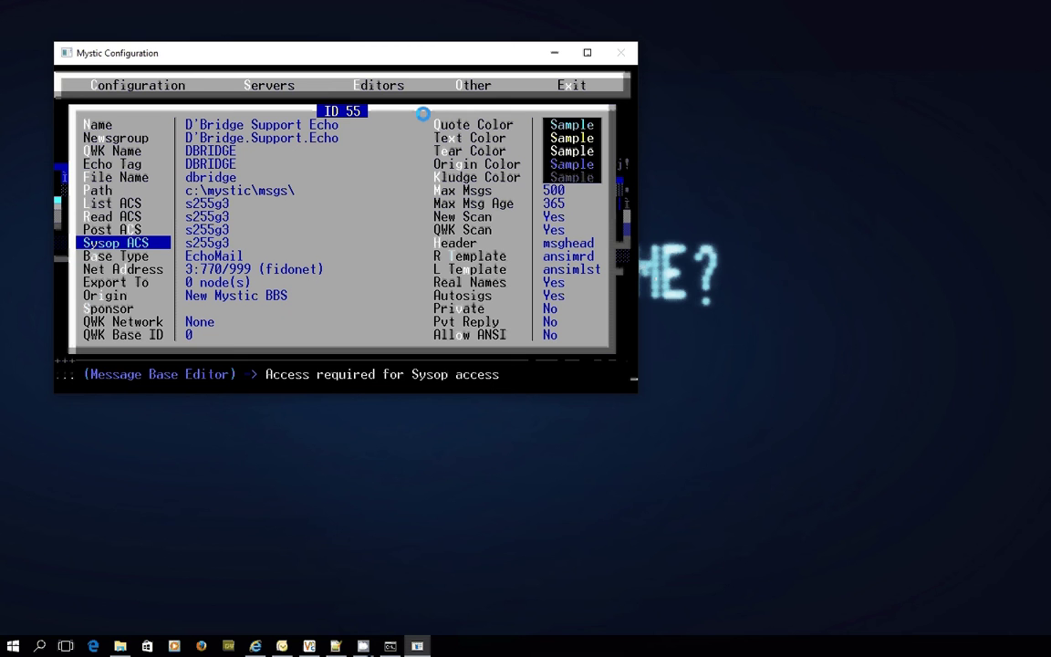
- Recheck the D'Bridge Support Echo base's List, Read, Post and Sysop ACS access levels
{"action": "key", "text": "Up"}
{"action": "key", "text": "Up"}
{"action": "key", "text": "Up"}
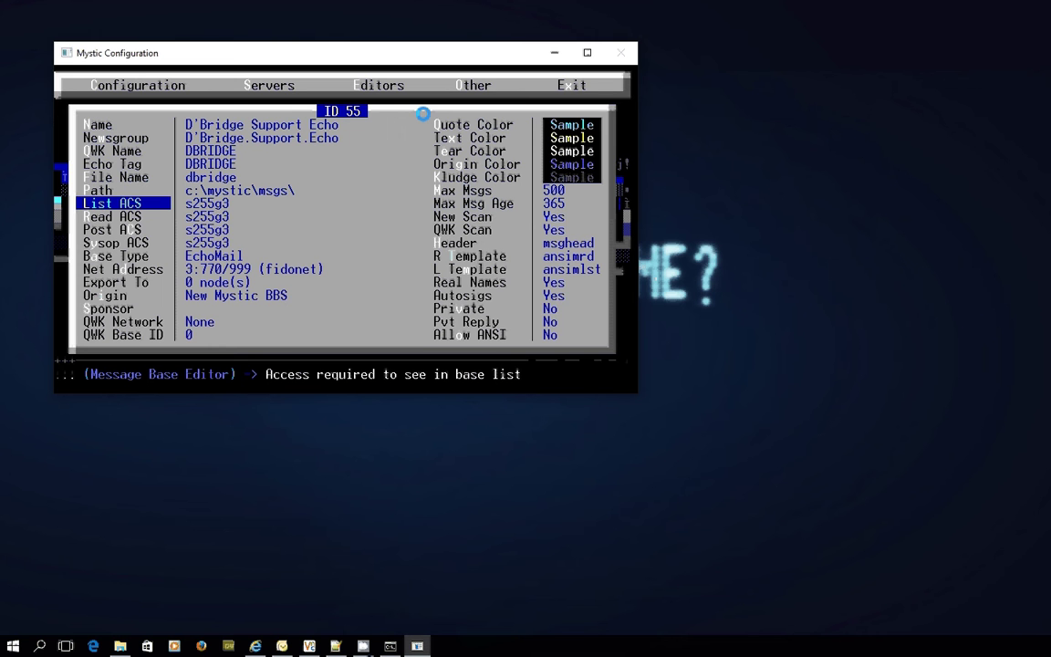
{"action": "key", "text": "Down"}
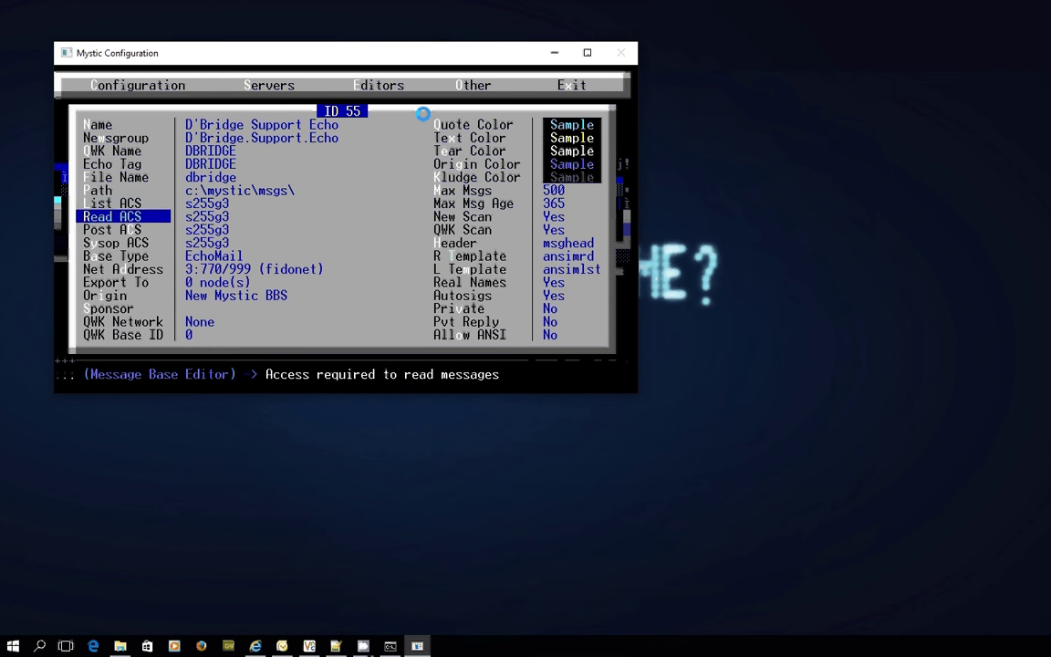
{"action": "key", "text": "Down"}
{"action": "key", "text": "Down"}
{"action": "key", "text": "Up"}
{"action": "key", "text": "Up"}
{"action": "key", "text": "Up"}
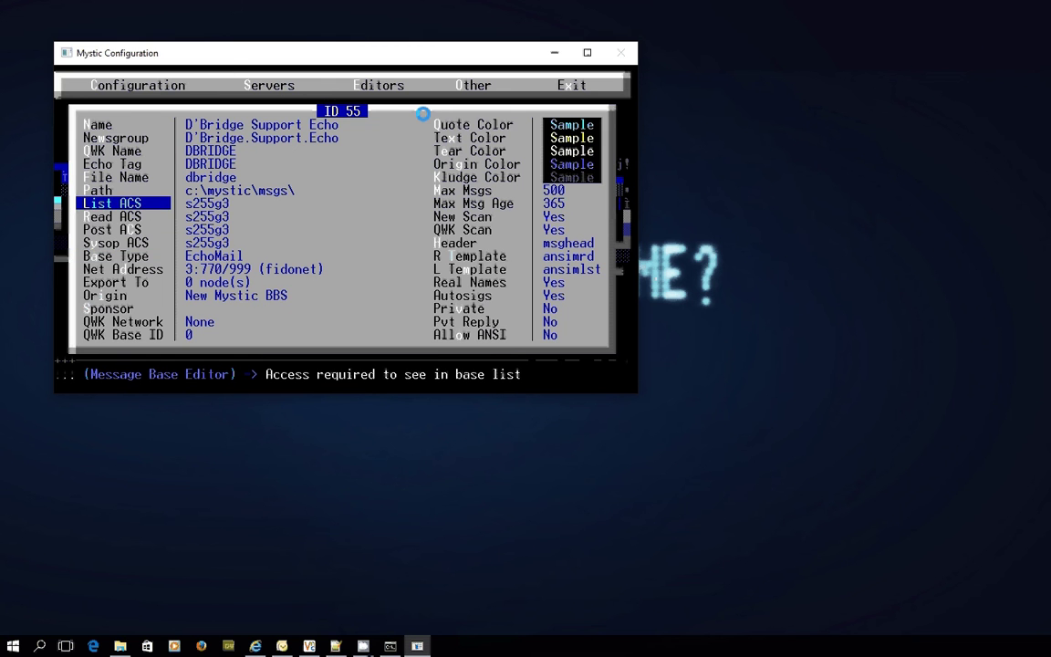
- Close the D'Bridge Support Echo base and the Message Base Editor, and exit Mystic Configuration to the desktop
{"action": "key", "text": "Escape"}
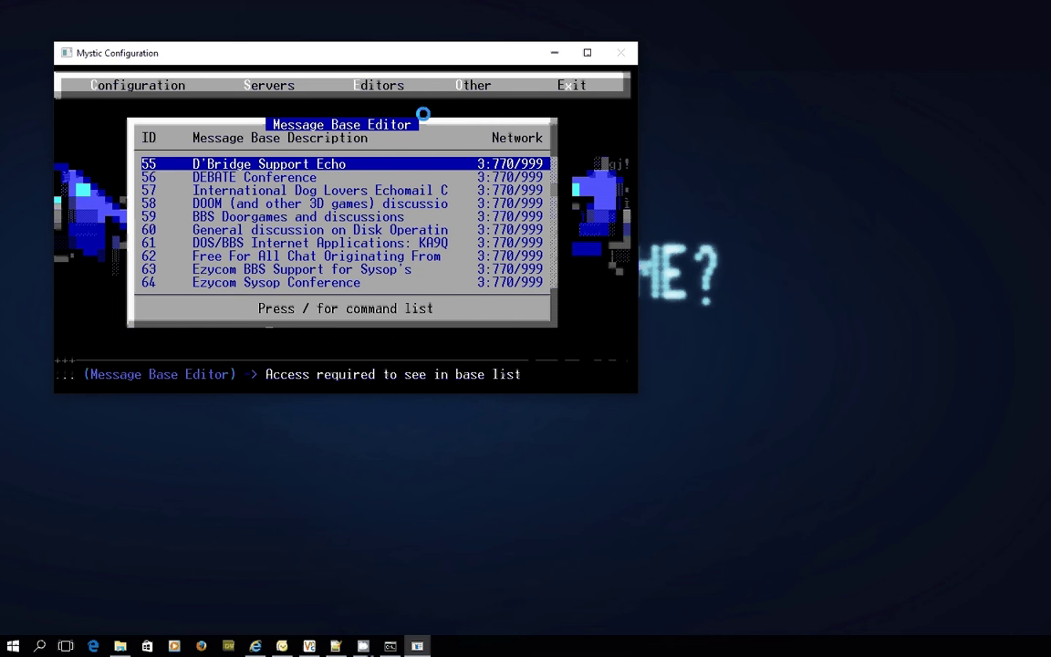
{"action": "key", "text": "Escape"}
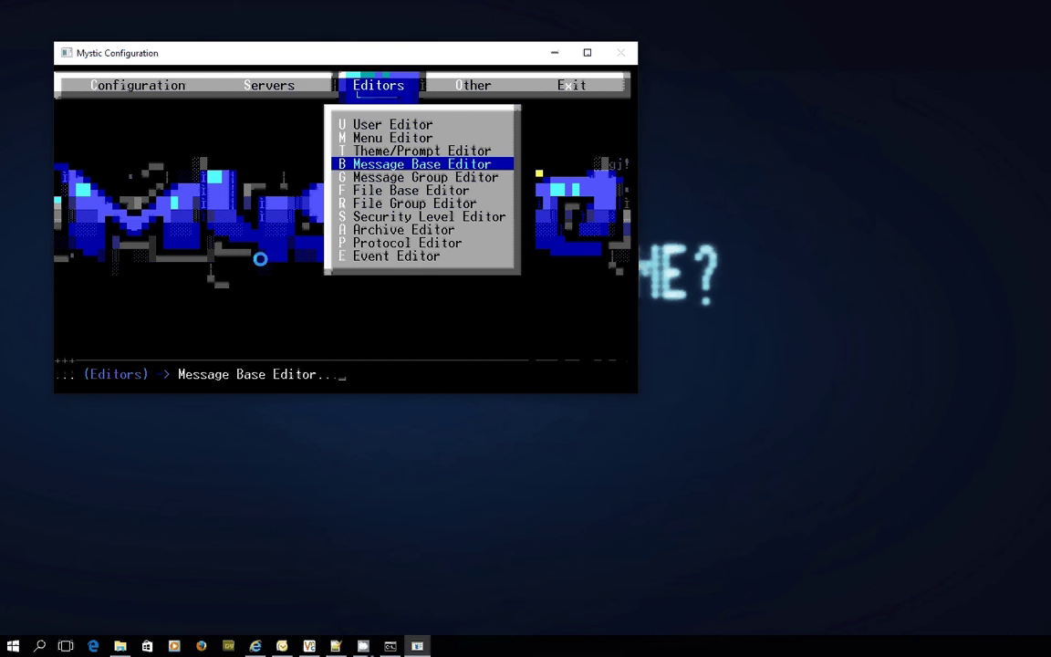
{"action": "key", "text": "Escape"}
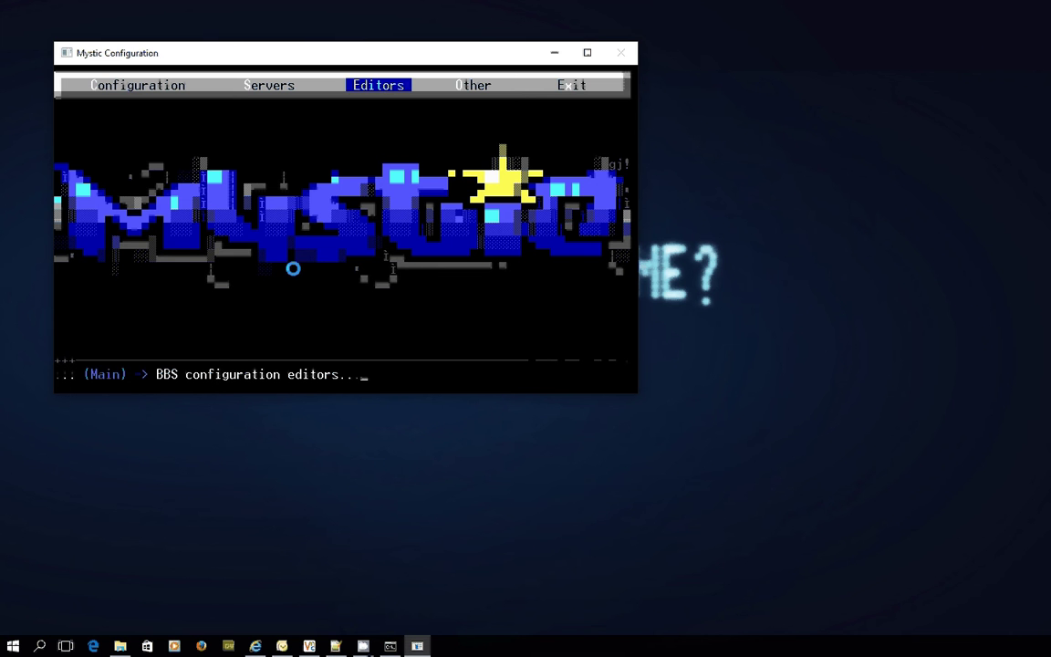
{"action": "key", "text": "Escape"}
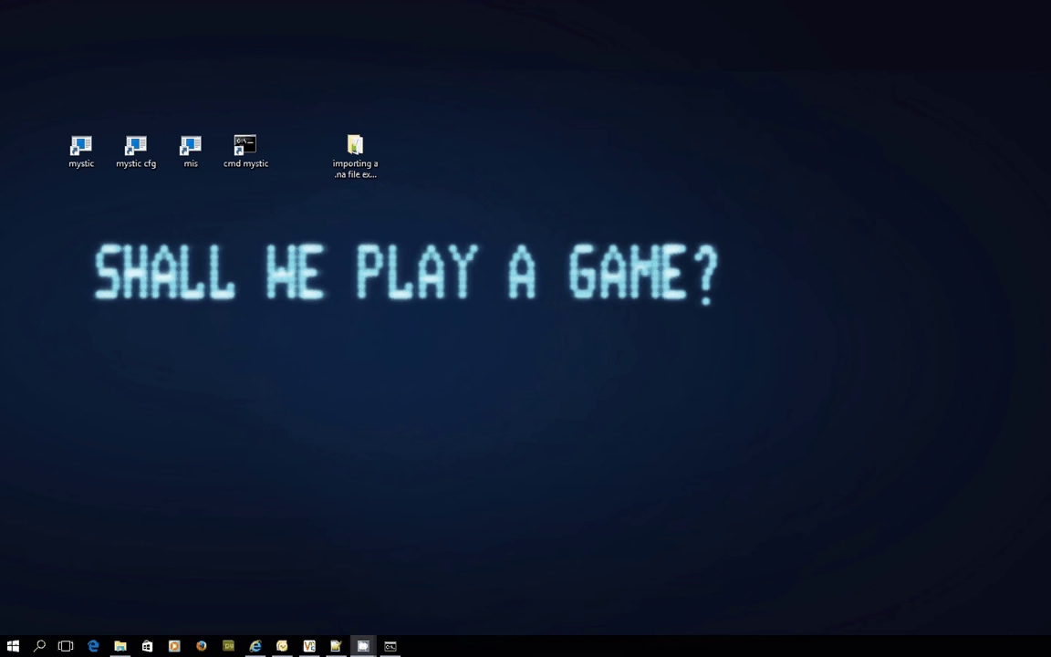